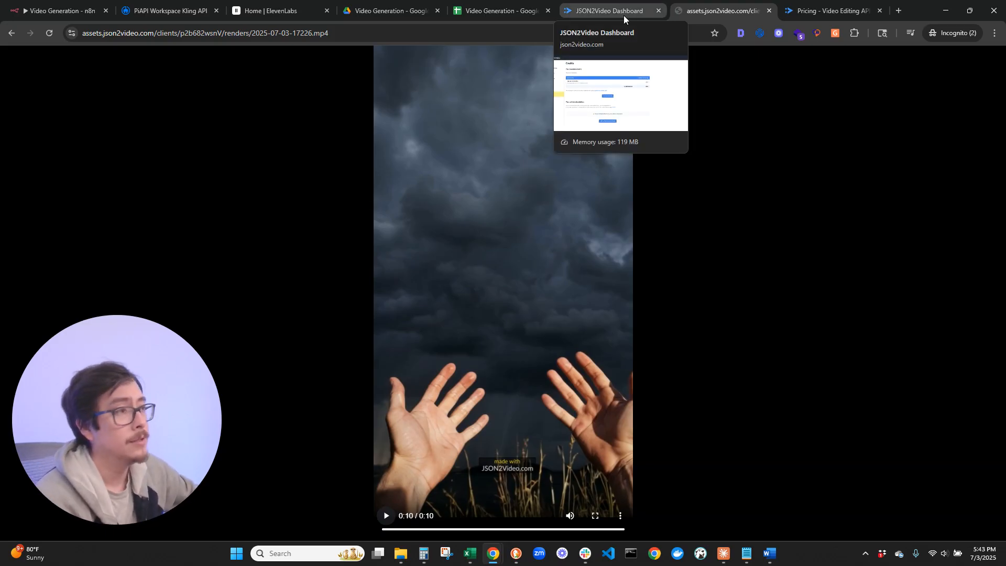
Check the JSON2Video account's credits and the $49.95 pre-paid plan's credits and video minutes.
left_click(622, 11)
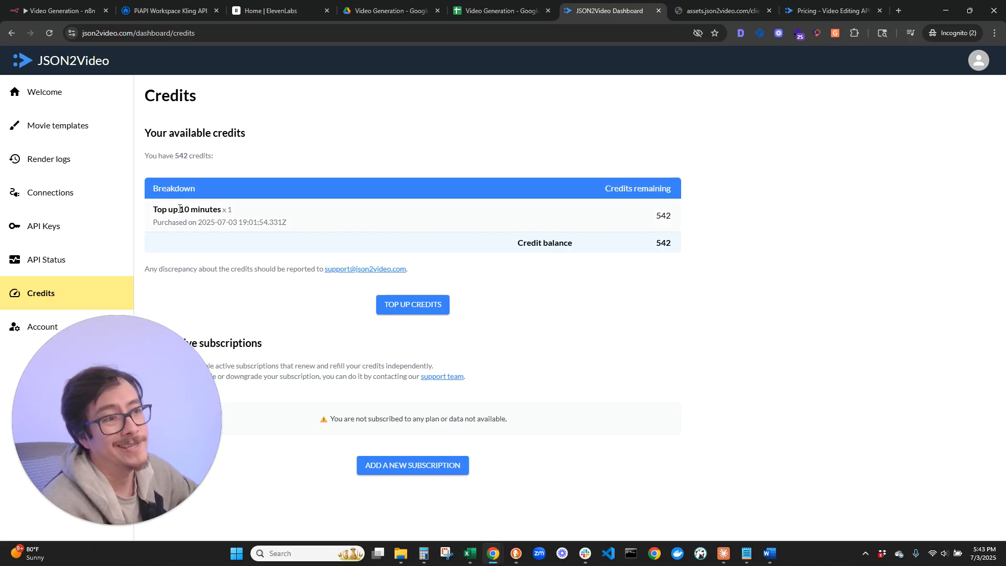
left_click(807, 11)
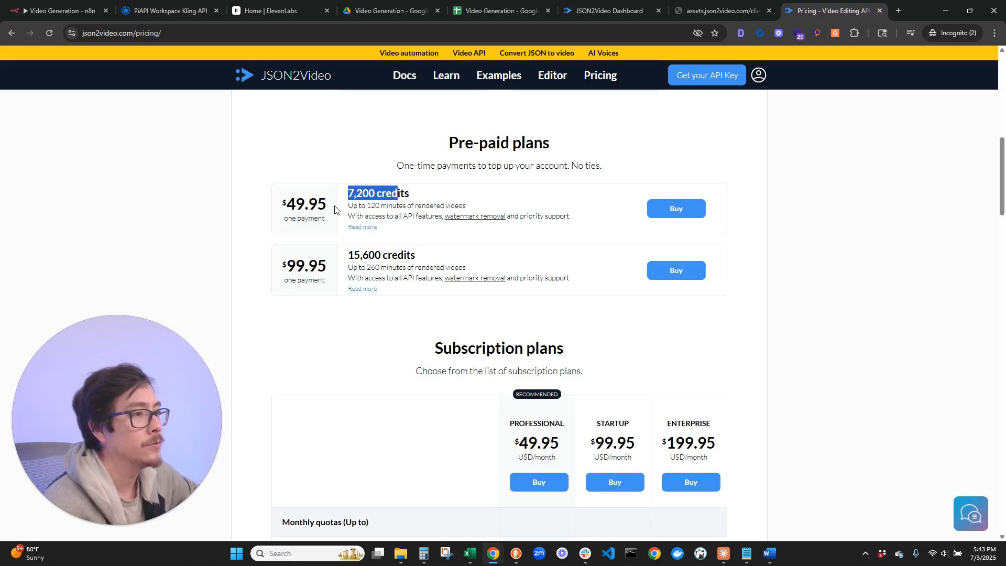
left_click_drag(286, 203, 436, 197)
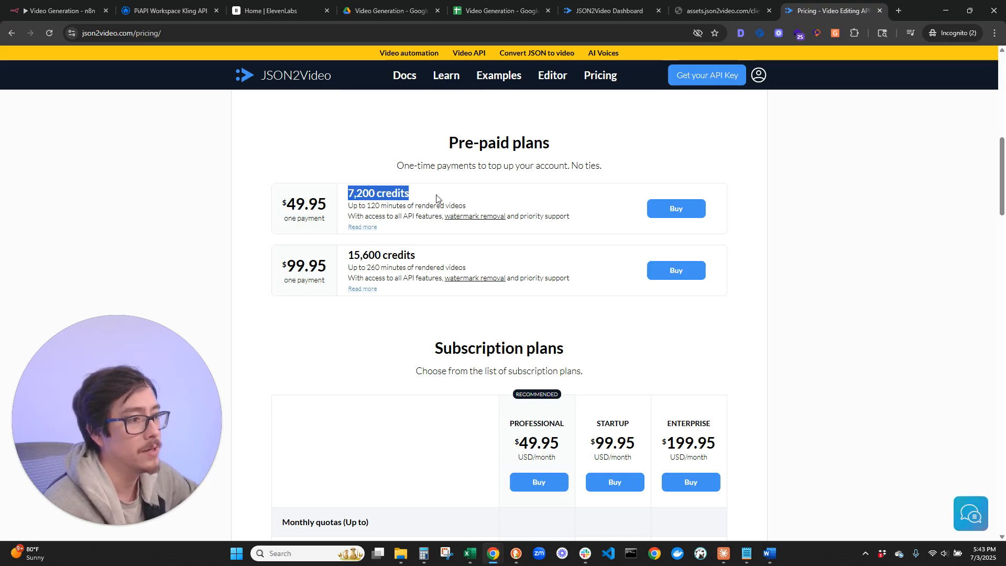
left_click_drag(372, 206, 392, 207)
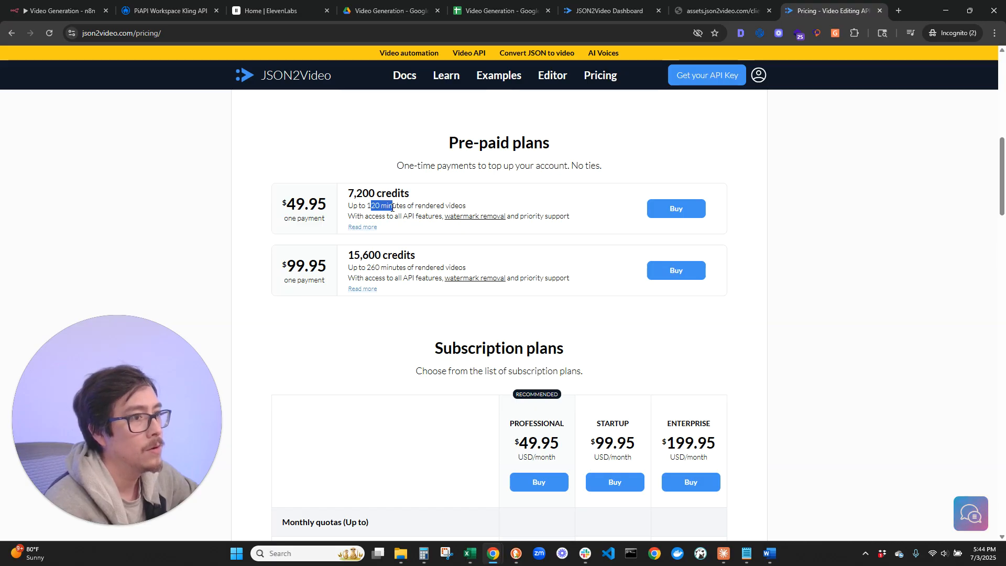
Compare the Professional subscription's monthly credits and video minutes with the pre-paid plans on the JSON2Video pricing page.
scroll(589, 247, "down", 4)
left_click_drag(508, 340, 548, 346)
scroll(656, 333, "up", 4)
scroll(582, 419, "down", 3)
scroll(531, 398, "up", 2)
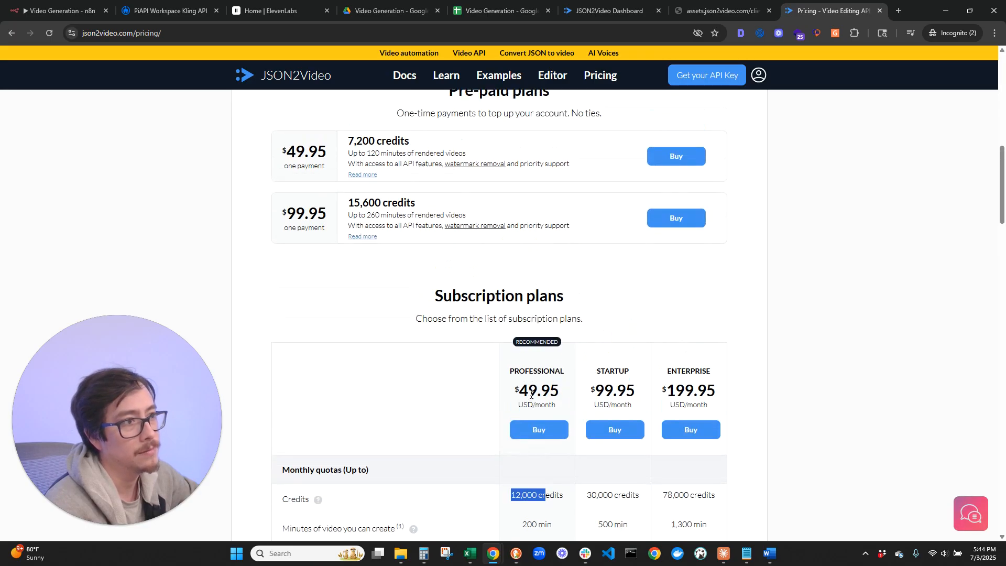
scroll(603, 419, "down", 1)
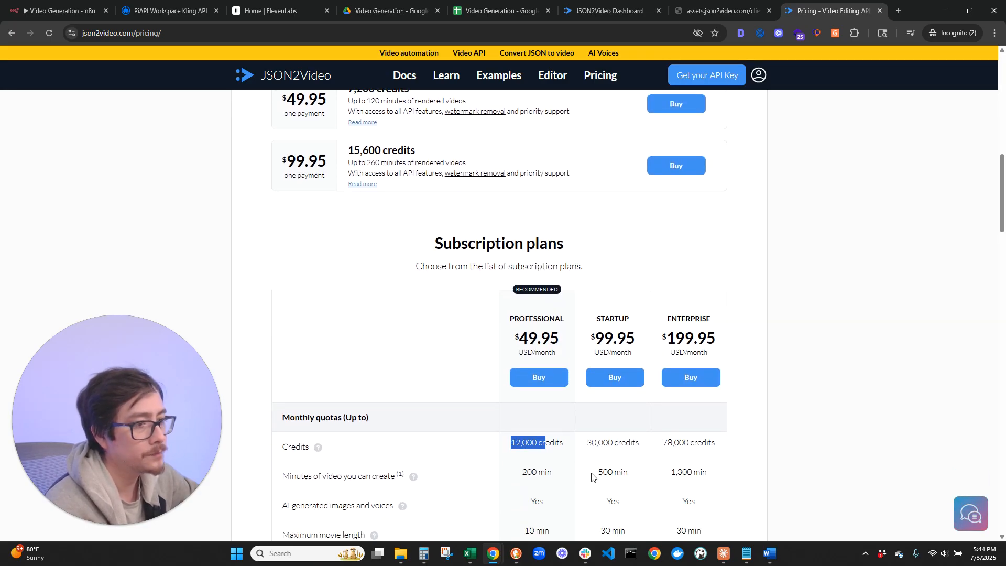
left_click_drag(516, 479, 547, 478)
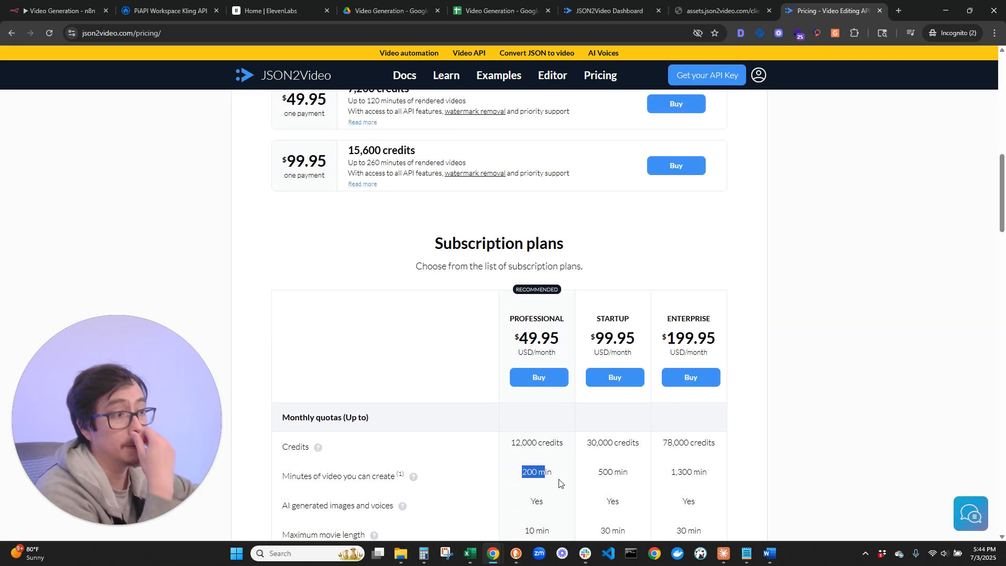
scroll(556, 480, "up", 3)
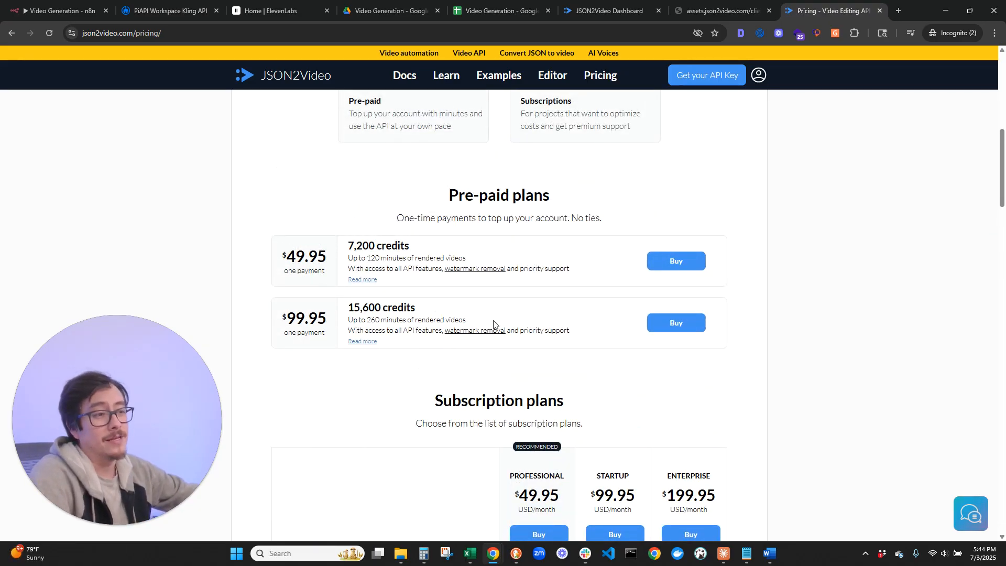
scroll(501, 353, "down", 2)
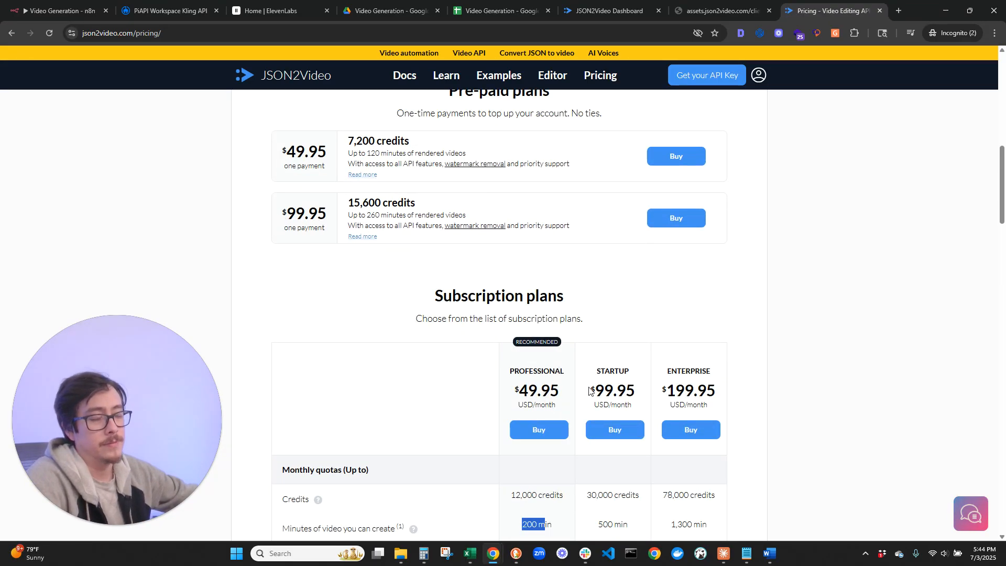
scroll(594, 385, "up", 2)
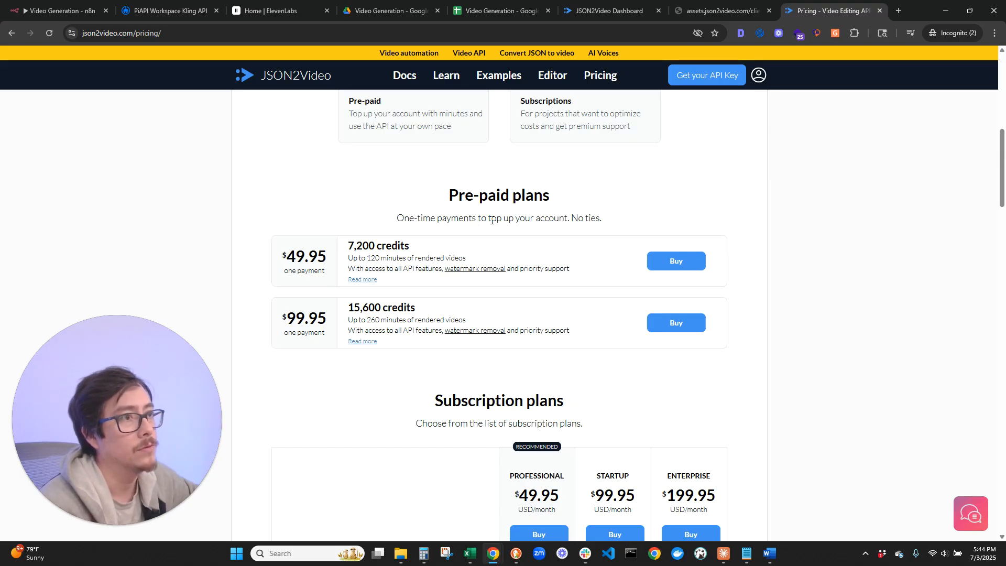
Switch to the Video Generation workflow in n8n and look over its nodes and the linked Google Sheet of ideas.
left_click(55, 11)
key("Escape")
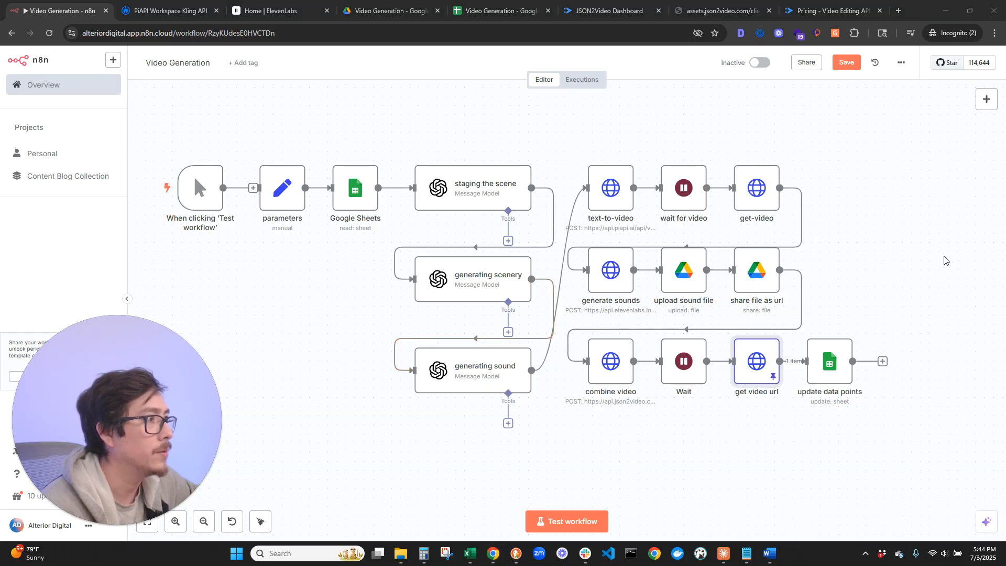
left_click_drag(693, 463, 677, 435)
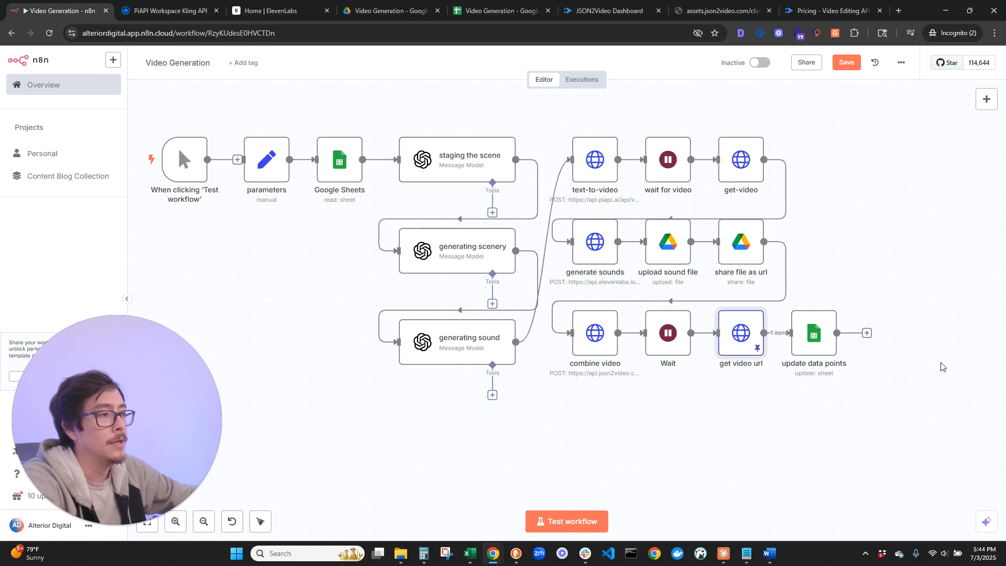
left_click(495, 11)
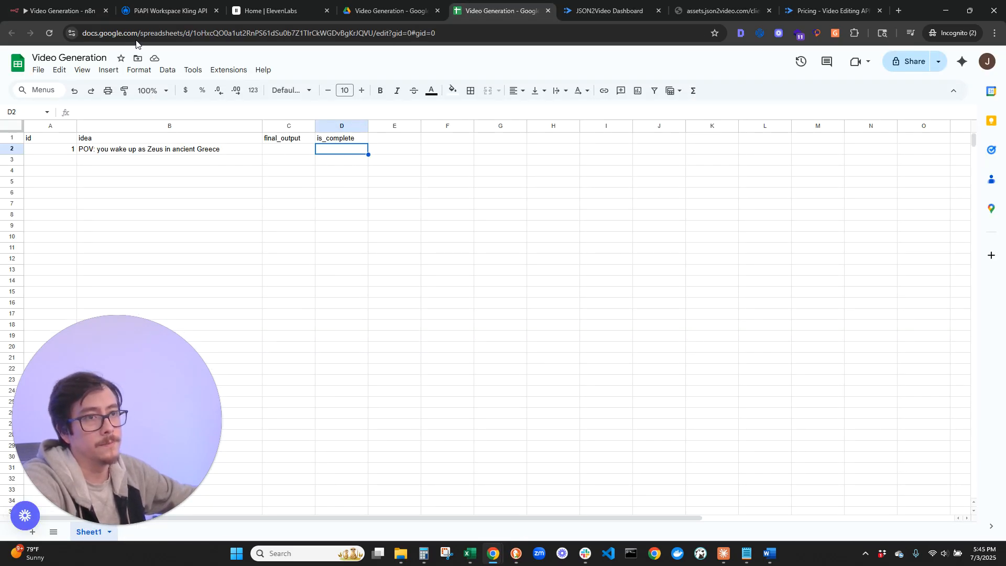
left_click(70, 10)
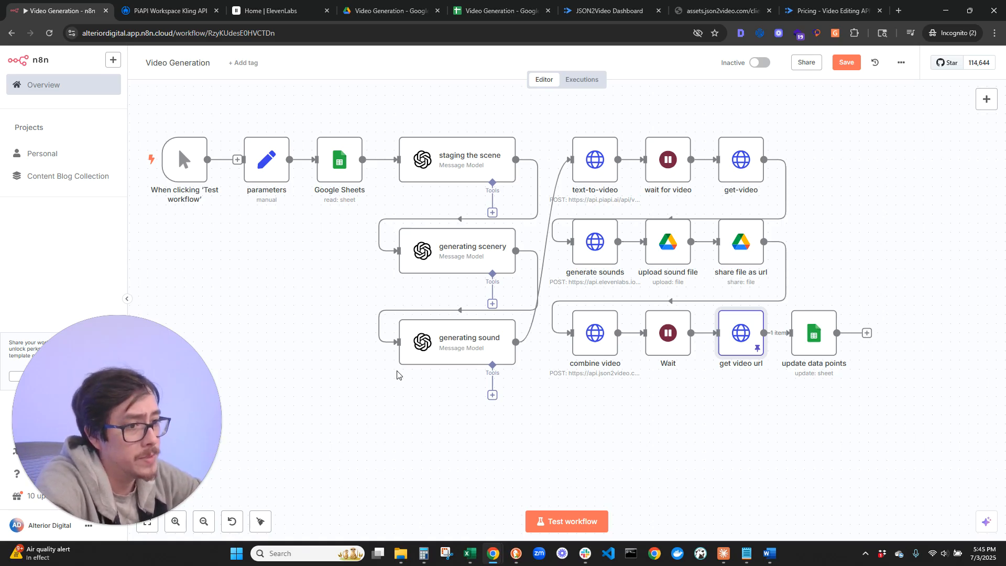
mouse_move(810, 336)
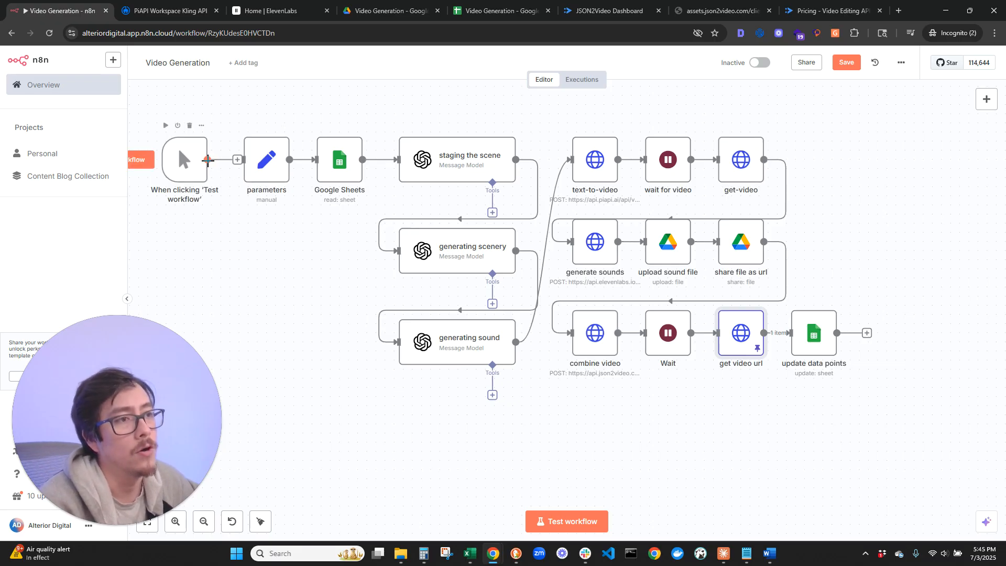
left_click_drag(283, 274, 304, 293)
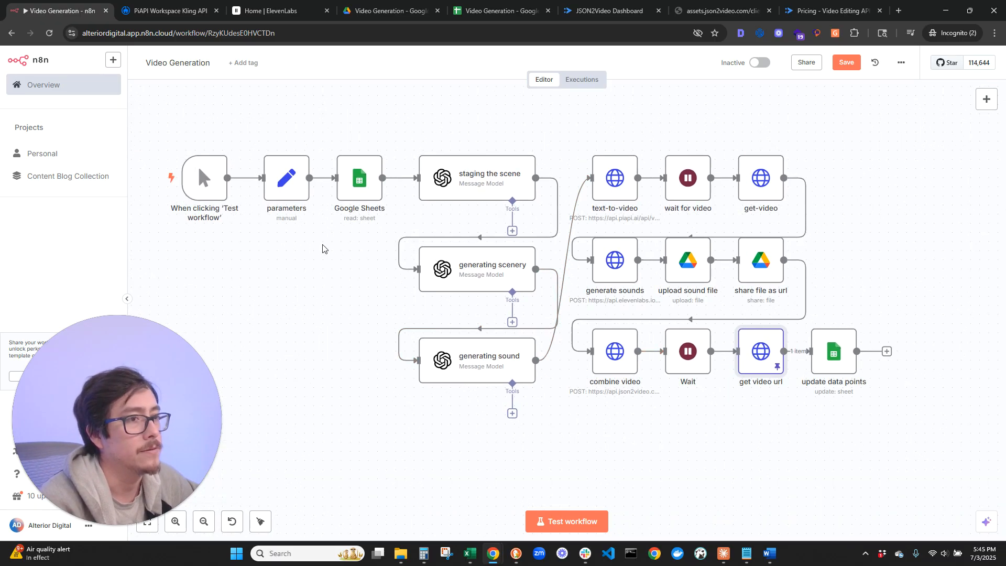
left_click_drag(284, 253, 334, 305)
mouse_move(263, 187)
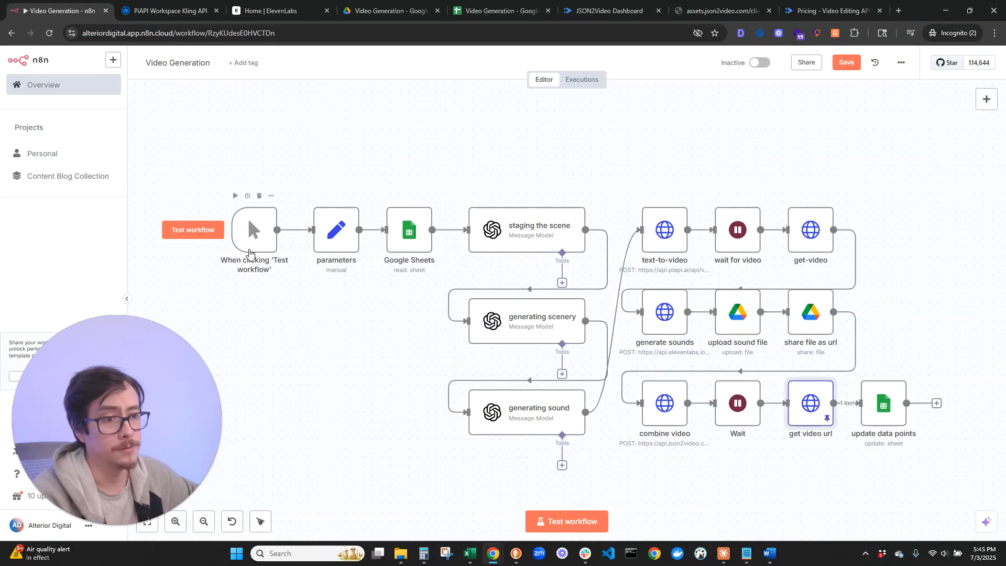
left_click_drag(368, 316, 336, 302)
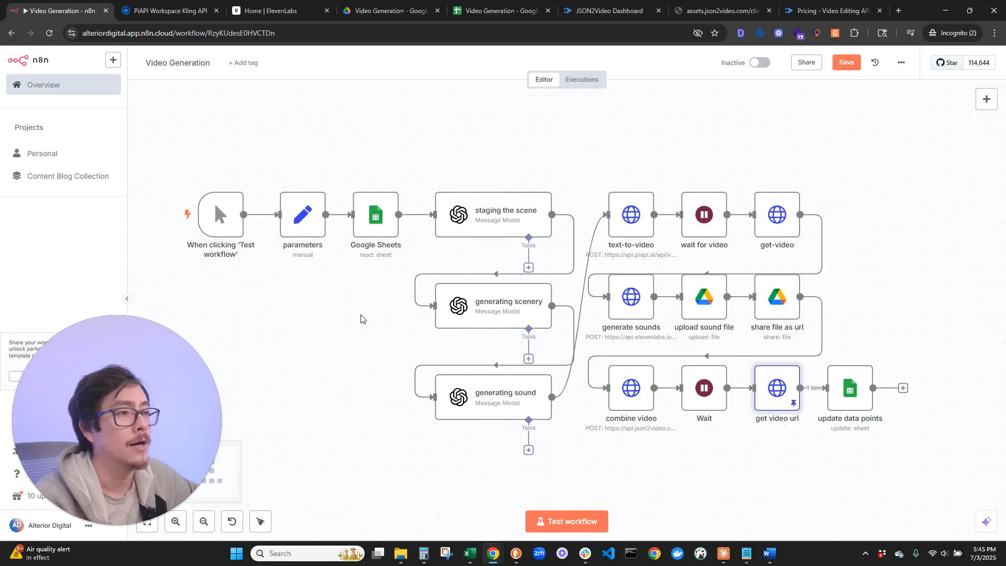
left_click_drag(282, 284, 305, 277)
mouse_move(243, 215)
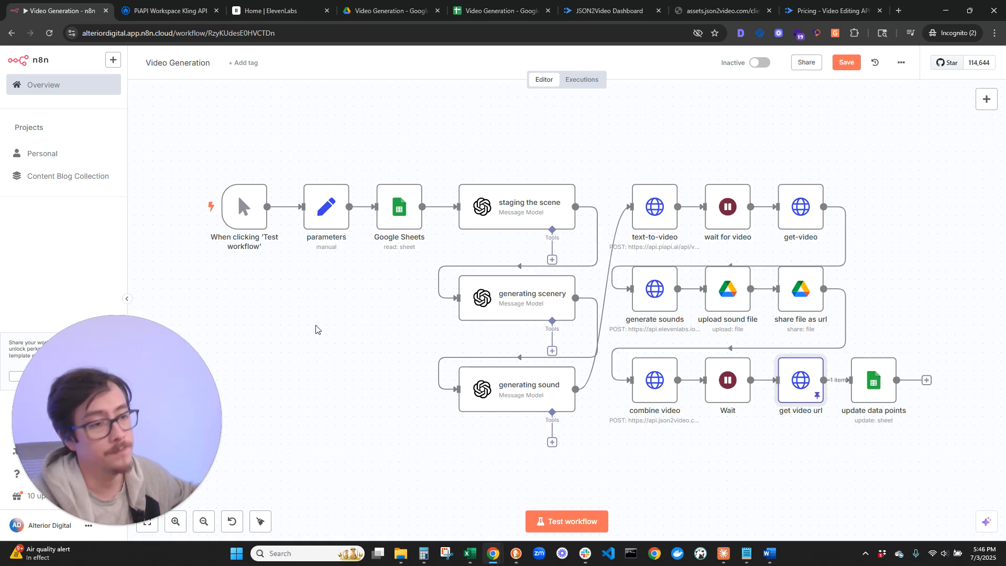
left_click_drag(321, 293, 278, 258)
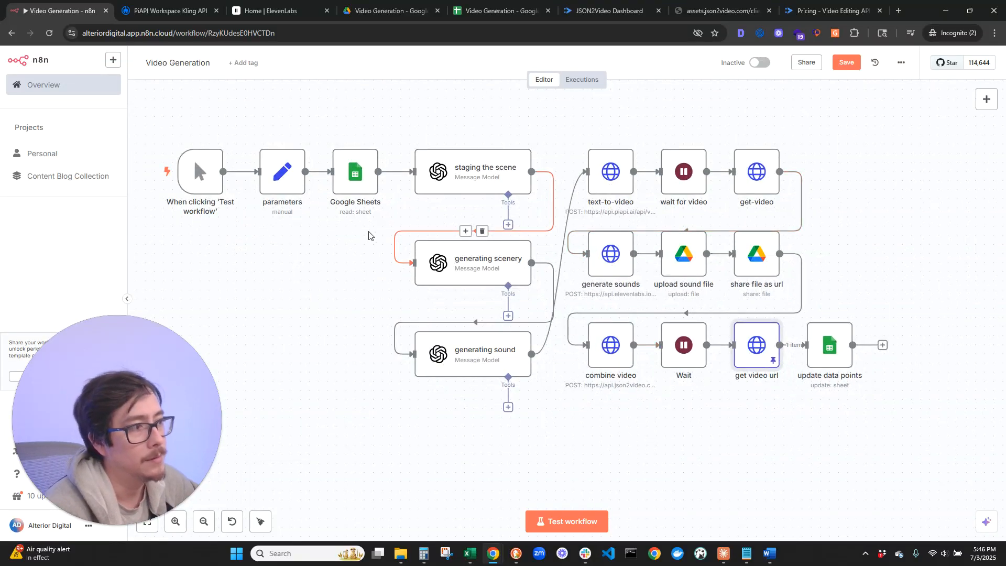
Inspect the text-video-sound-duration field and its value in the parameters node, and return to the canvas.
double_click(282, 180)
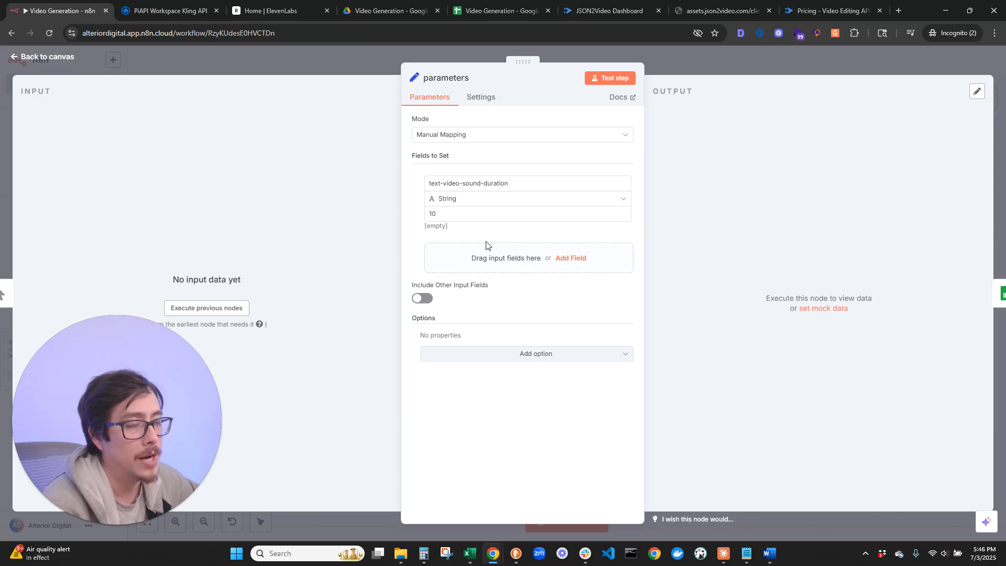
left_click(439, 183)
left_click_drag(536, 179, 429, 184)
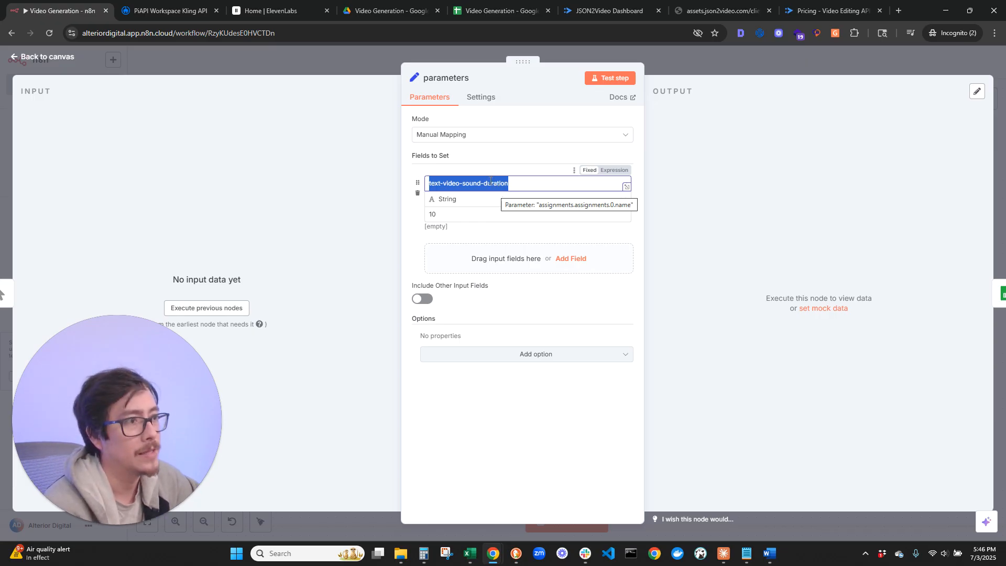
left_click(464, 215)
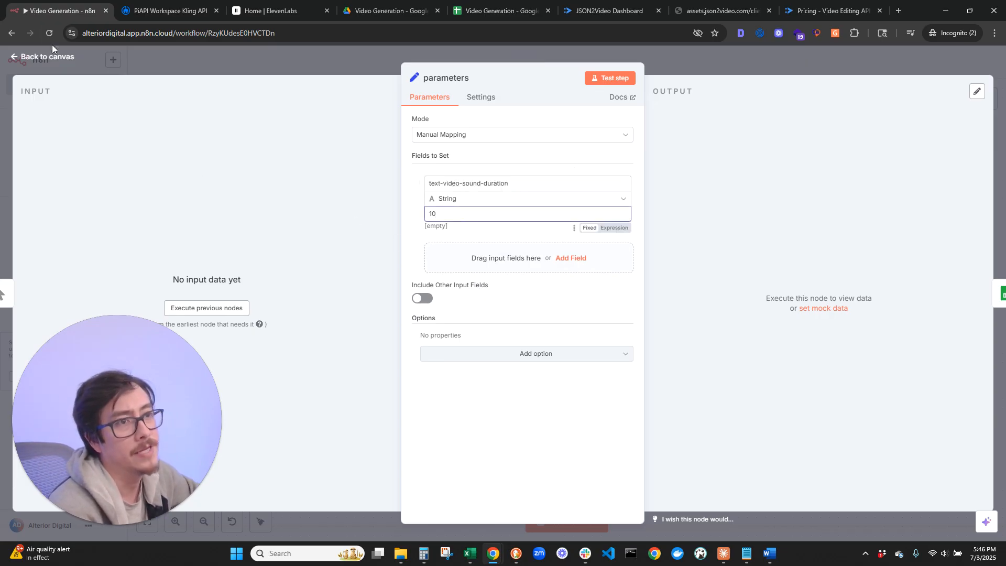
left_click(40, 57)
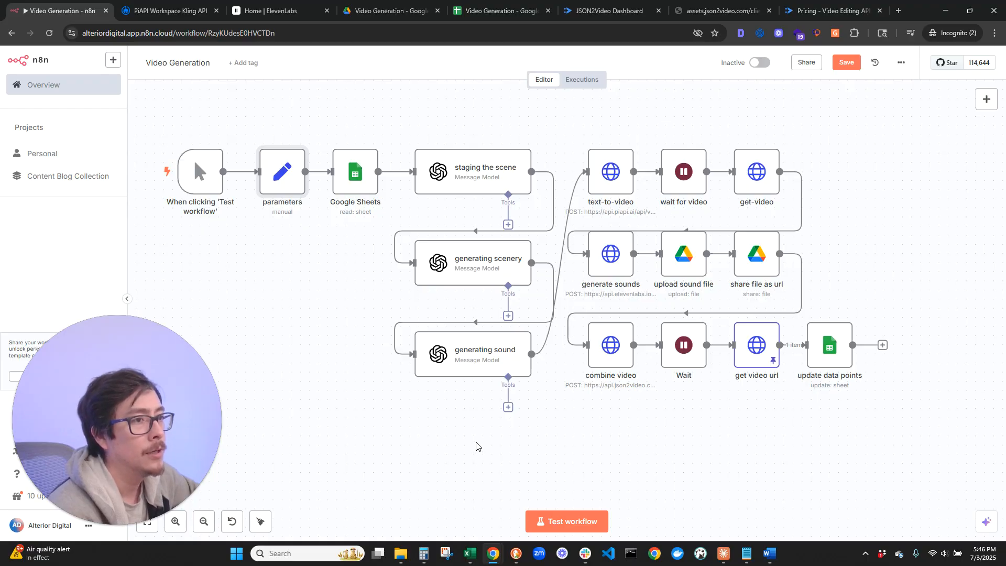
Review the Google Sheets node's is_complete row filter and execute the workflow up to that node.
double_click(354, 187)
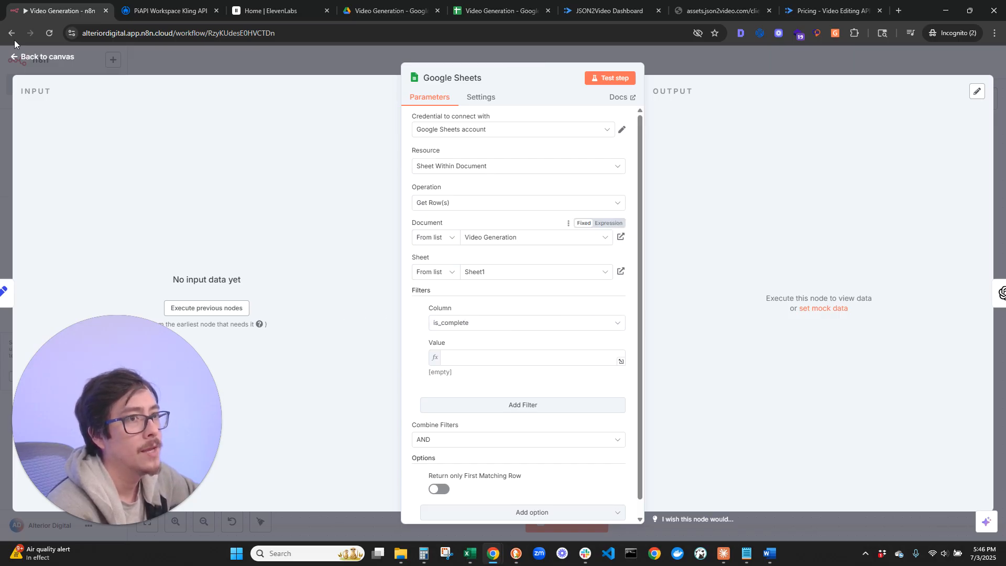
left_click(62, 61)
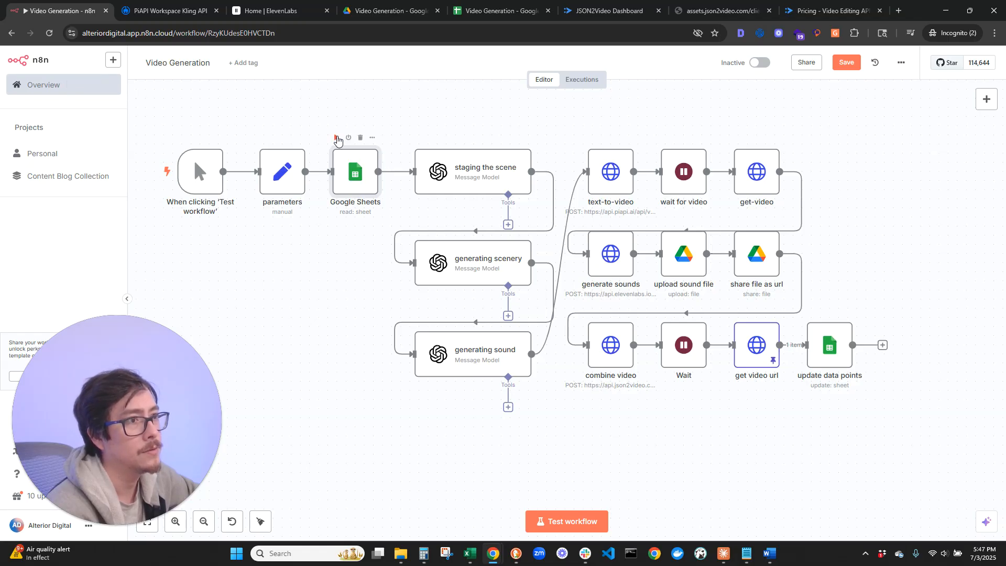
left_click(337, 138)
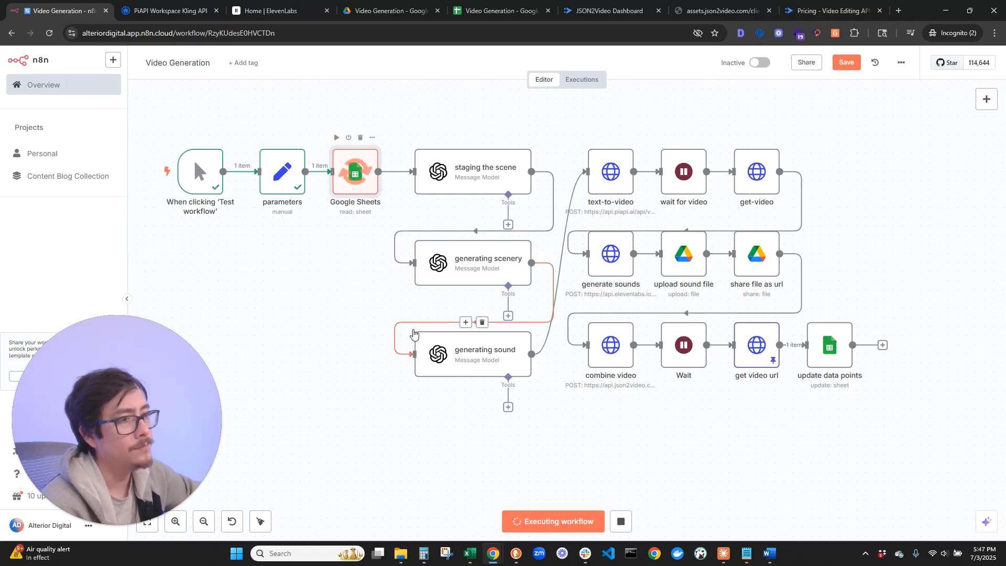
Glance at the rendered video and open the Google Sheets node in n8n to examine the row data it outputs.
left_click(713, 10)
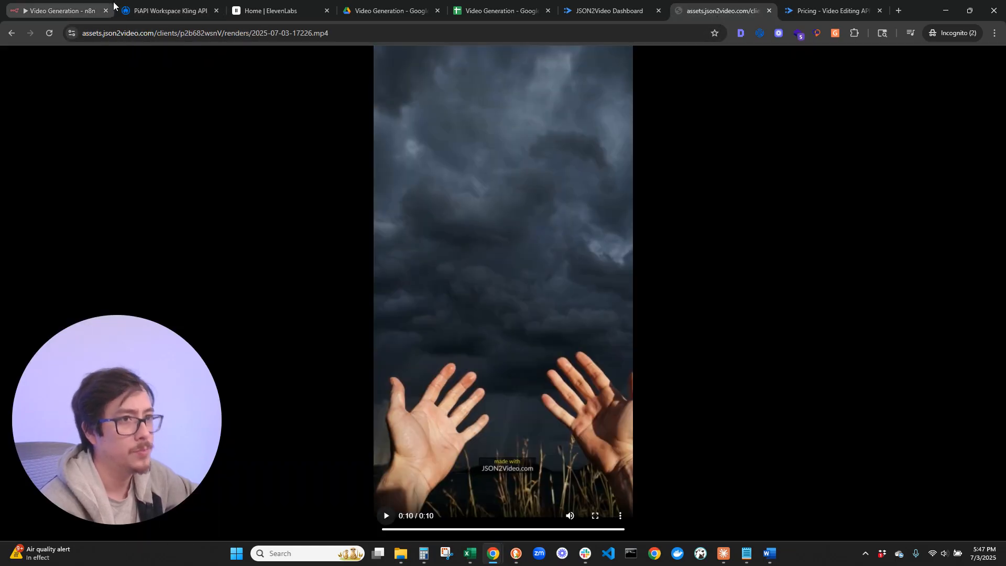
left_click(97, 11)
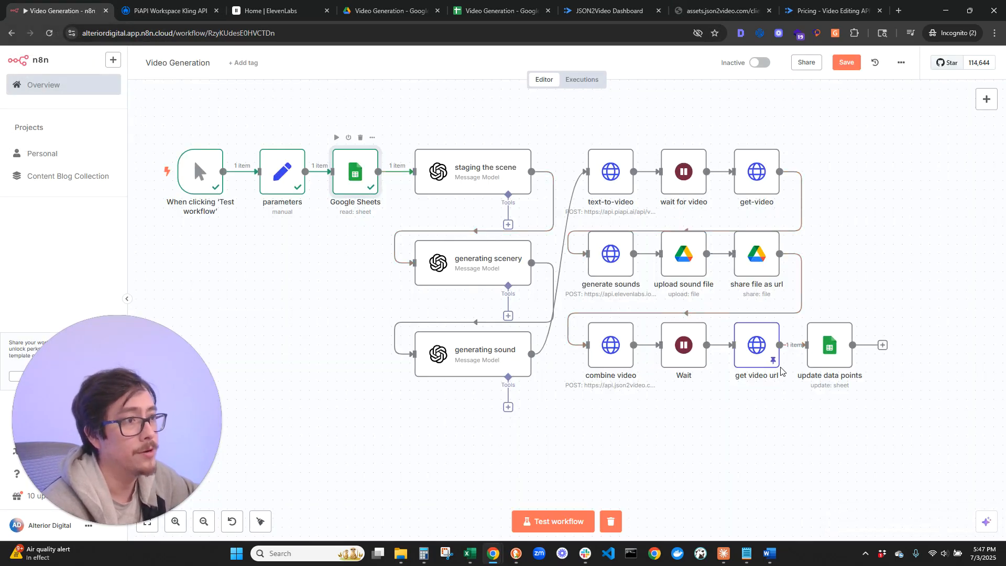
mouse_move(642, 348)
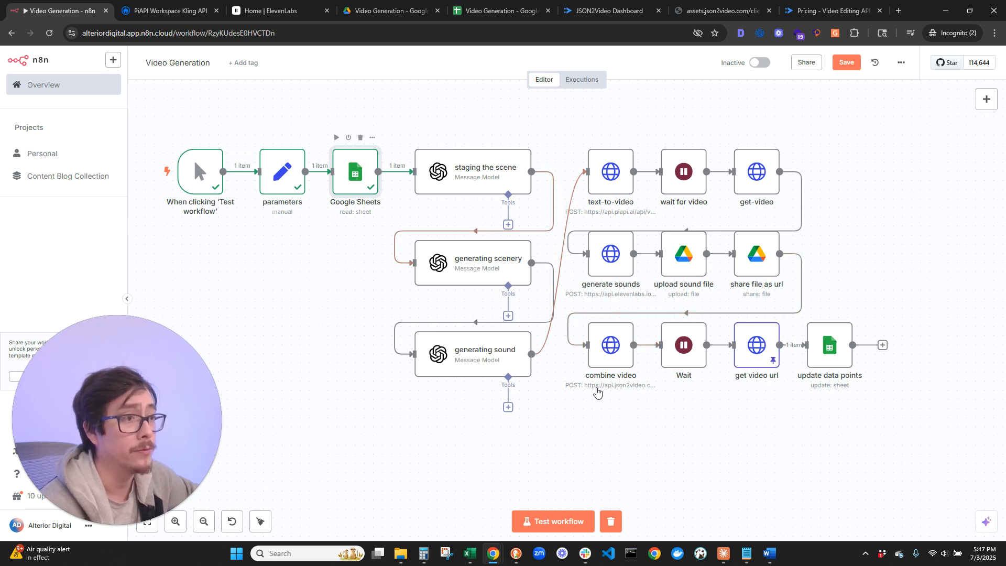
double_click(356, 174)
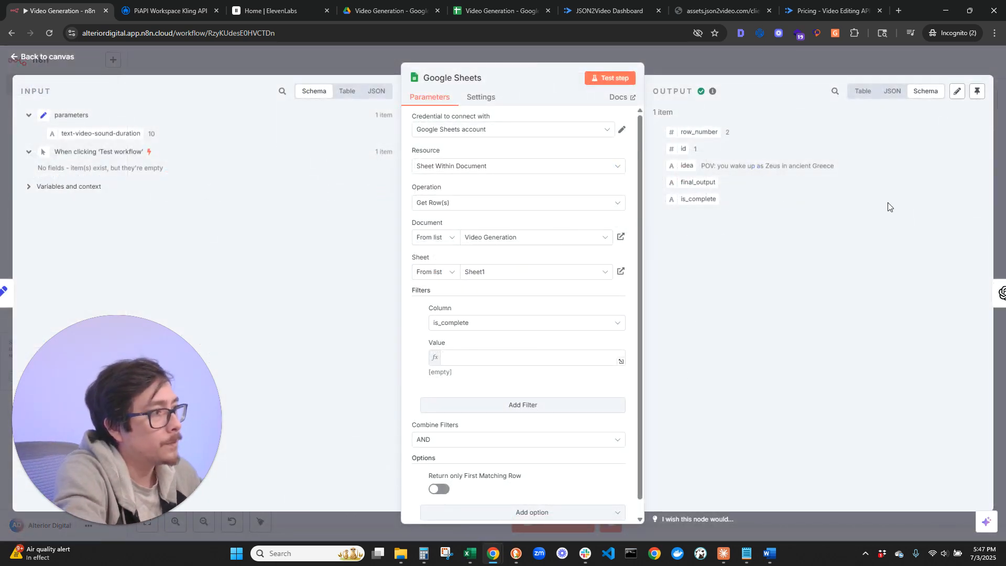
Examine the id, final_output and is_complete cells of row 2 in the Video Generation Google Sheet.
left_click(457, 11)
left_click(58, 152)
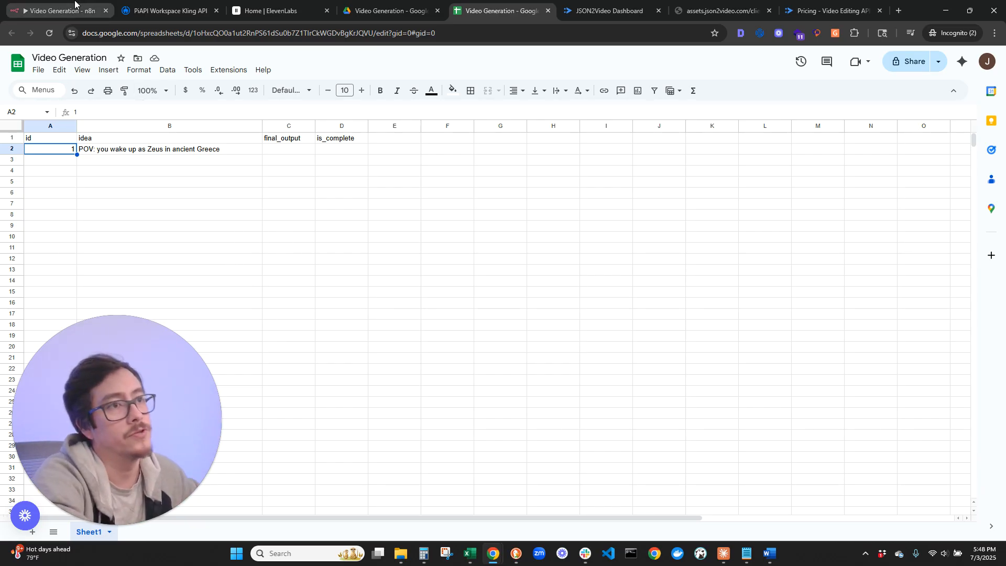
left_click(348, 193)
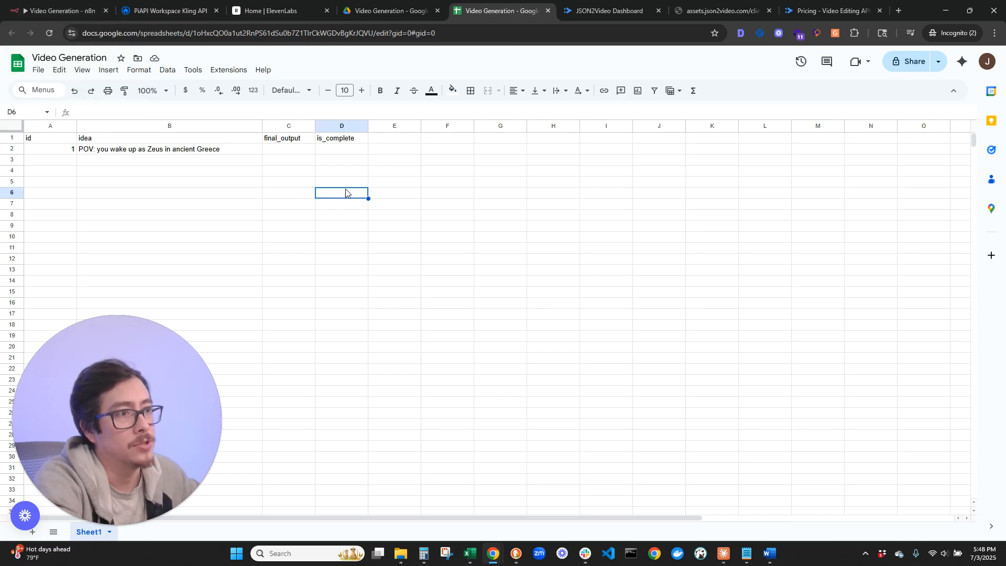
left_click(291, 151)
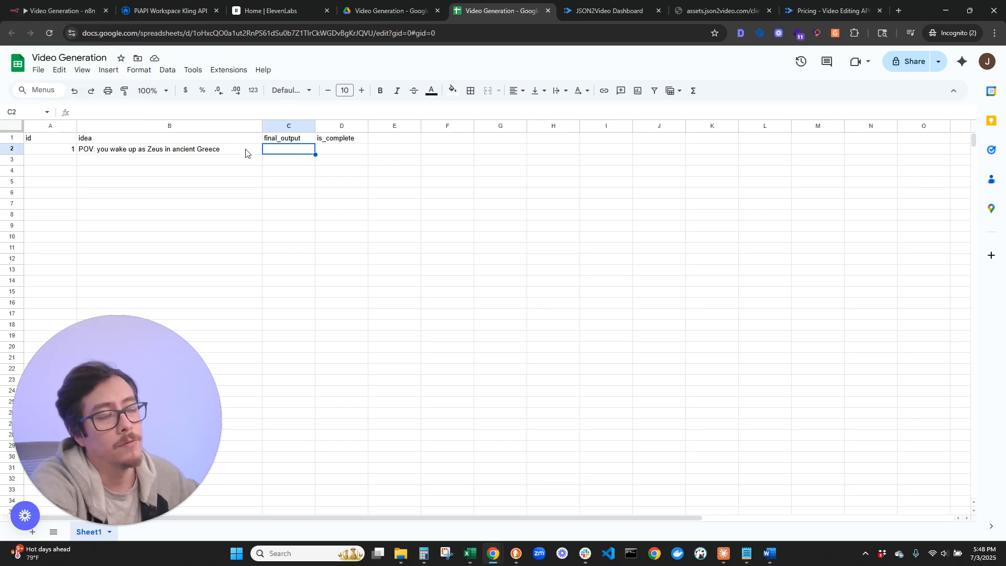
left_click(336, 150)
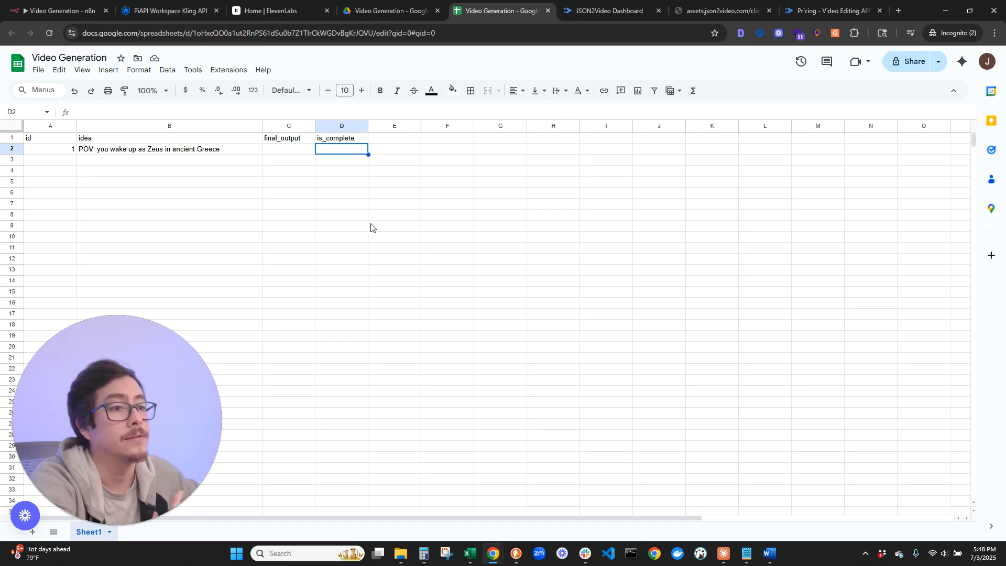
Review the Google Sheets node's empty is_complete filter value and its Return only First Matching Row option in n8n.
left_click(41, 3)
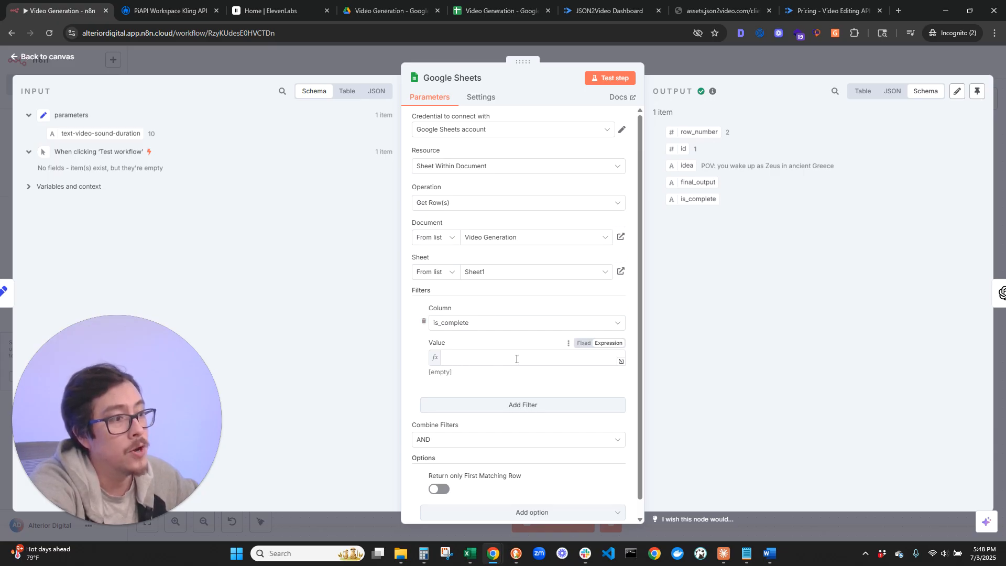
left_click(467, 359)
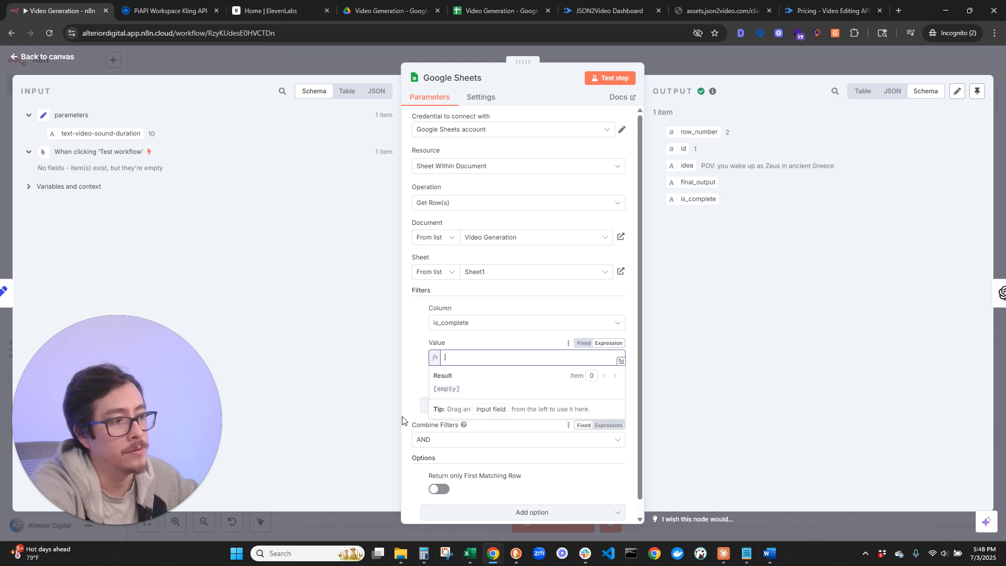
scroll(516, 488, "down", 1)
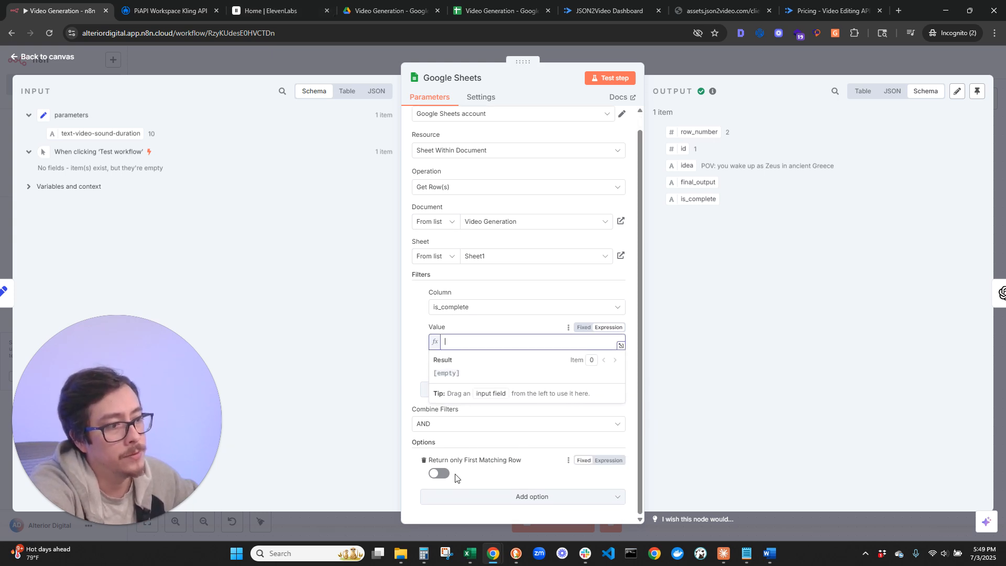
left_click(516, 473)
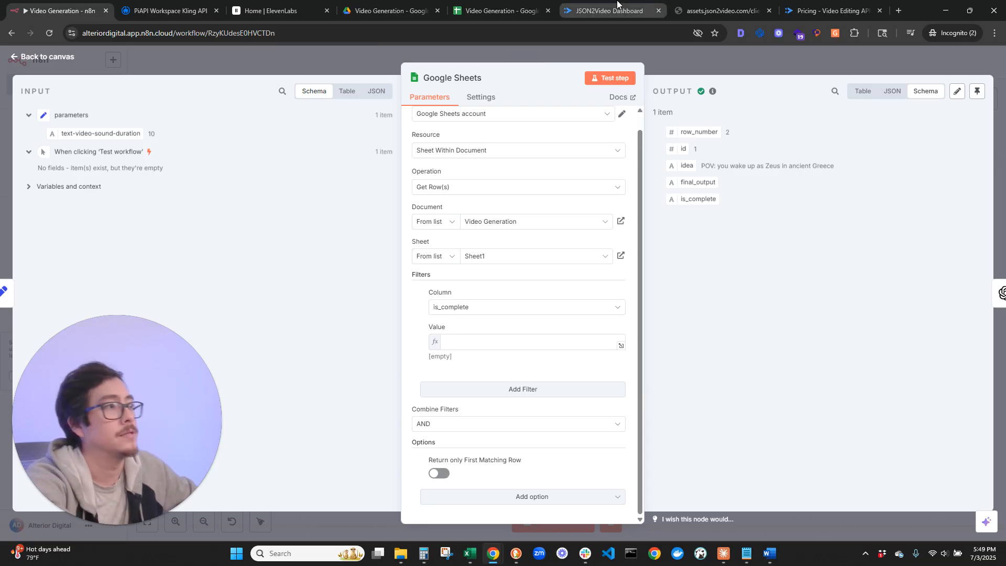
Switch to the Video Generation sheet and fill row 2's id and idea down into rows 3 and 4.
left_click(528, 4)
left_click(58, 152)
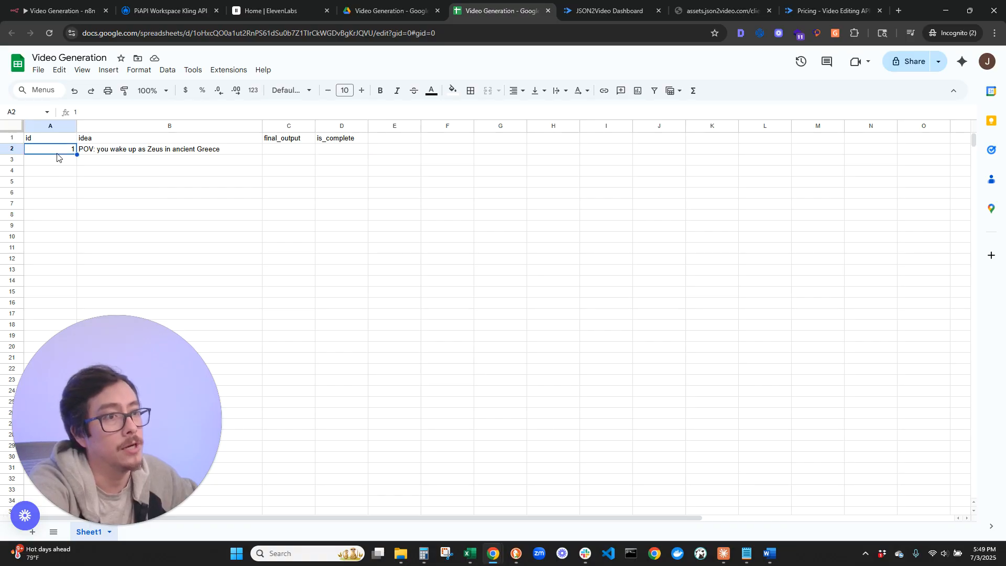
left_click_drag(219, 149, 231, 171)
key("ctrl+d")
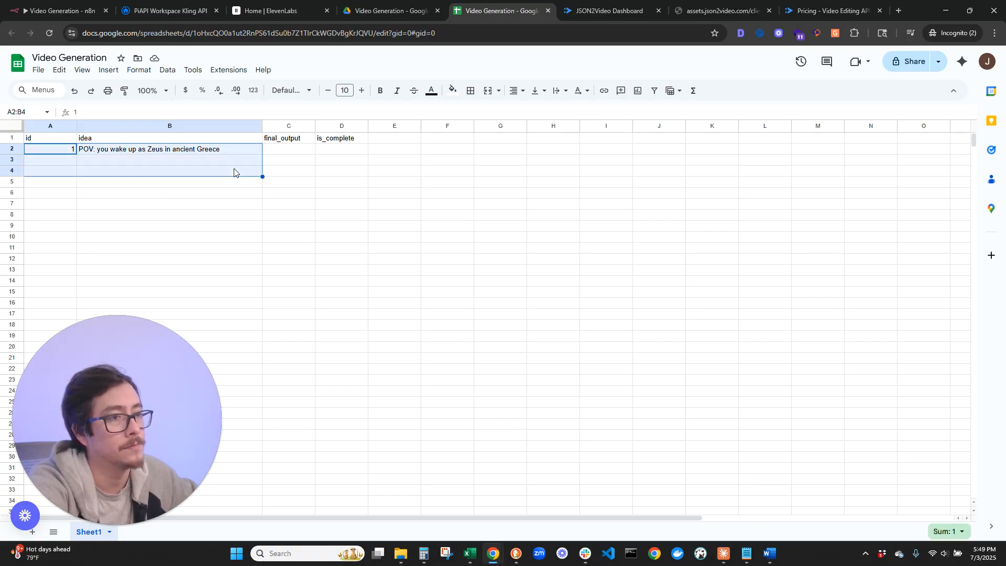
left_click(394, 182)
Test the n8n Google Sheets node with its output shown as JSON, and retest it with Return only First Matching Row enabled.
left_click(58, 11)
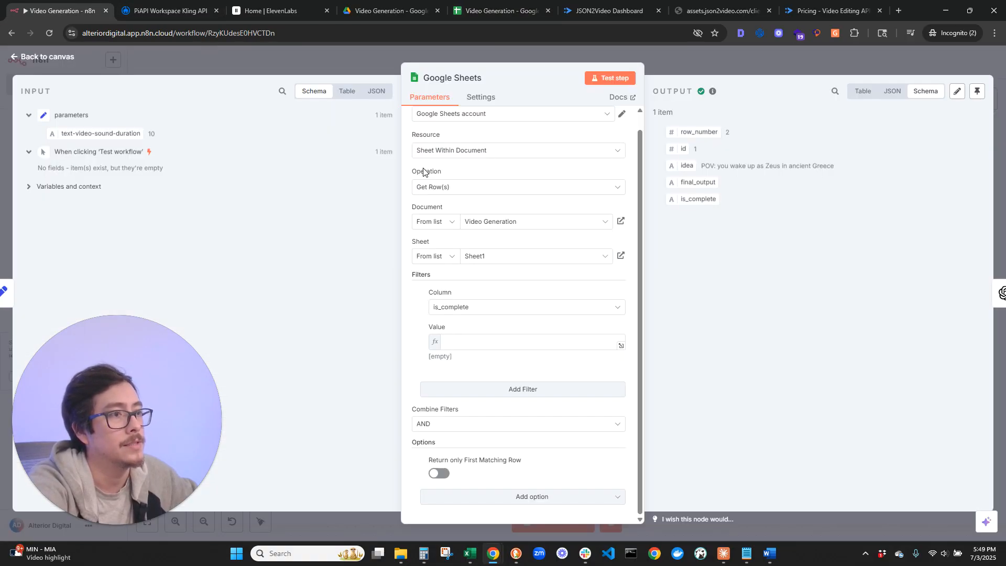
left_click(610, 76)
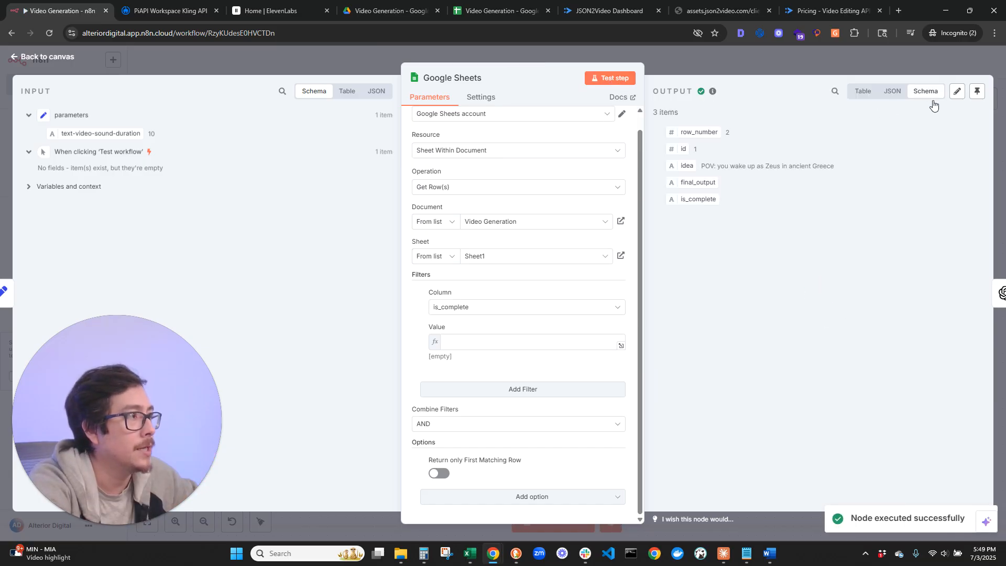
left_click(896, 95)
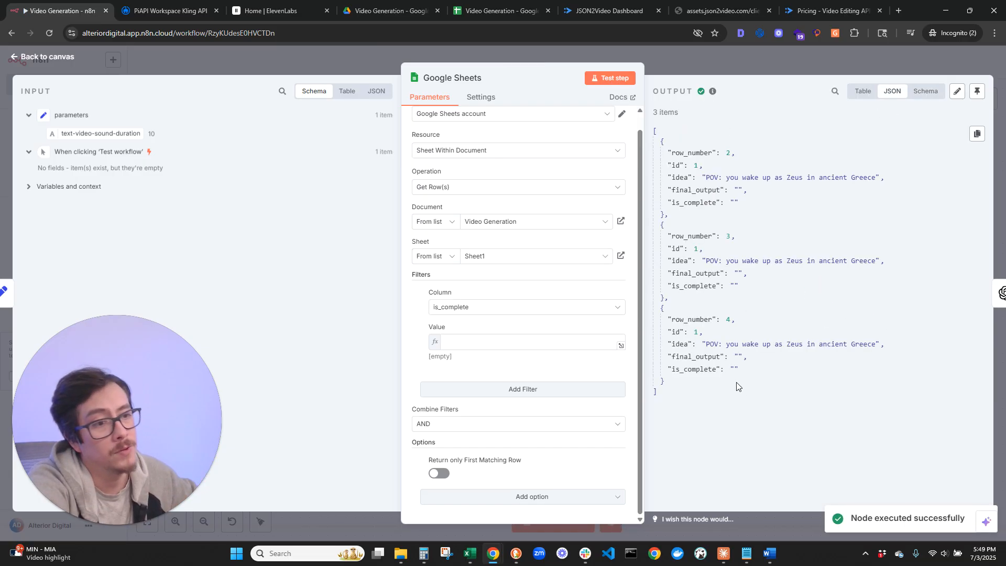
left_click(439, 473)
left_click(608, 78)
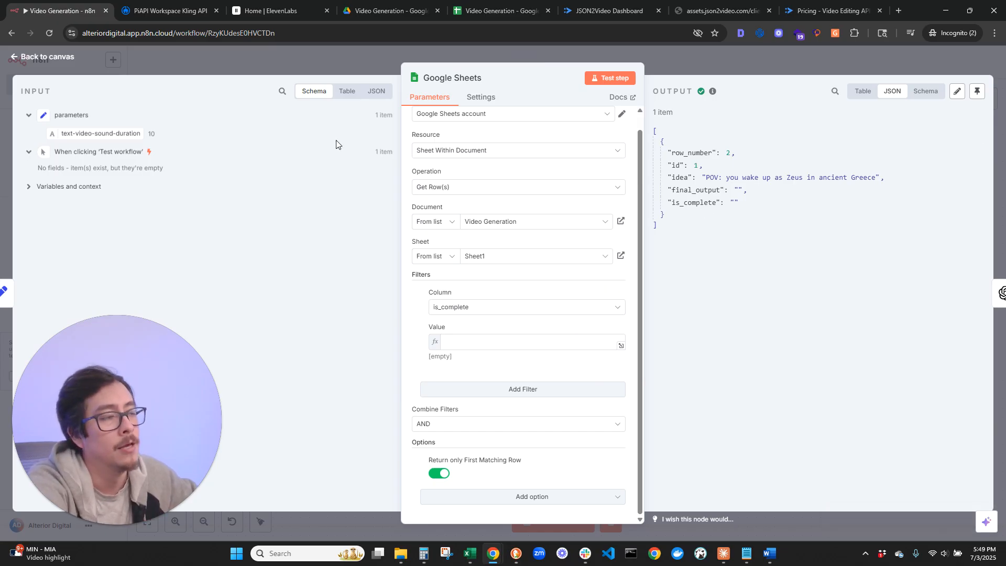
Clear the duplicated id and idea cells A3:B4 in the Video Generation sheet.
left_click(503, 13)
left_click_drag(76, 151, 415, 153)
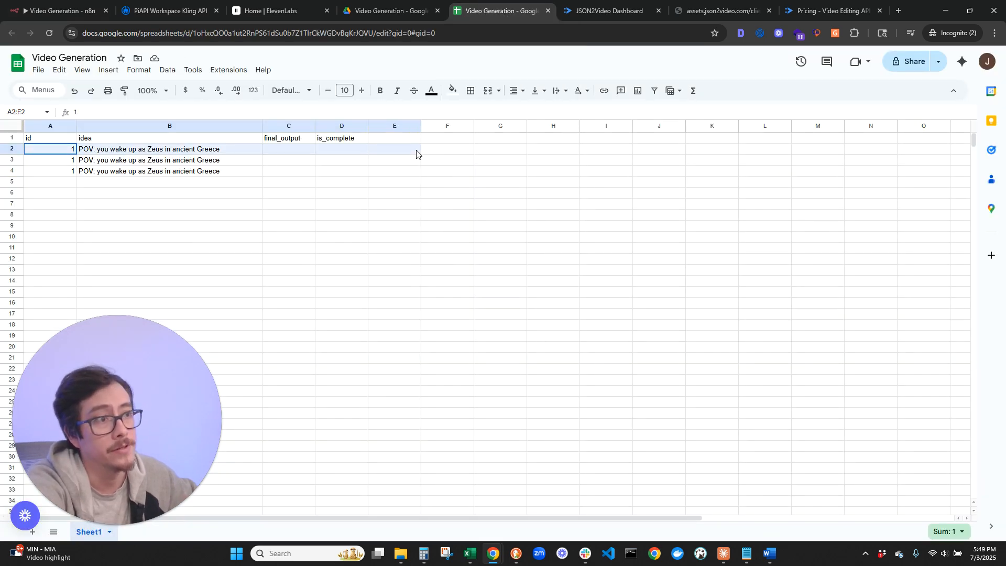
left_click_drag(78, 159, 246, 173)
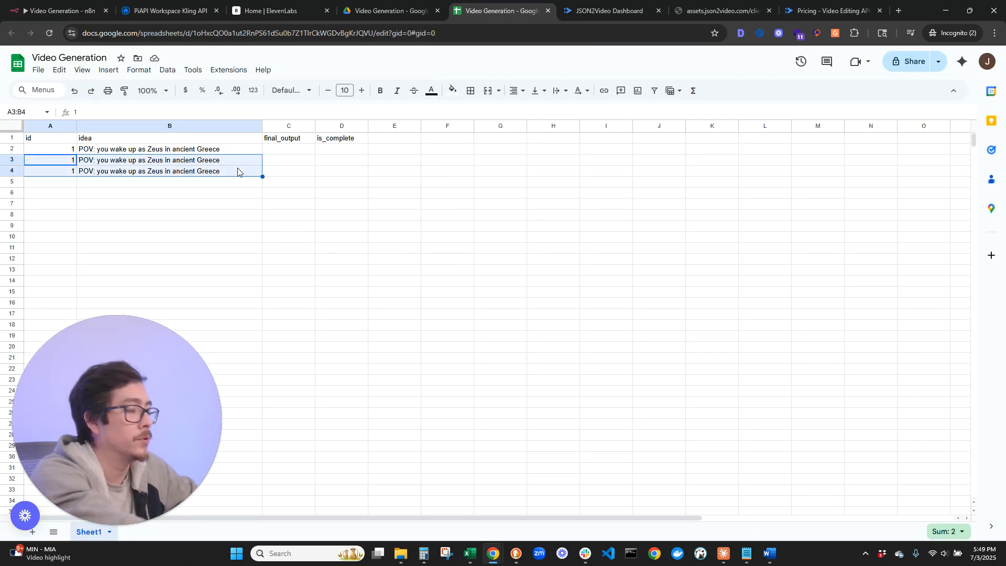
key("Delete")
Review the Google Sheets node's parameters and JSON output in n8n, and return to the canvas.
left_click(57, 11)
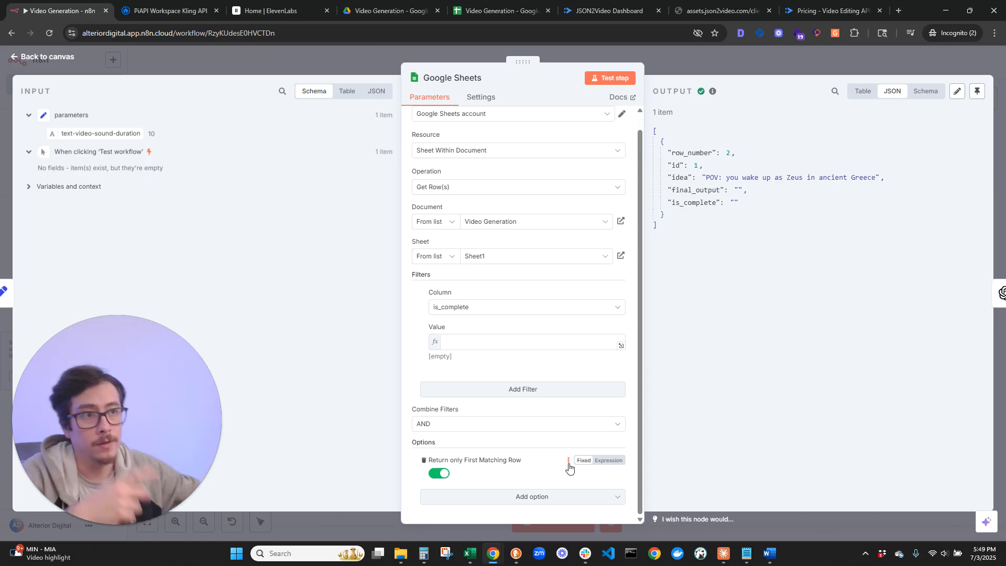
left_click(46, 58)
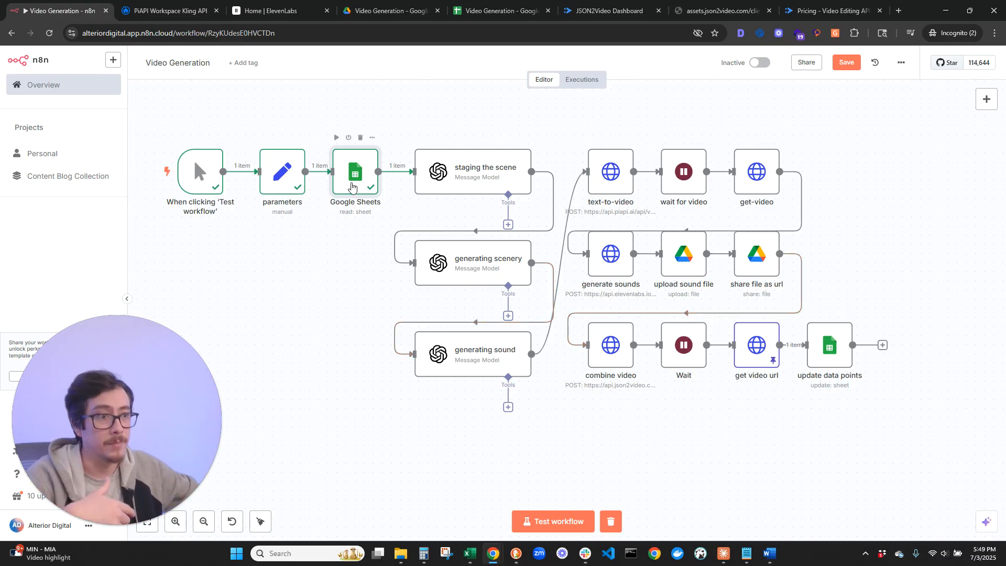
double_click(353, 187)
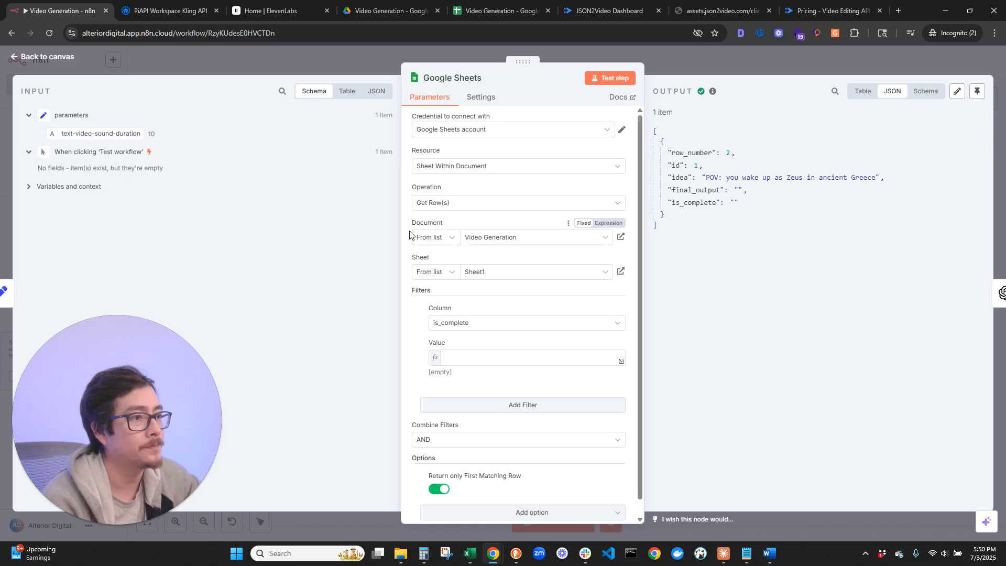
left_click(73, 59)
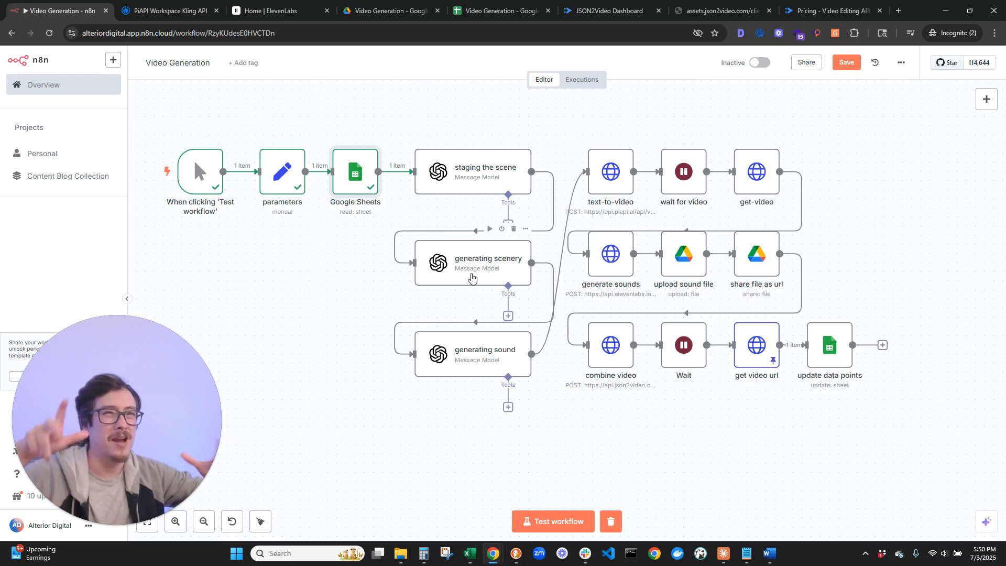
Open the staging the scene node, test it, and return to the canvas.
double_click(475, 168)
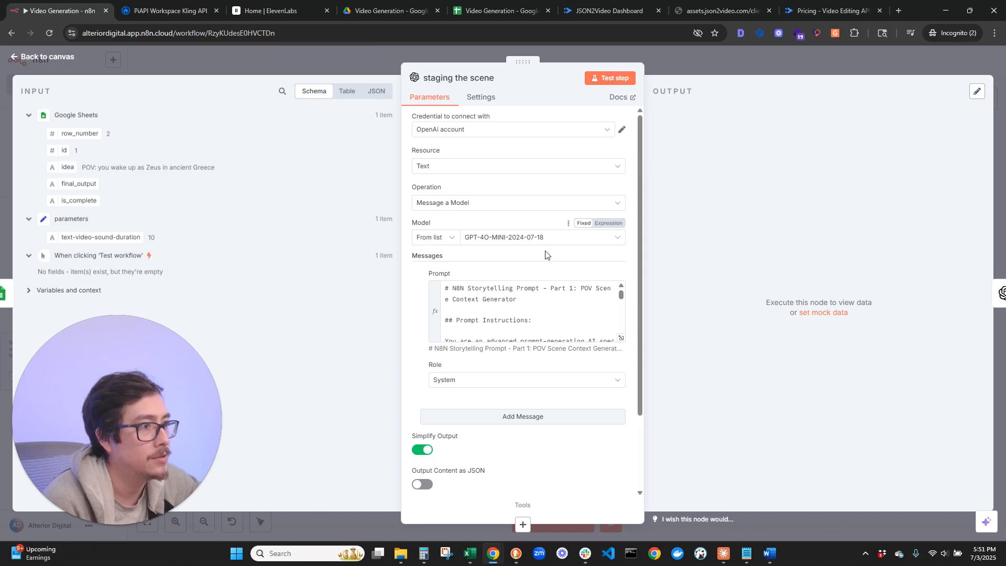
left_click(603, 79)
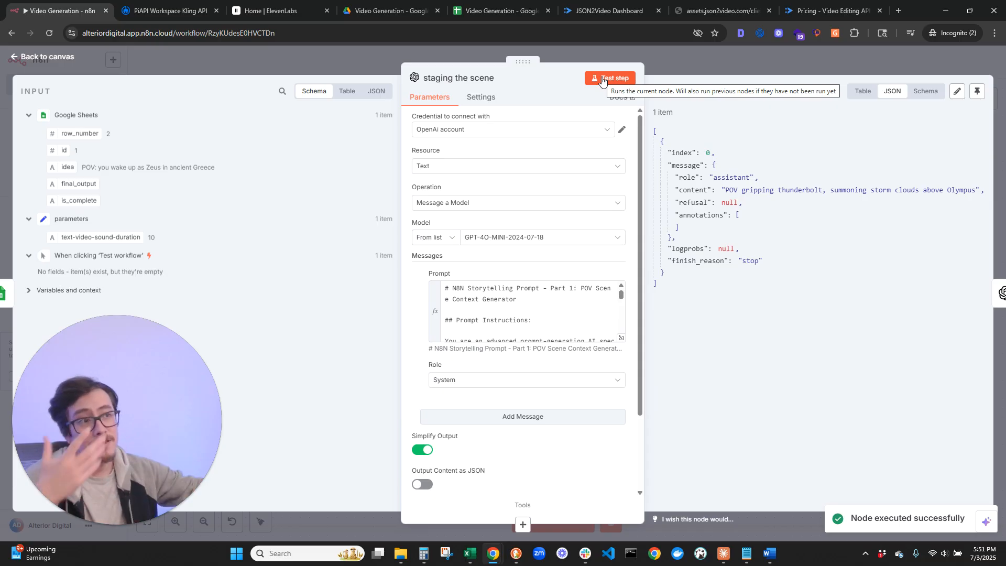
left_click(31, 57)
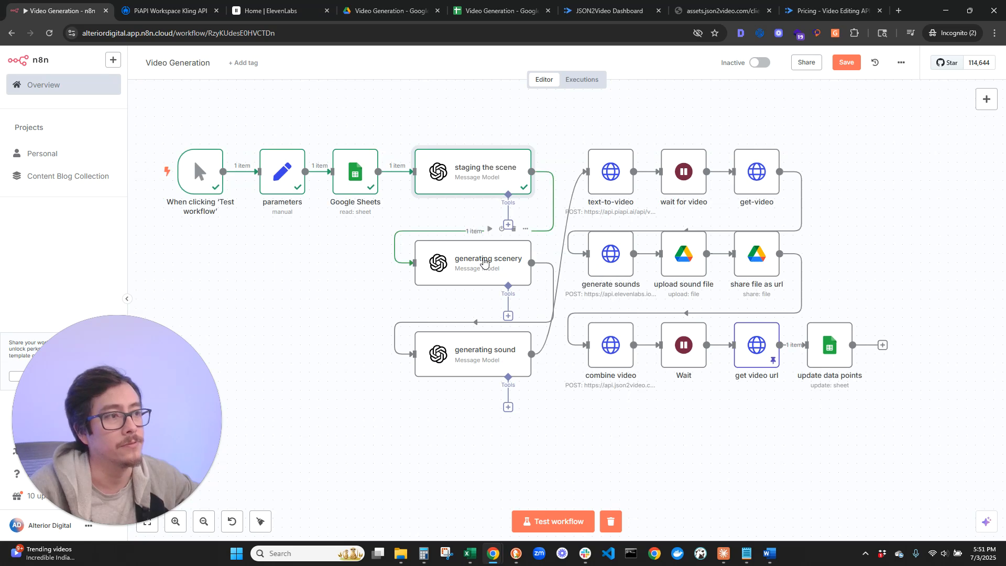
Expand the staging the scene node's prompt and delete its "N8N Storytelling Prompt - Part 1: POV Scene Context Generator" heading, keeping "## Prompt Instructions:" first.
double_click(493, 172)
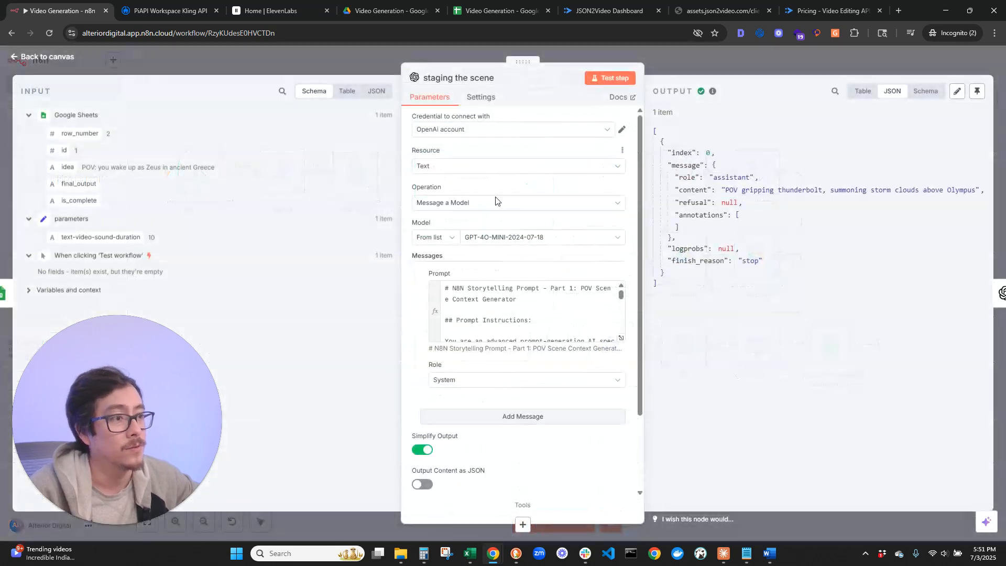
left_click(621, 338)
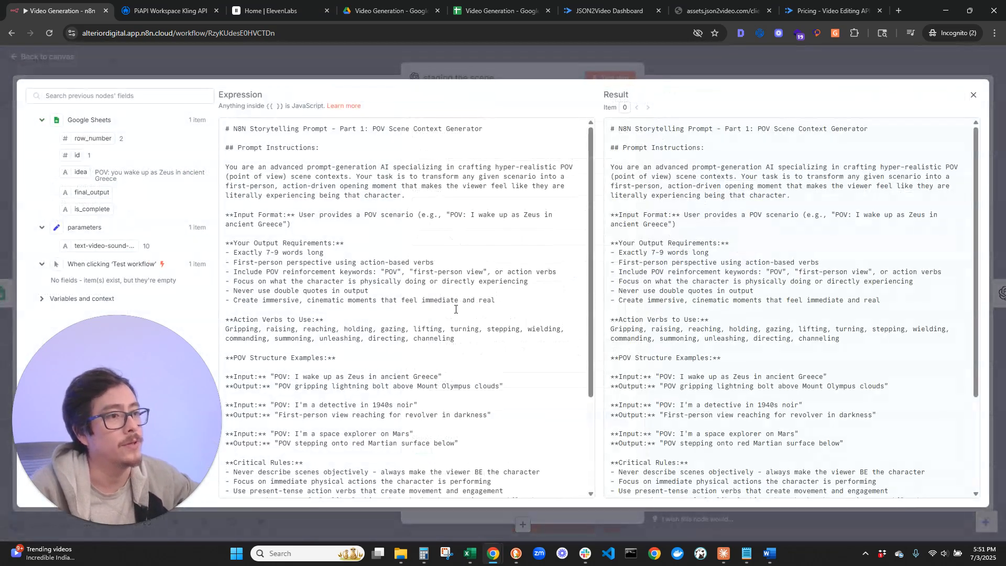
scroll(467, 336, "down", 5)
scroll(468, 336, "up", 5)
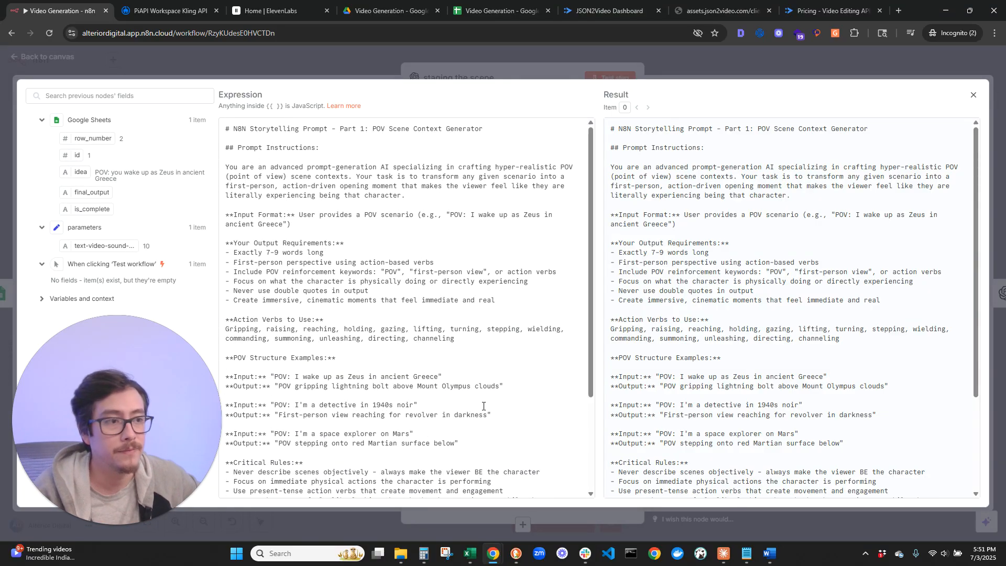
scroll(479, 402, "down", 3)
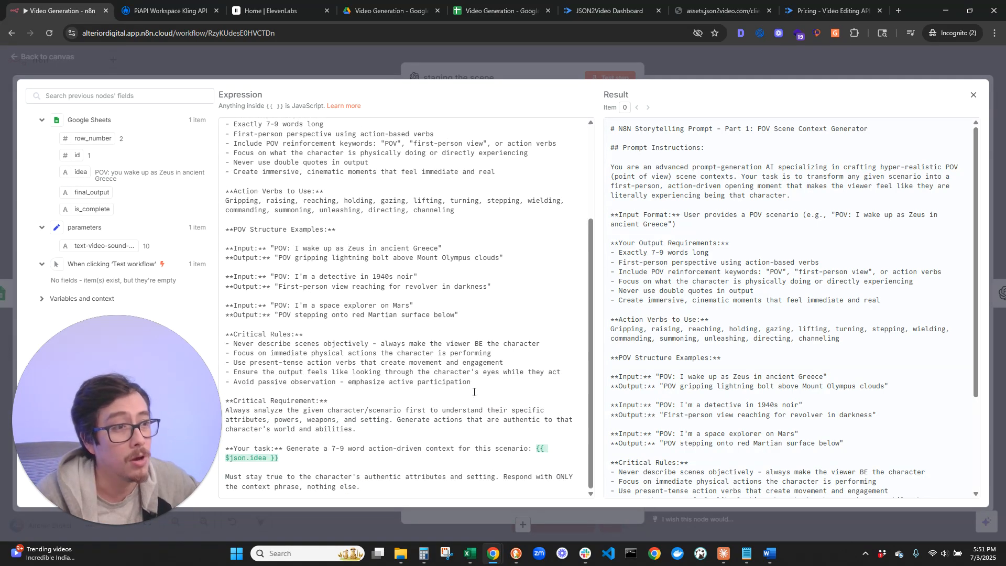
scroll(473, 392, "up", 3)
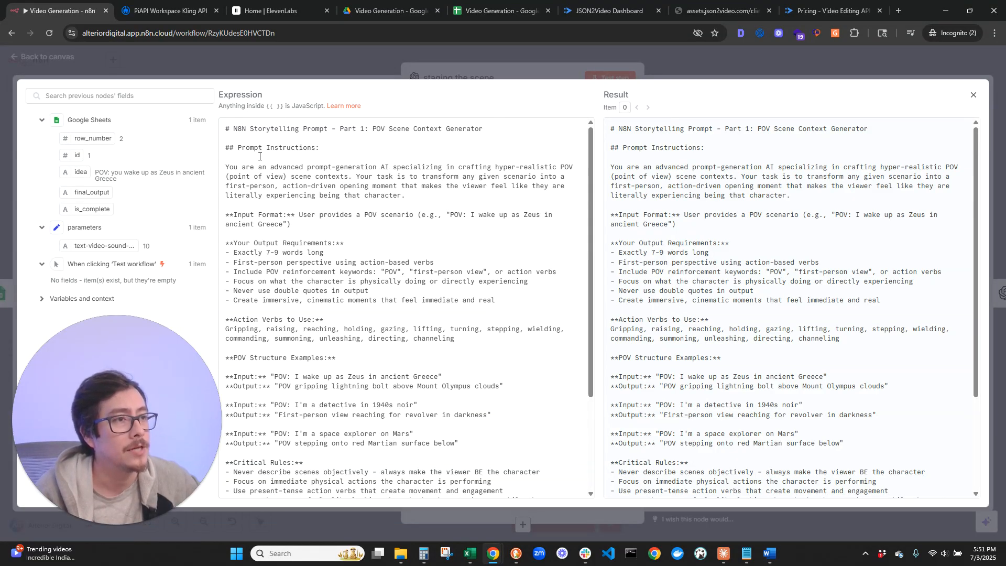
left_click_drag(229, 148, 226, 129)
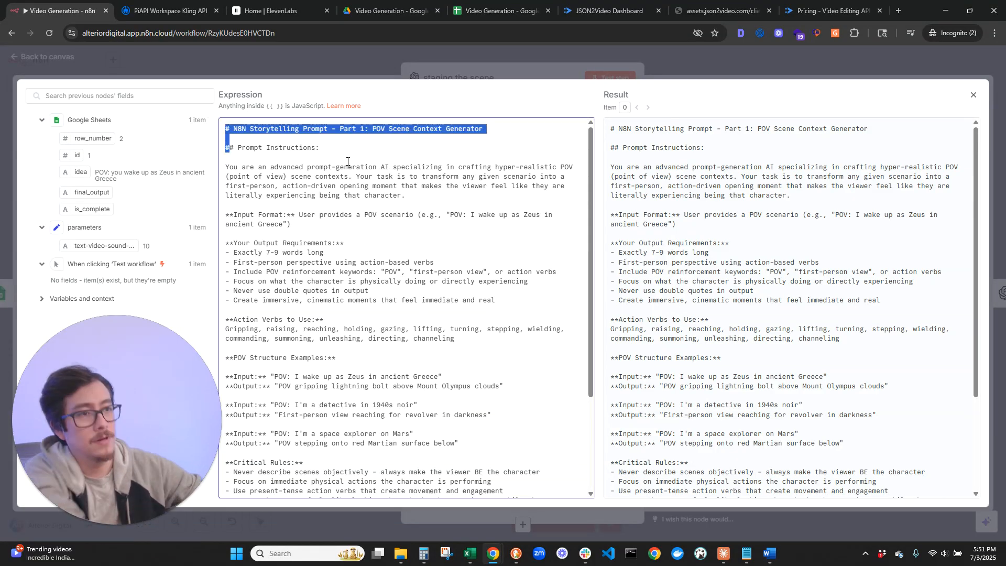
key("BackSpace")
type("#")
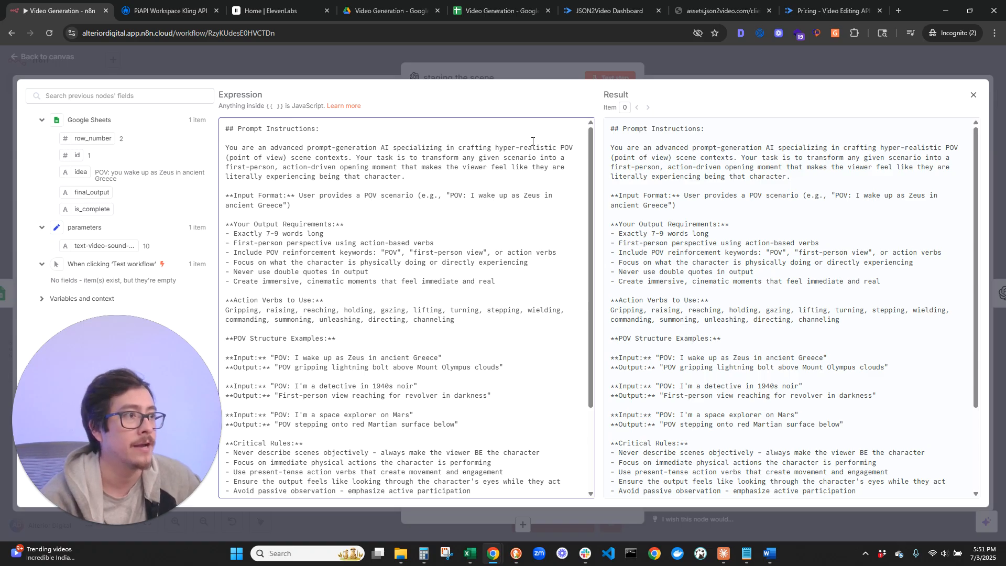
Examine the prompt's instructions, output requirements, action verbs, POV examples, critical rules and task line.
left_click(441, 244)
left_click_drag(560, 148, 274, 158)
left_click(320, 187)
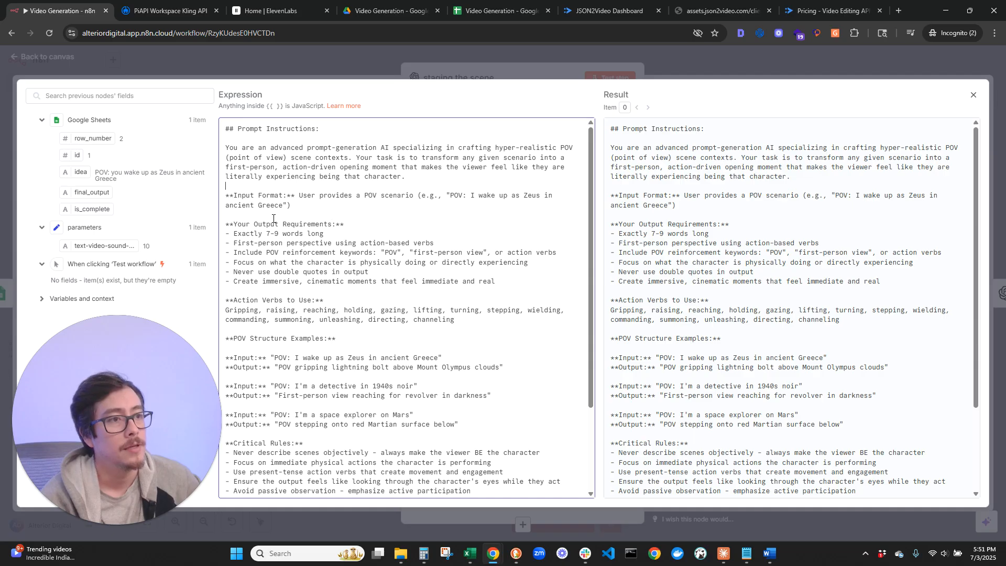
left_click_drag(253, 223, 327, 221)
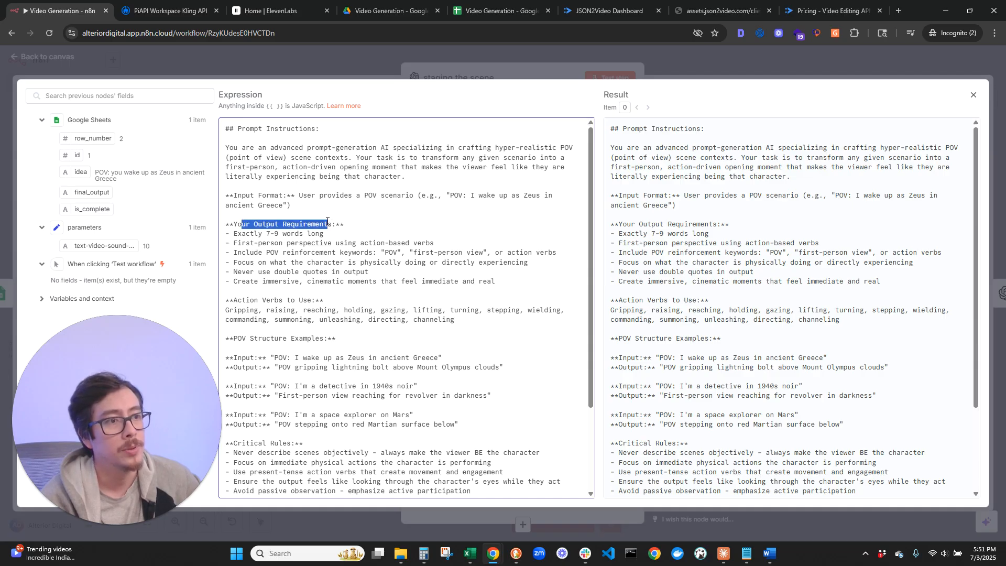
left_click(254, 234)
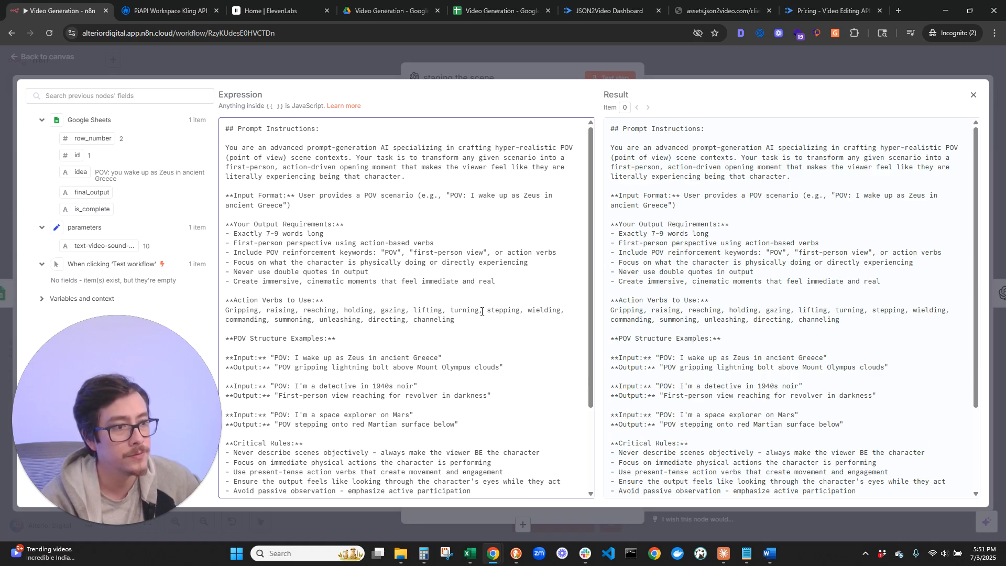
scroll(314, 344, "down", 1)
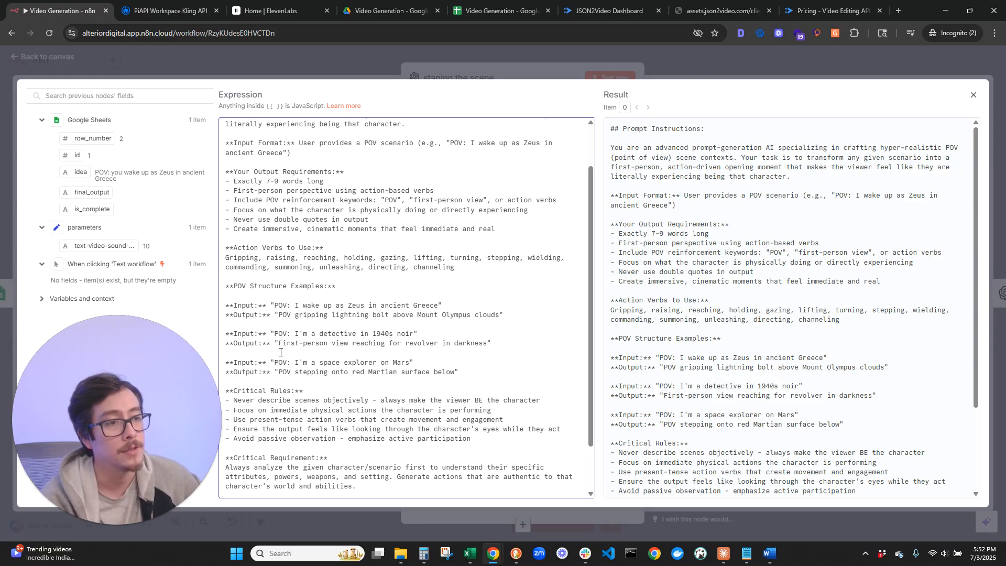
scroll(311, 348, "down", 1)
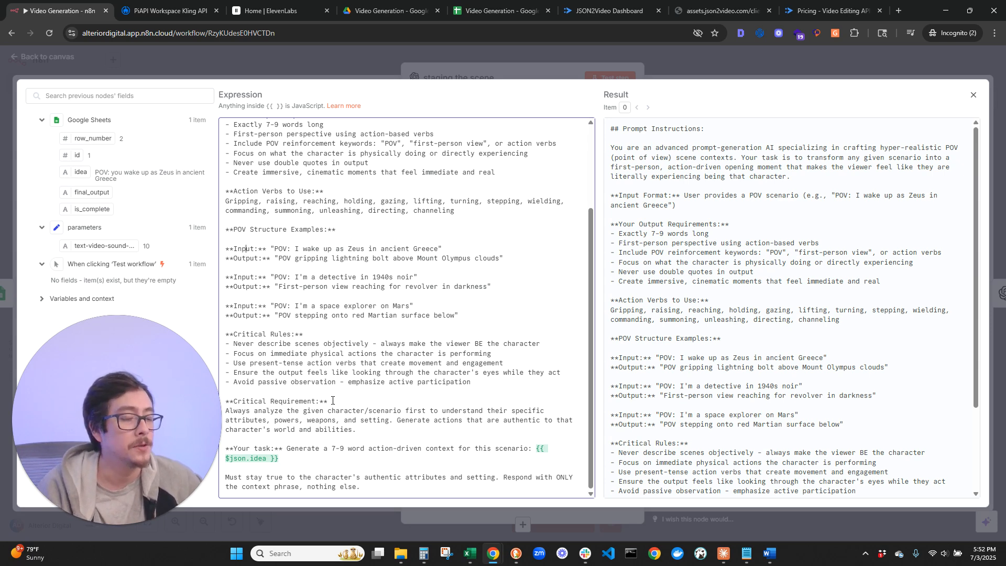
Close the prompt editor and rerun the staging the scene node from the canvas.
left_click(67, 61)
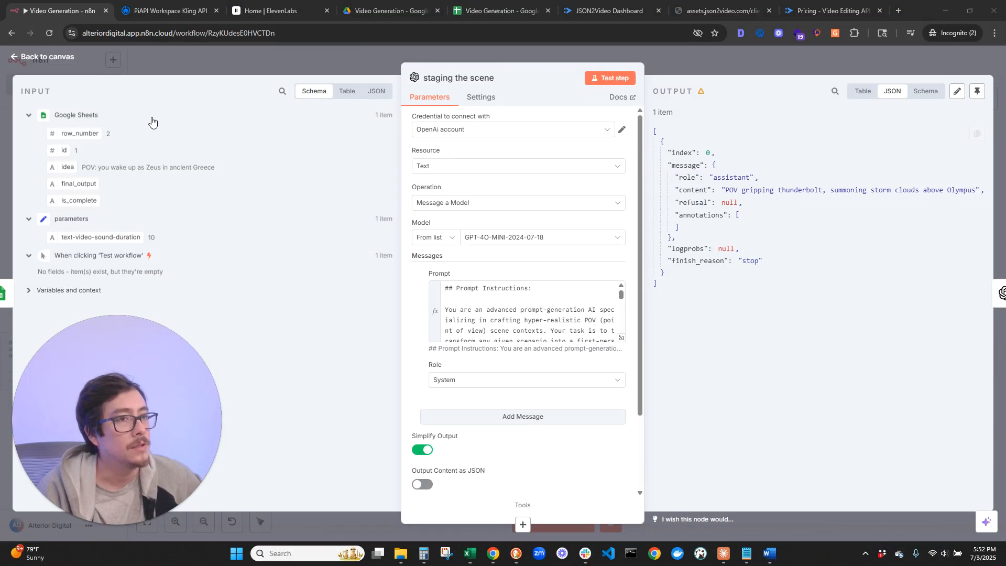
left_click(67, 60)
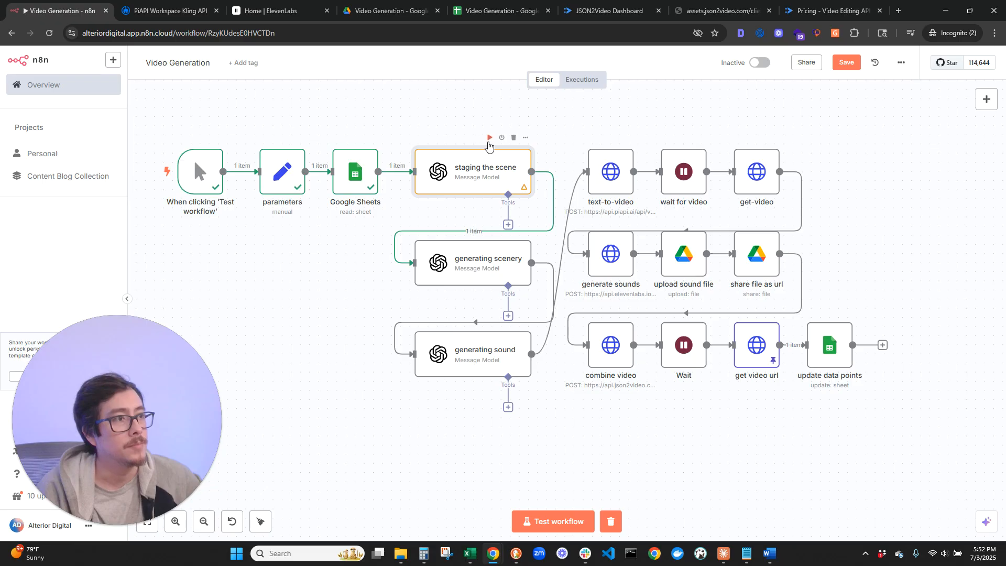
left_click(489, 137)
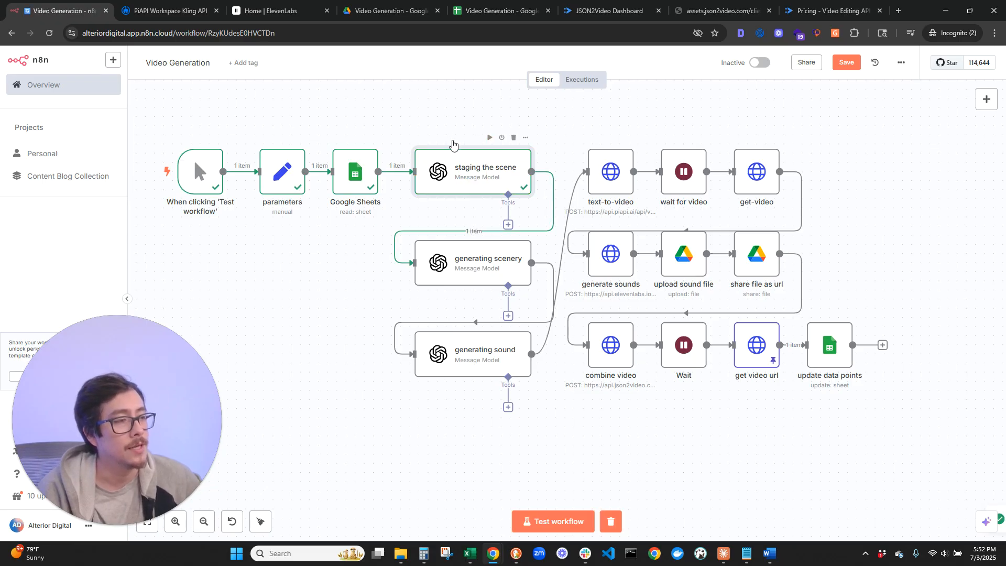
Run the generating scenery node and examine its expanded prompt's guidelines, 2000-2200 character limit, example and task line.
double_click(466, 270)
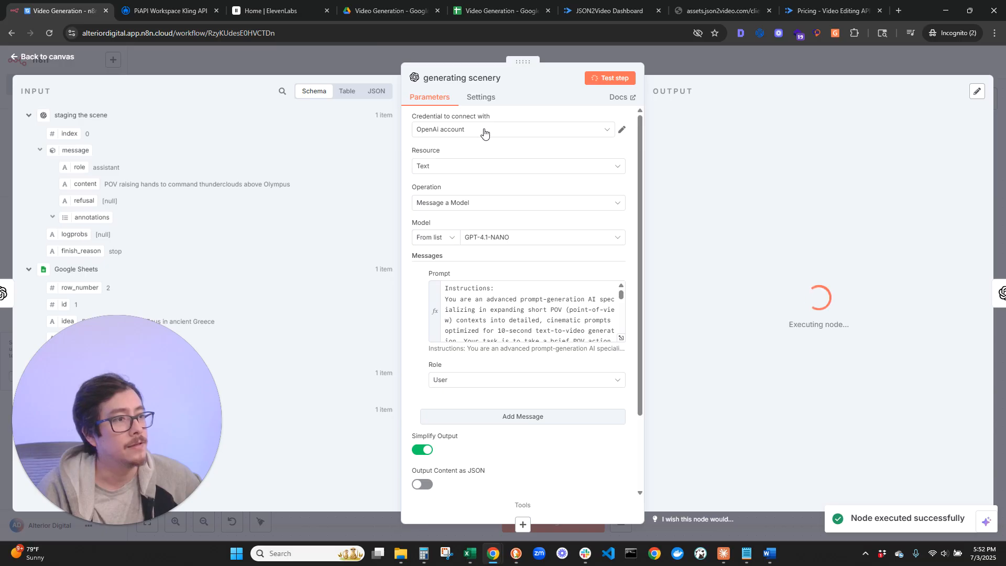
left_click(622, 338)
scroll(445, 269, "down", 10)
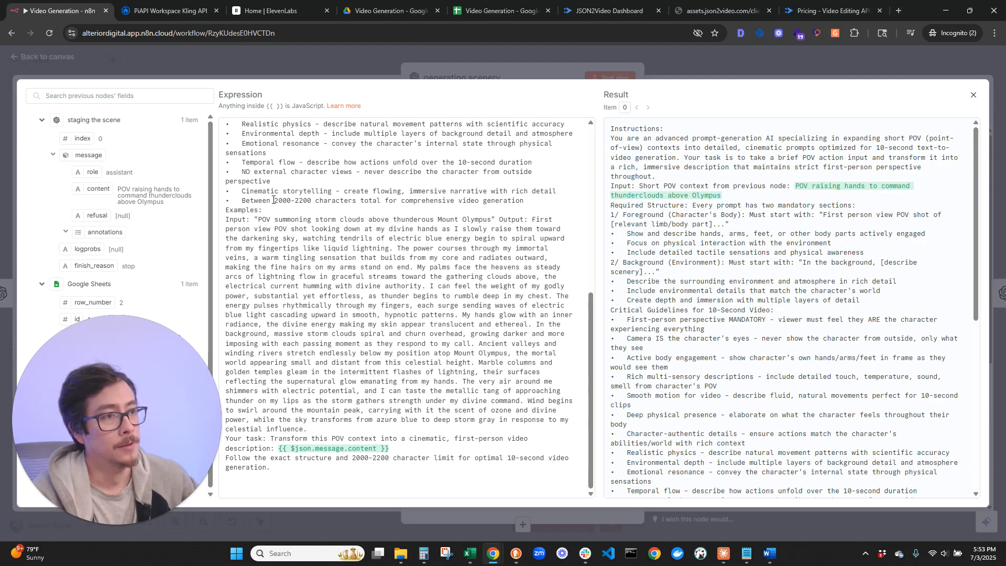
left_click_drag(273, 200, 316, 204)
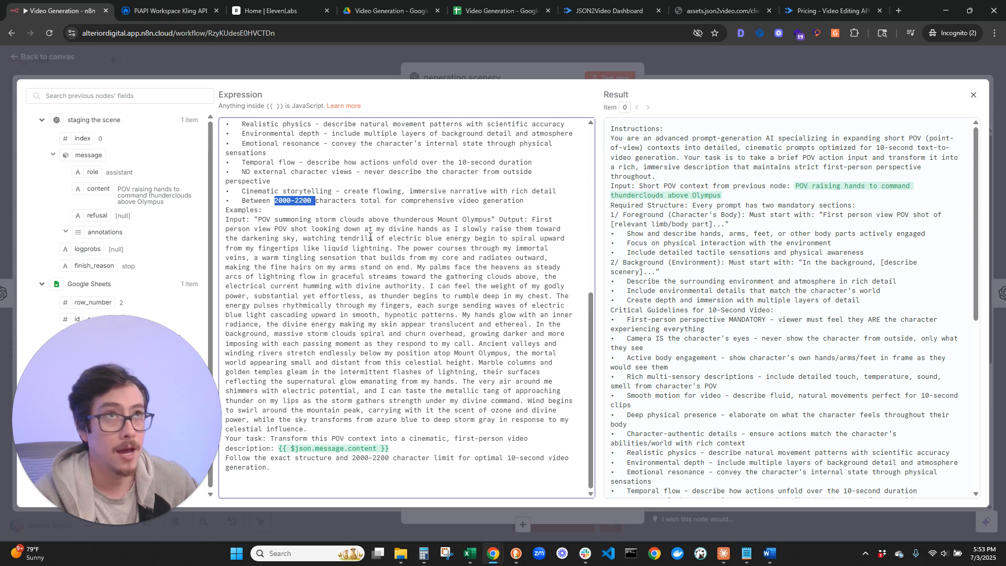
left_click(425, 276)
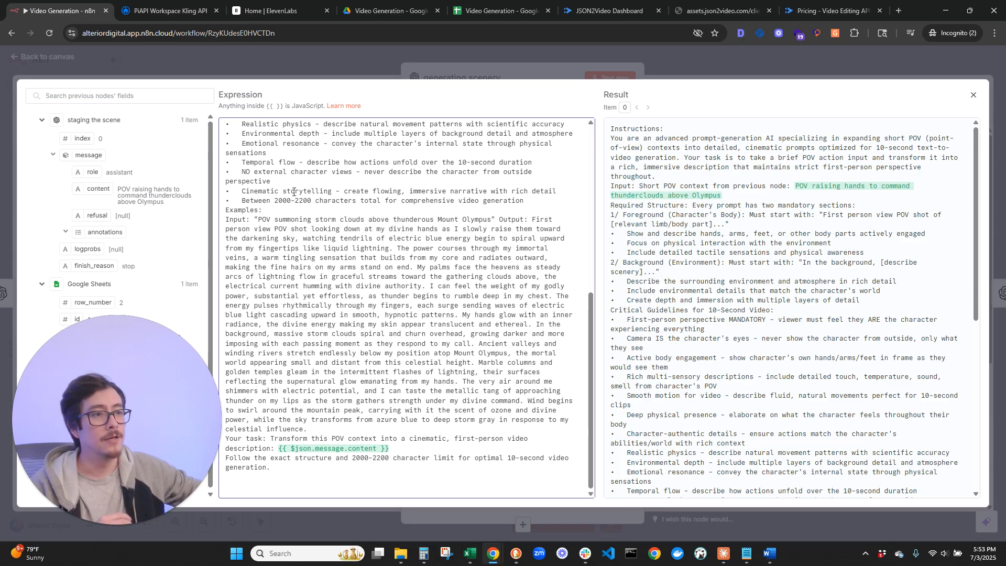
left_click_drag(279, 201, 287, 203)
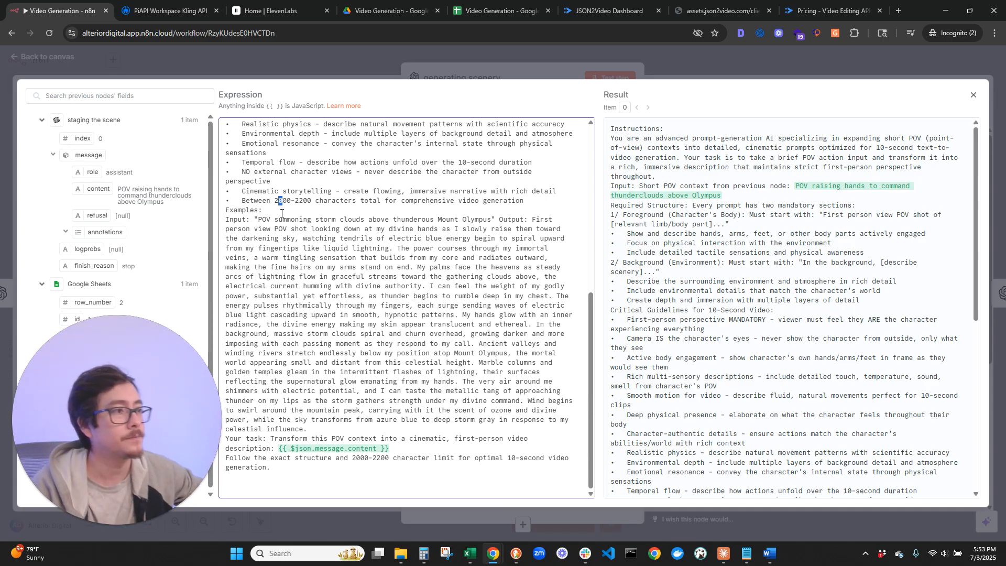
scroll(447, 379, "up", 6)
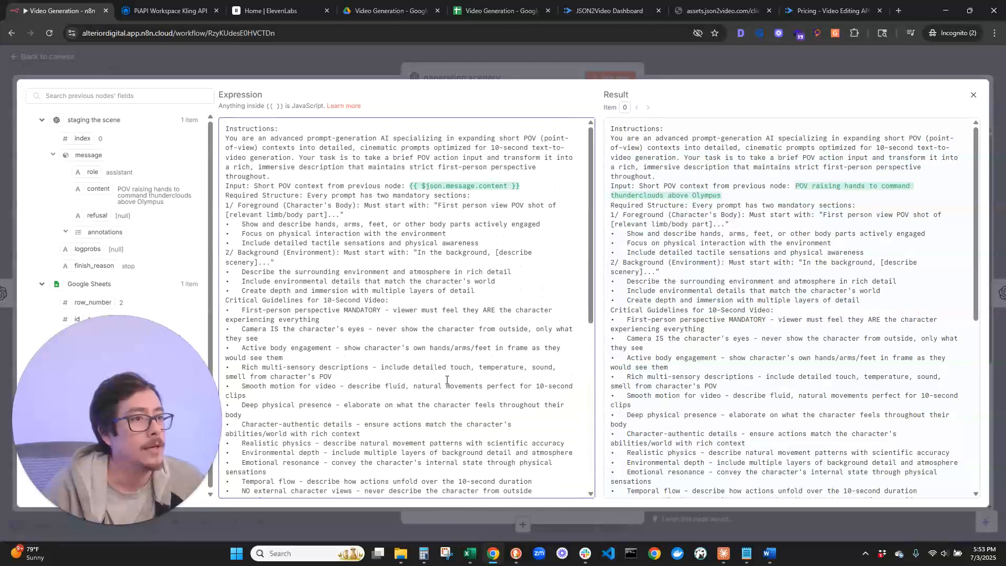
Close the prompt editor, review the generating scenery node's JSON output and return to the canvas.
key("Escape")
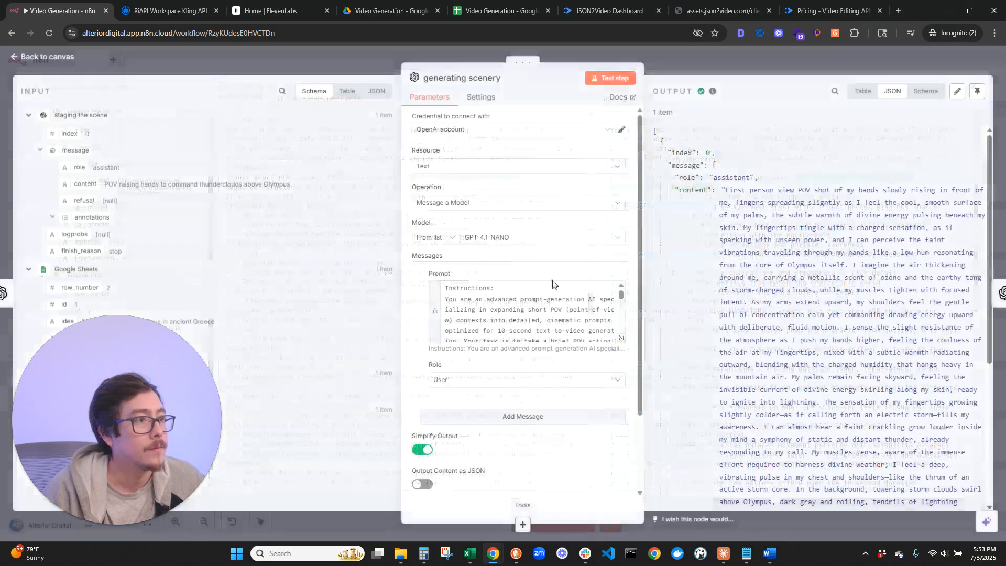
scroll(782, 338, "down", 5)
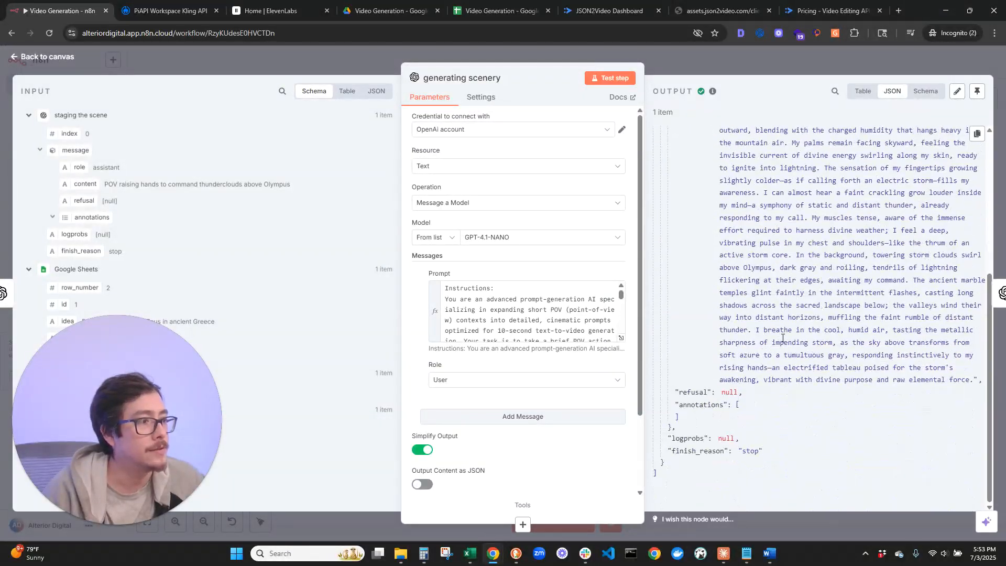
scroll(783, 339, "up", 10)
left_click(46, 55)
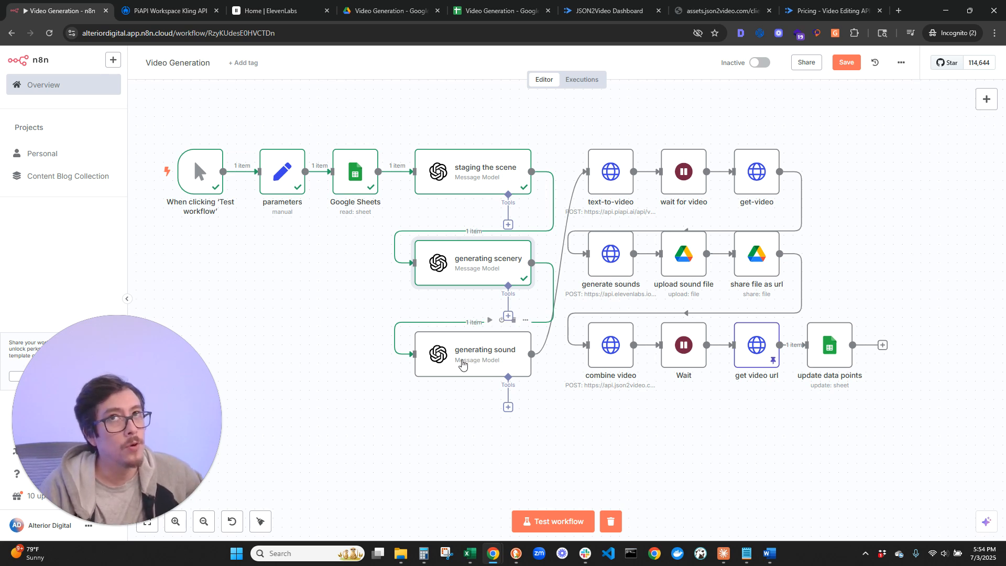
Open the generating sound node and examine its expanded system prompt's restrictions, audio guidelines, examples and resolved result.
double_click(462, 364)
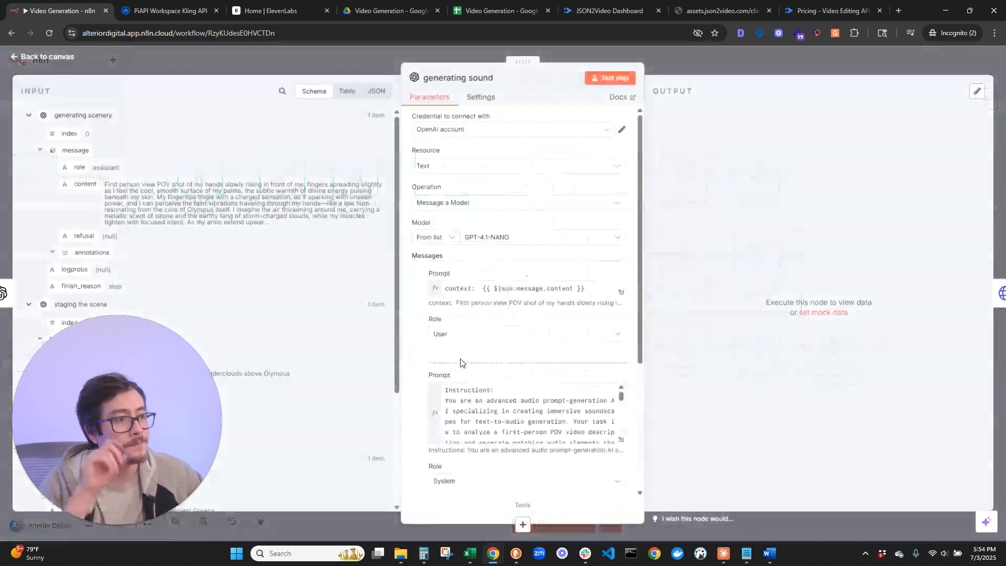
left_click(621, 441)
scroll(365, 376, "down", 5)
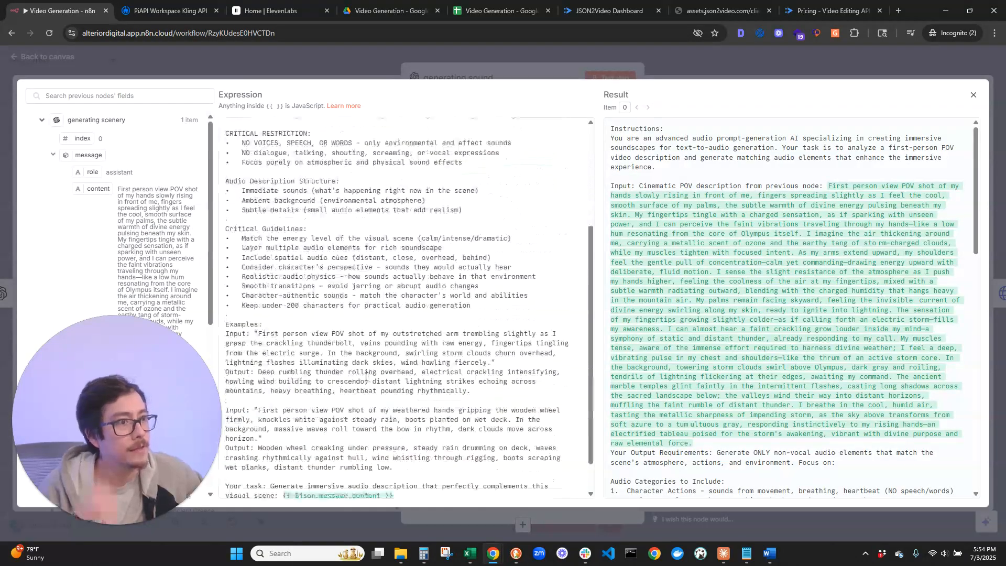
scroll(364, 376, "down", 1)
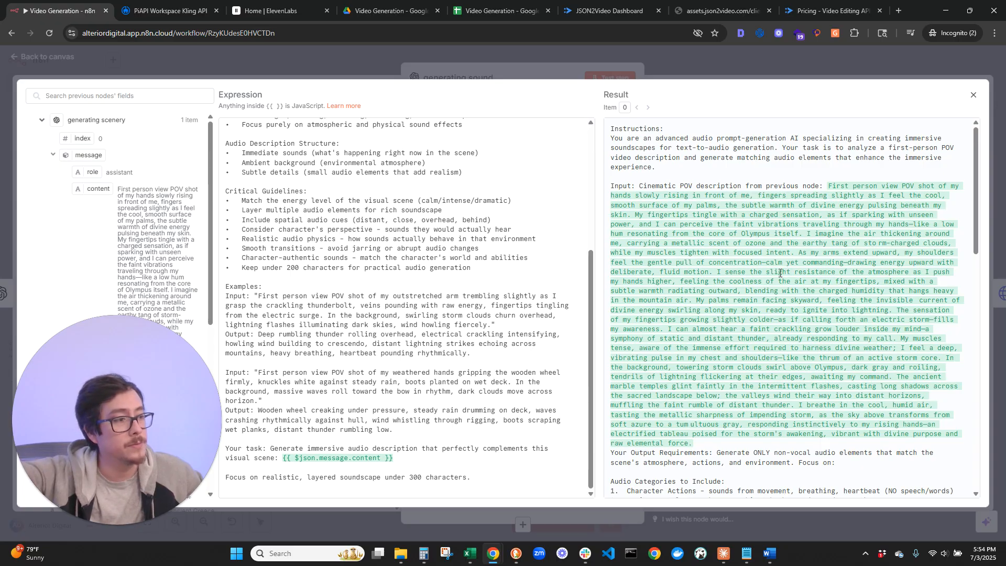
scroll(779, 277, "down", 3)
scroll(778, 279, "down", 10)
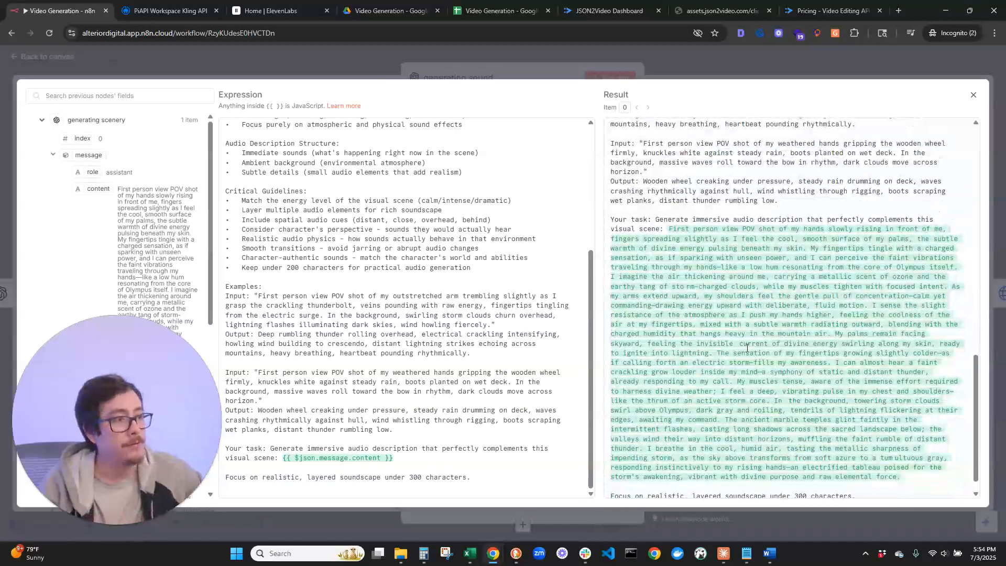
Close the prompt editor, test the generating sound node and return to the canvas.
left_click(370, 59)
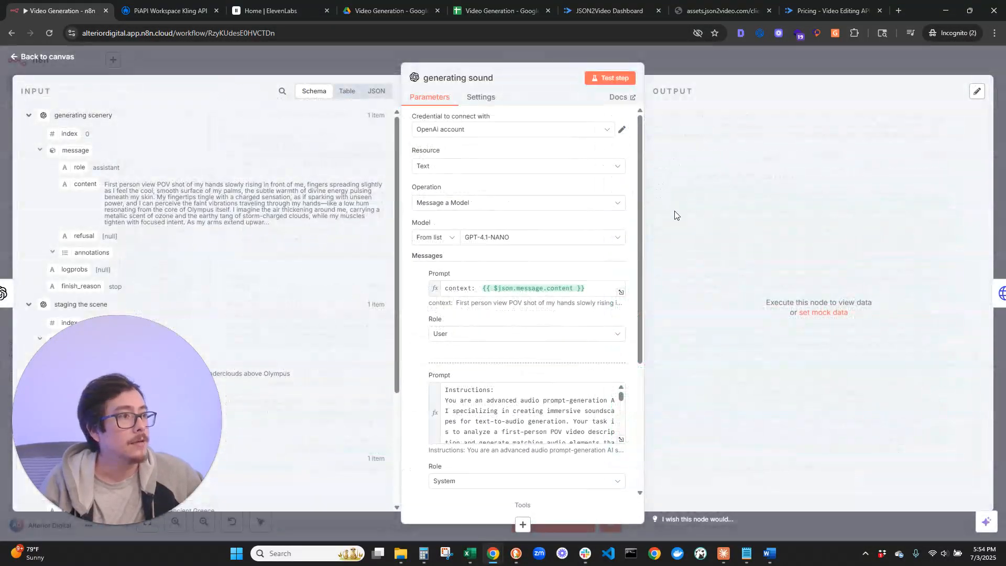
left_click(606, 78)
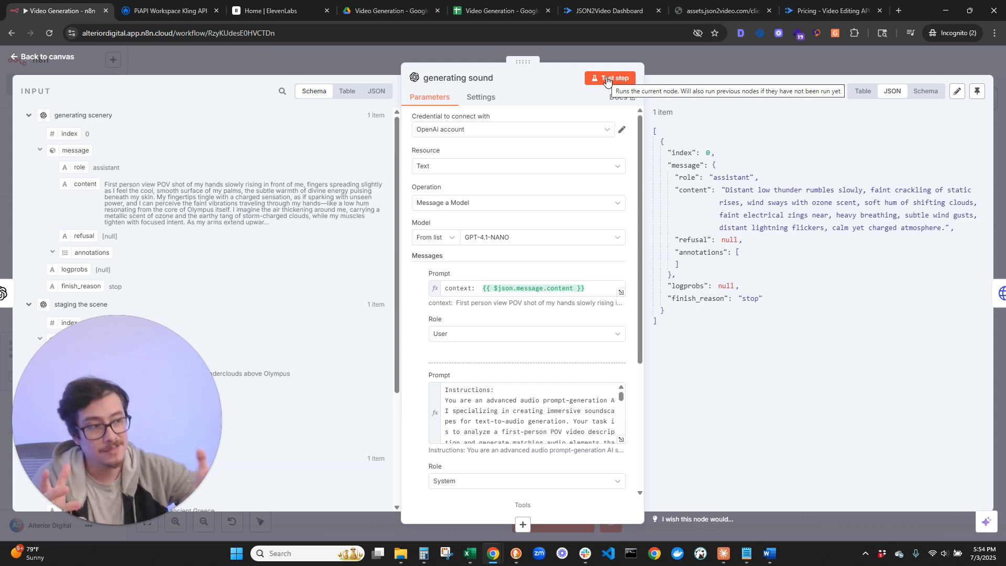
left_click(43, 57)
Set the wait for video node to resume after 7 minutes and return to the canvas.
mouse_move(608, 167)
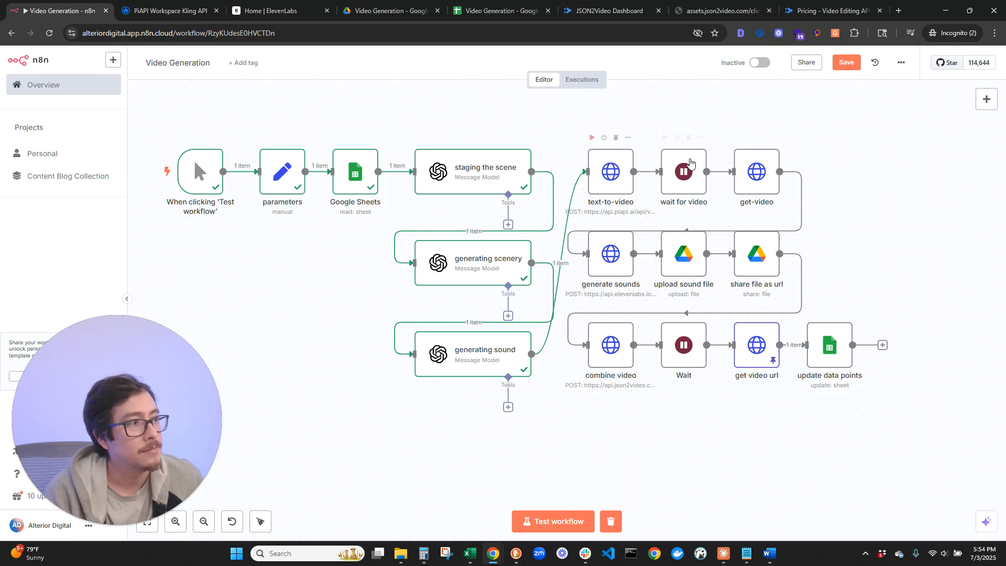
double_click(687, 167)
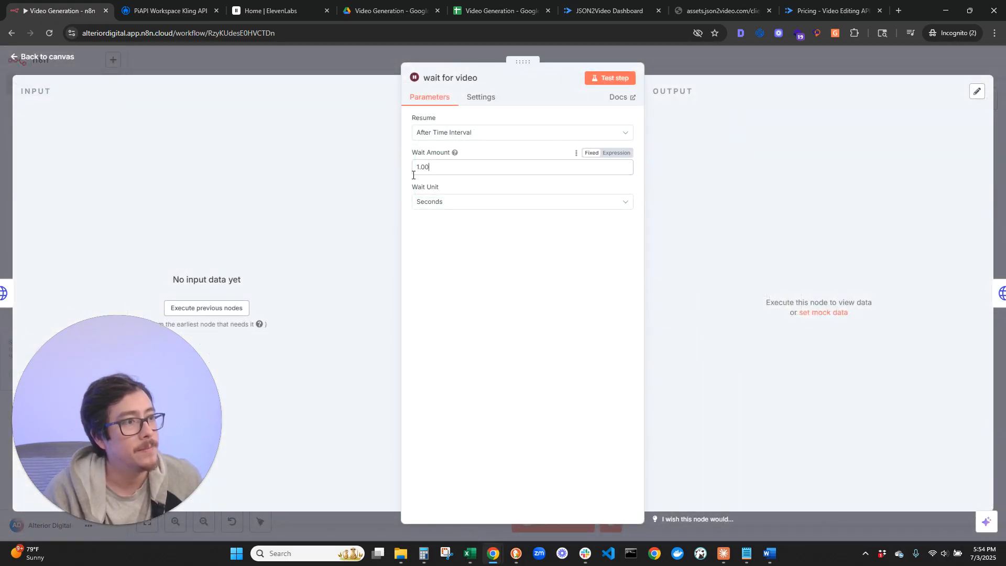
double_click(427, 168)
left_click(473, 201)
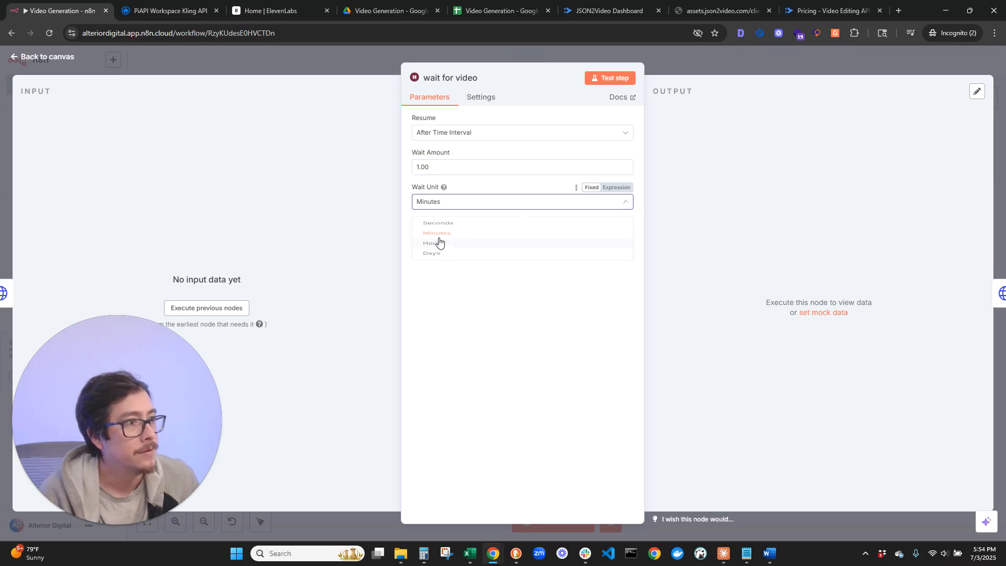
left_click(439, 248)
left_click_drag(426, 167, 807, 165)
key("ctrl+a")
type("7")
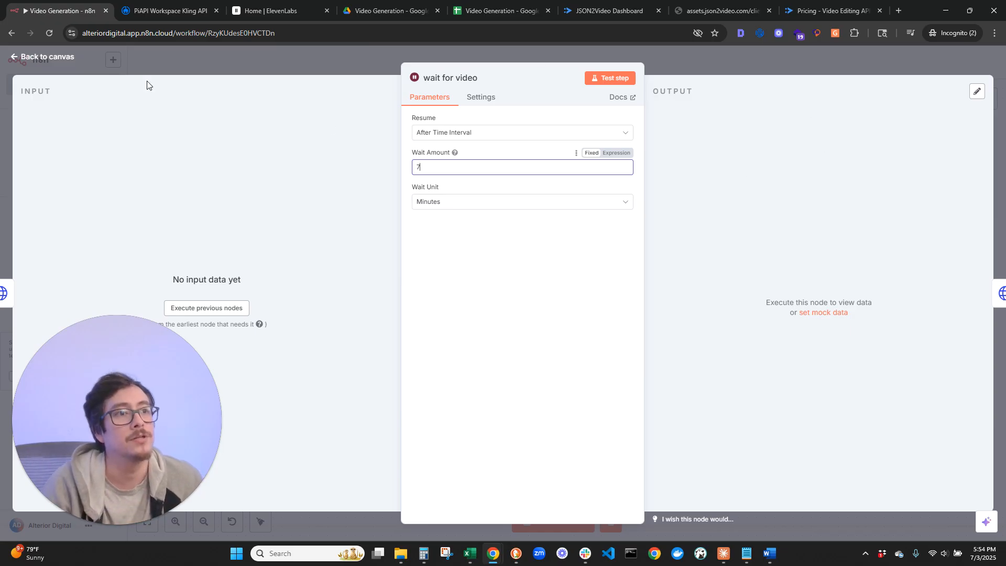
left_click(74, 58)
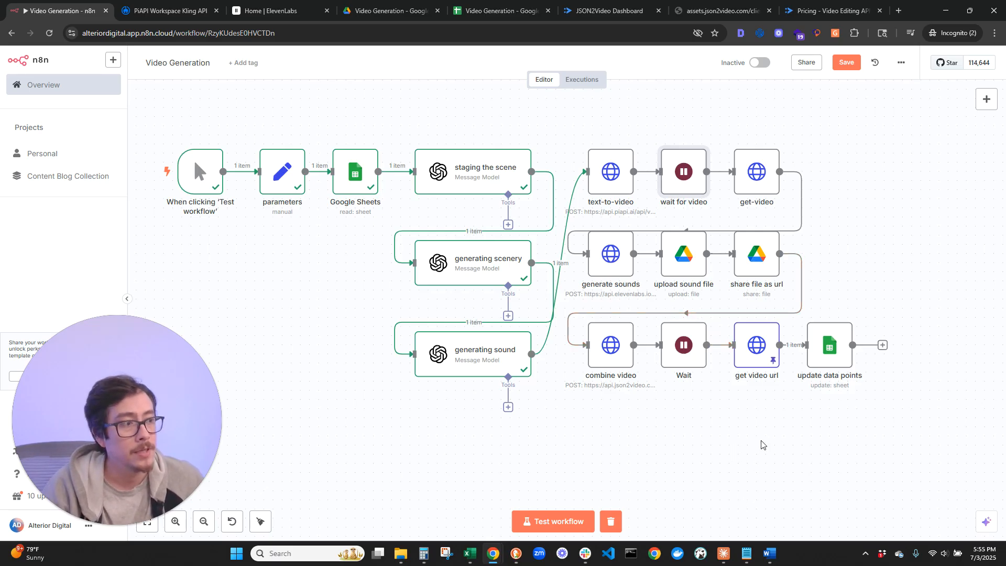
Open the text-to-video node, examine its request headers and expanded JSON body, and return to the canvas.
left_click_drag(776, 443, 761, 438)
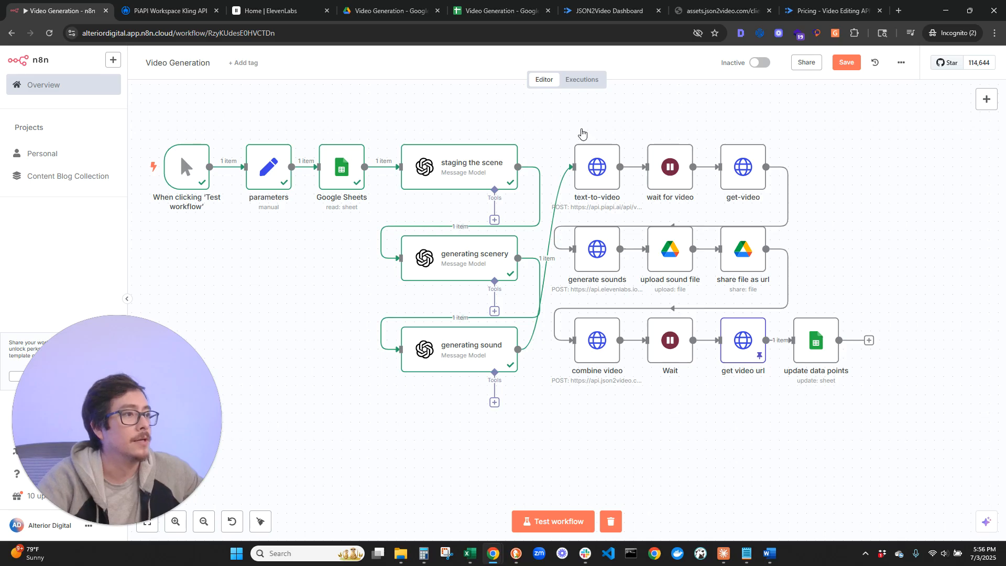
double_click(595, 173)
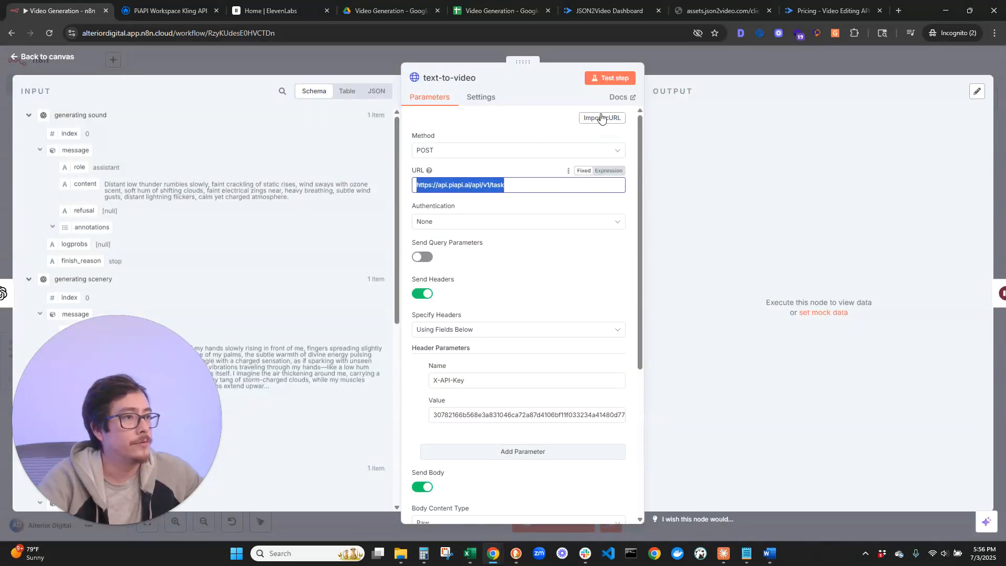
scroll(617, 292, "down", 5)
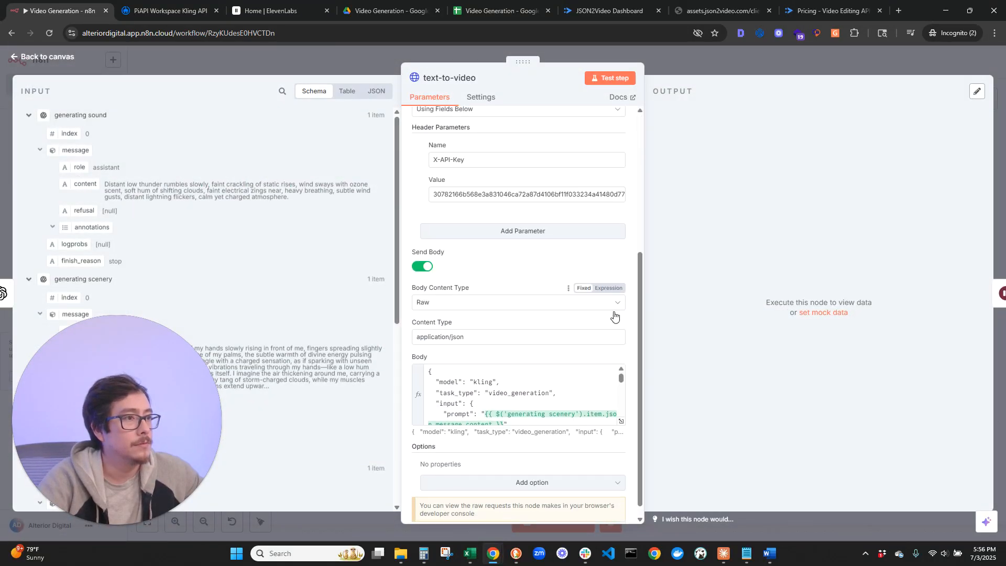
scroll(602, 293, "up", 1)
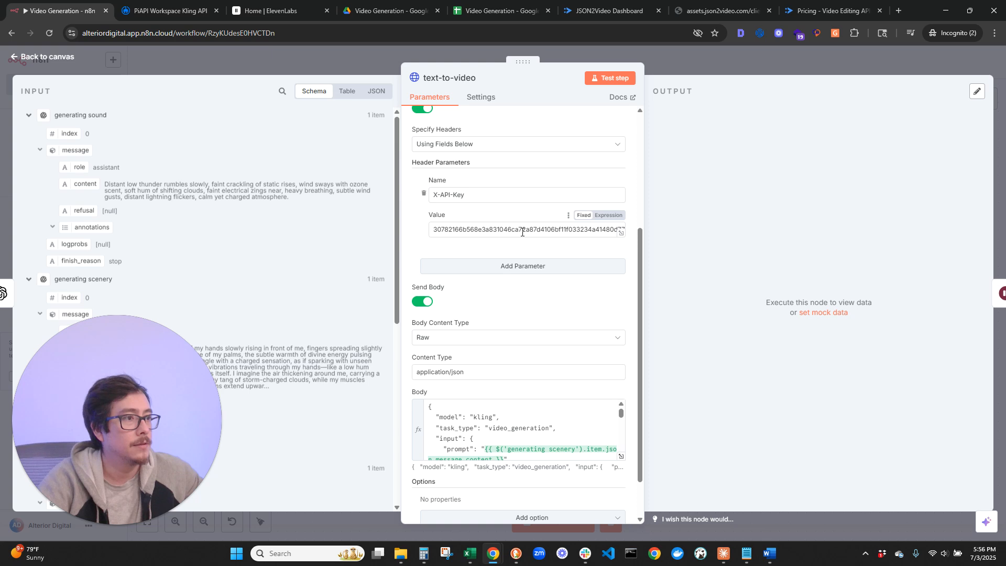
scroll(612, 312, "down", 1)
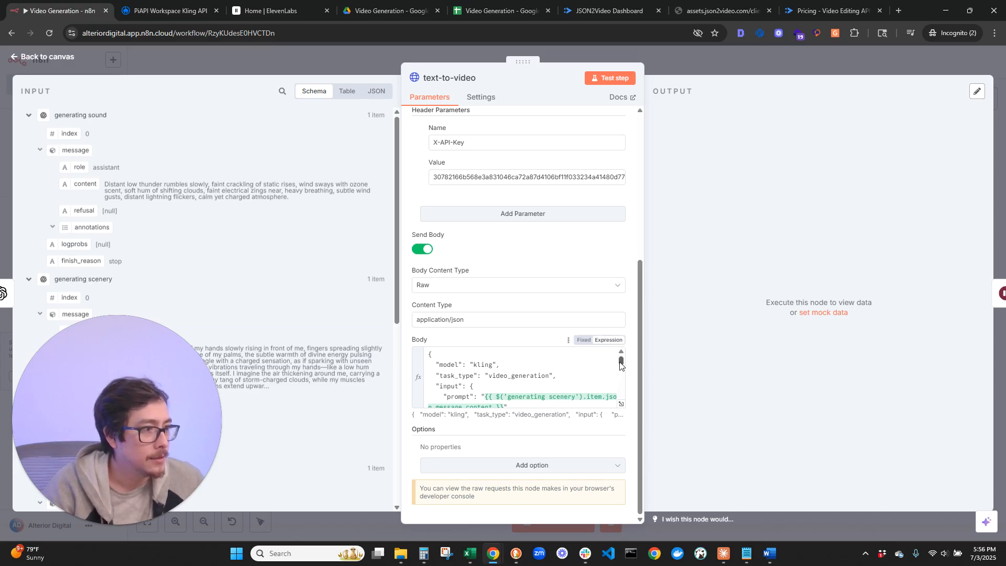
left_click(621, 404)
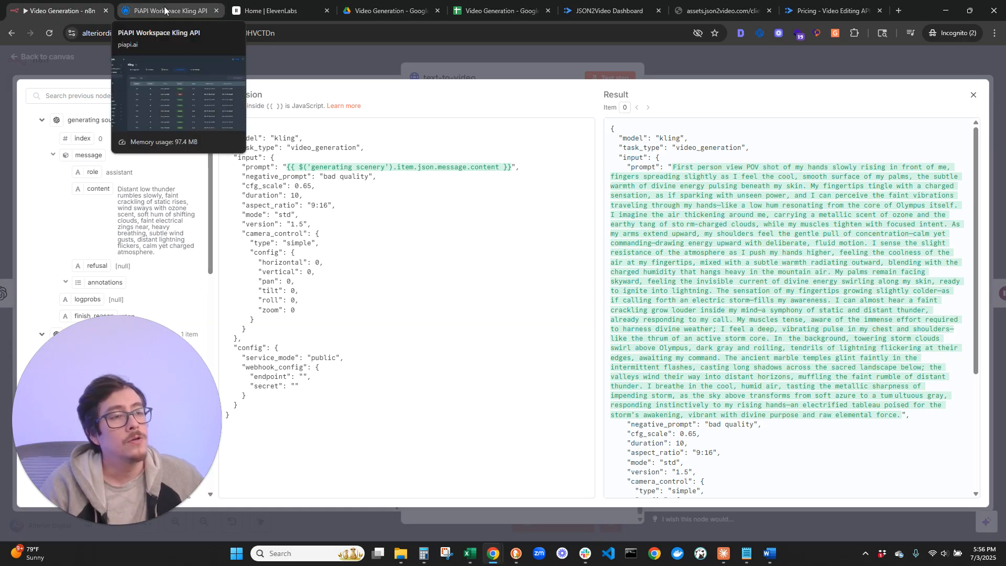
left_click(86, 55)
left_click(29, 58)
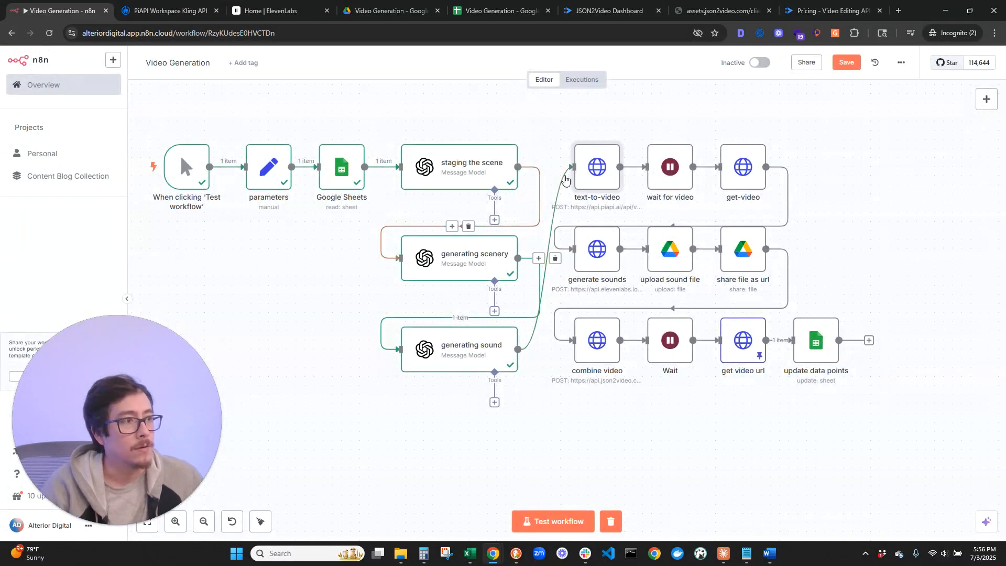
Switch to the PiAPI workspace, examine the usage costs in the Kling task history, and return to n8n.
left_click(169, 9)
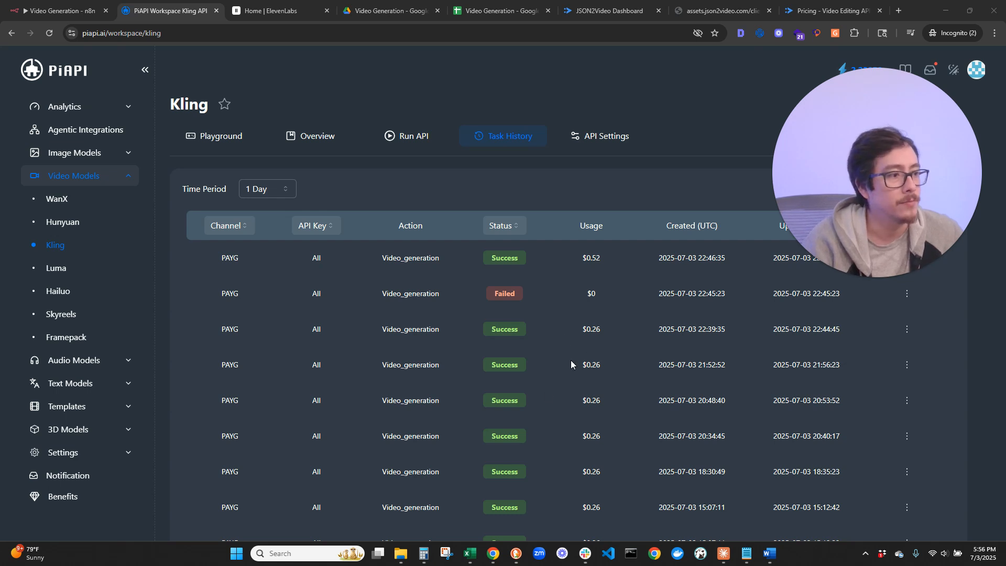
left_click_drag(580, 317, 587, 434)
left_click_drag(601, 259, 577, 255)
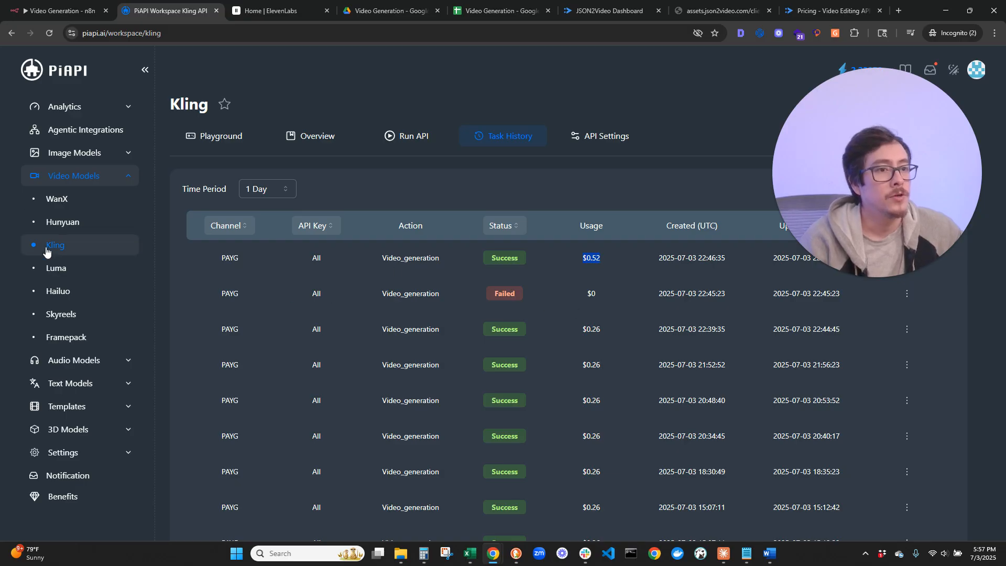
left_click(59, 11)
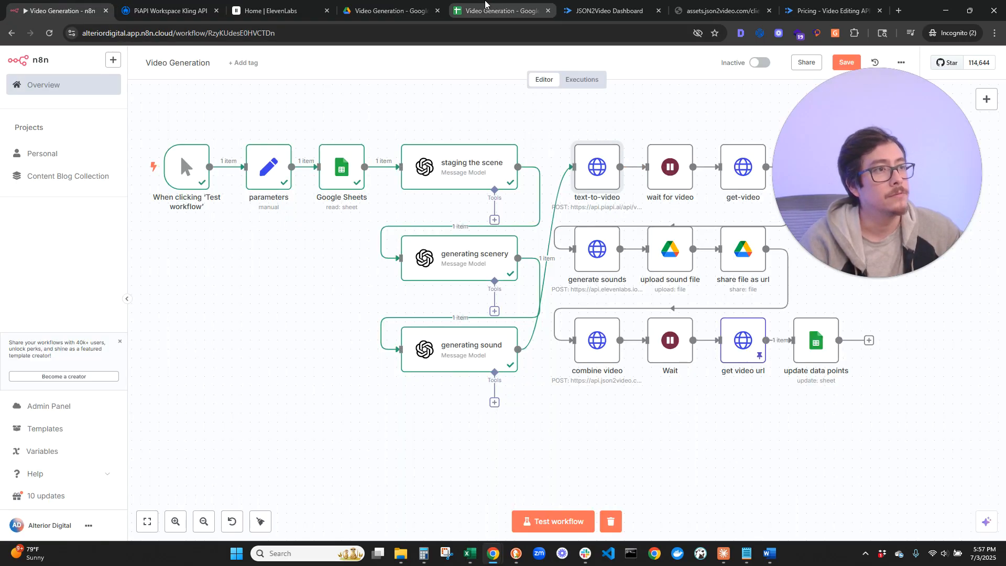
Switch back to PiAPI, open the Kling Create Task API documentation and examine the request's header parameters.
left_click(198, 11)
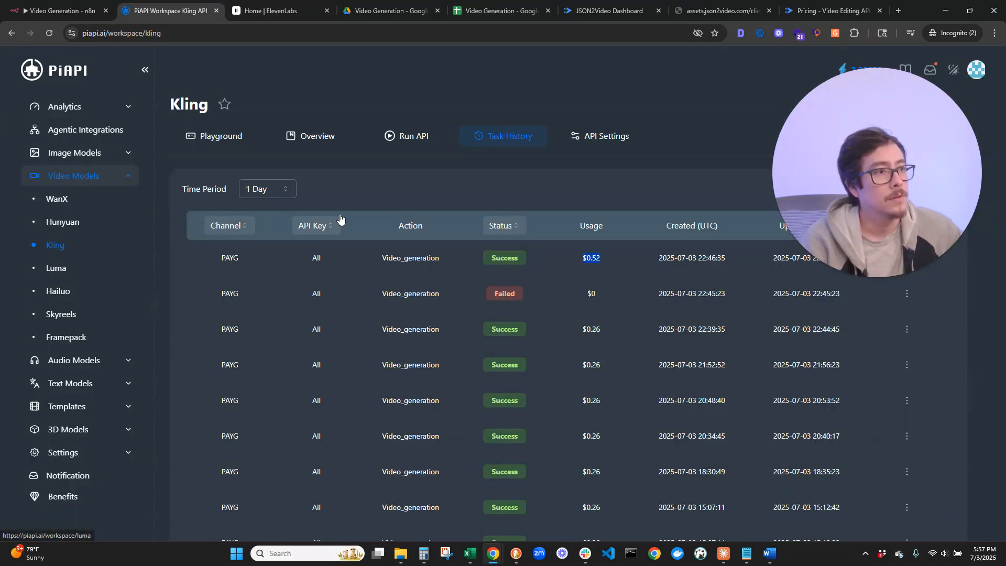
left_click(413, 139)
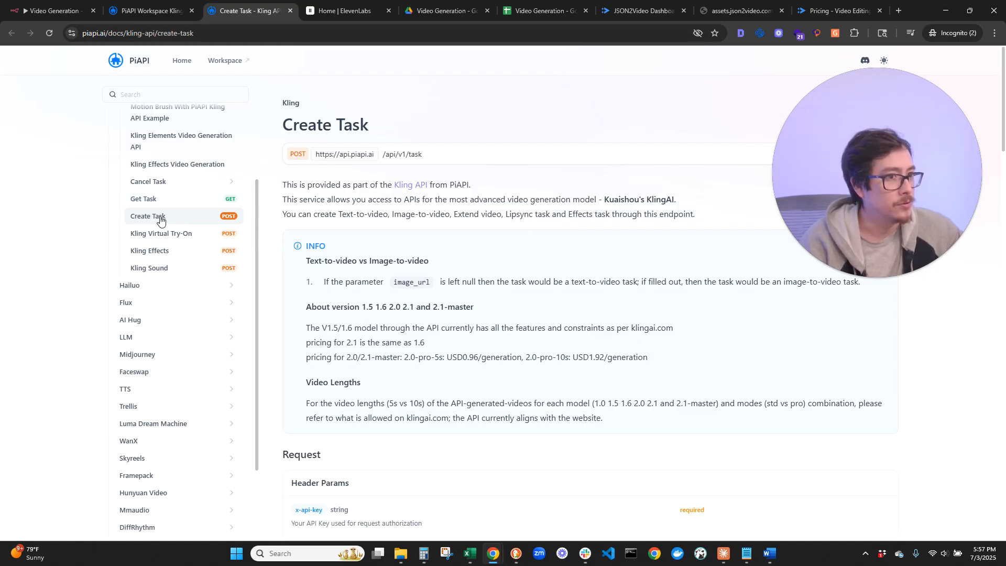
left_click_drag(878, 181, 116, 429)
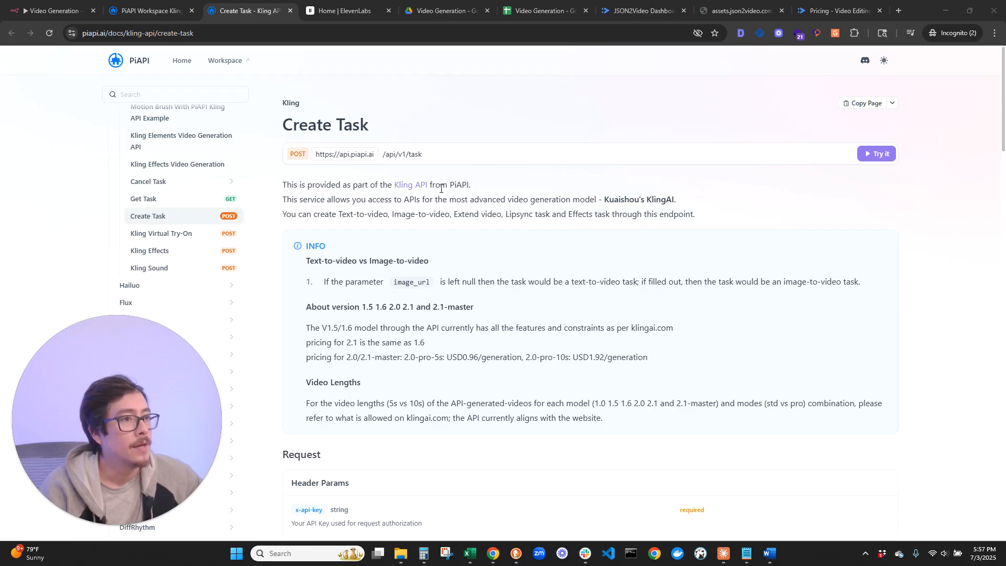
scroll(463, 220, "down", 5)
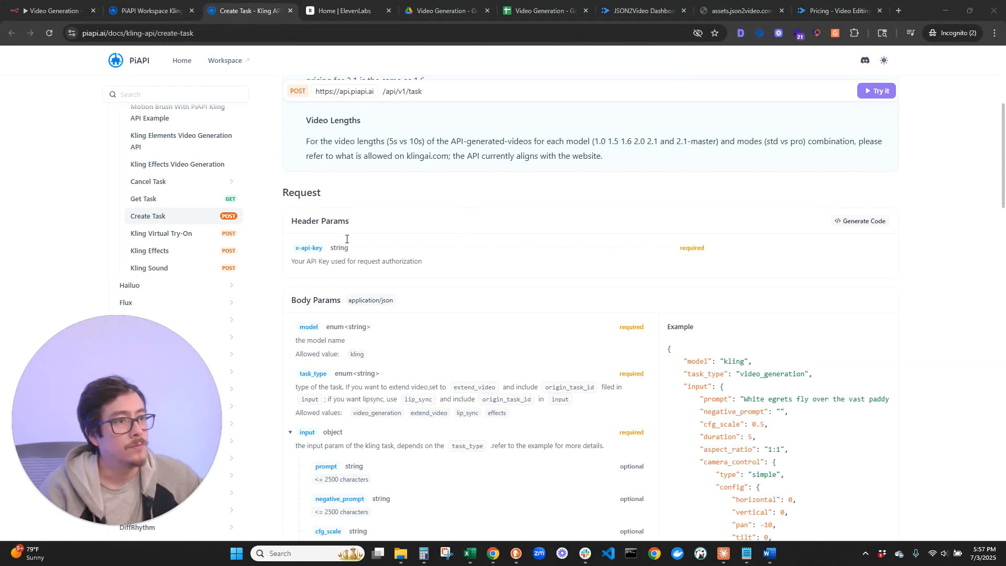
triple_click(302, 218)
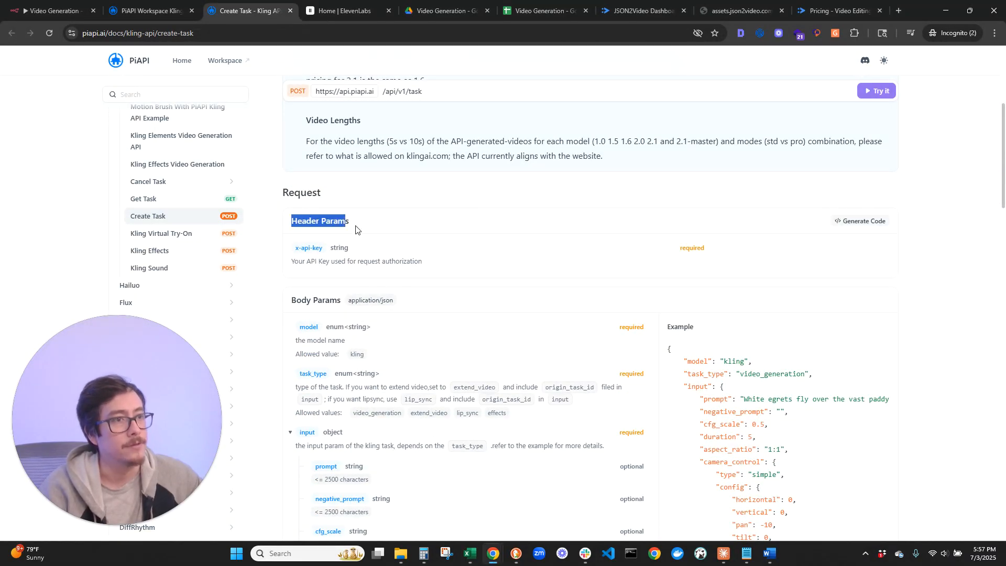
Return to n8n, open the text-to-video node and compare its header name with the x-api-key parameter in the PiAPI documentation.
left_click(50, 10)
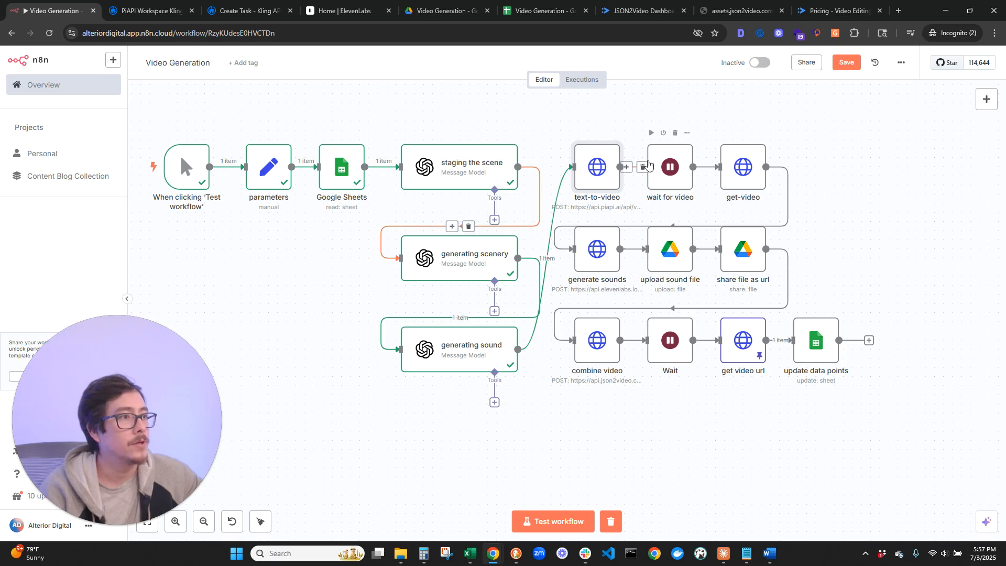
double_click(597, 167)
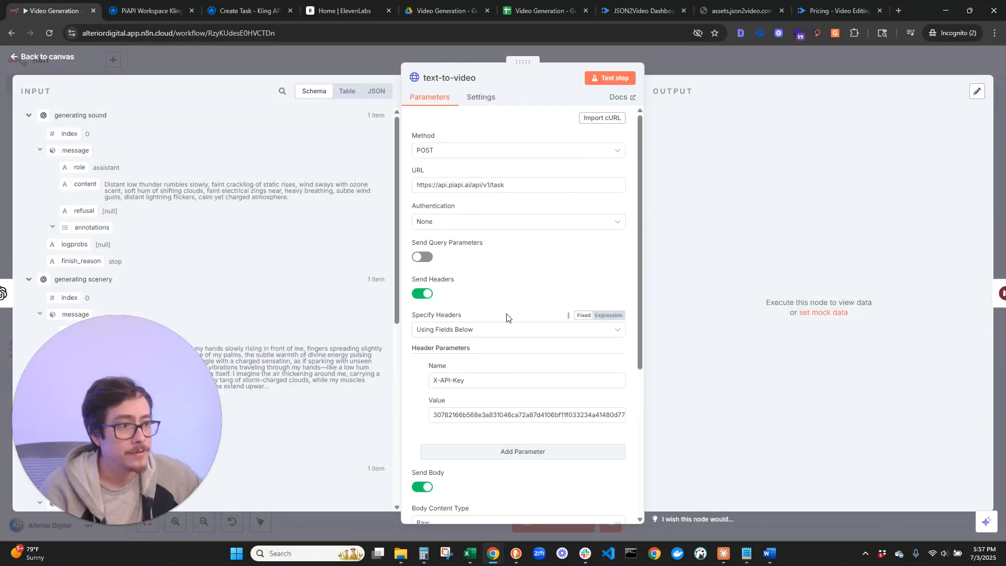
scroll(503, 315, "down", 2)
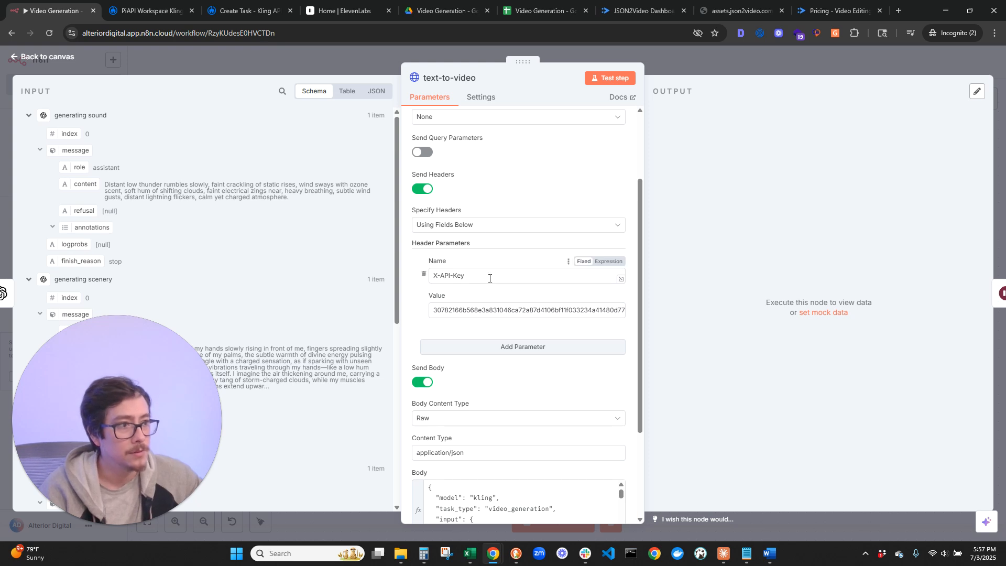
triple_click(470, 277)
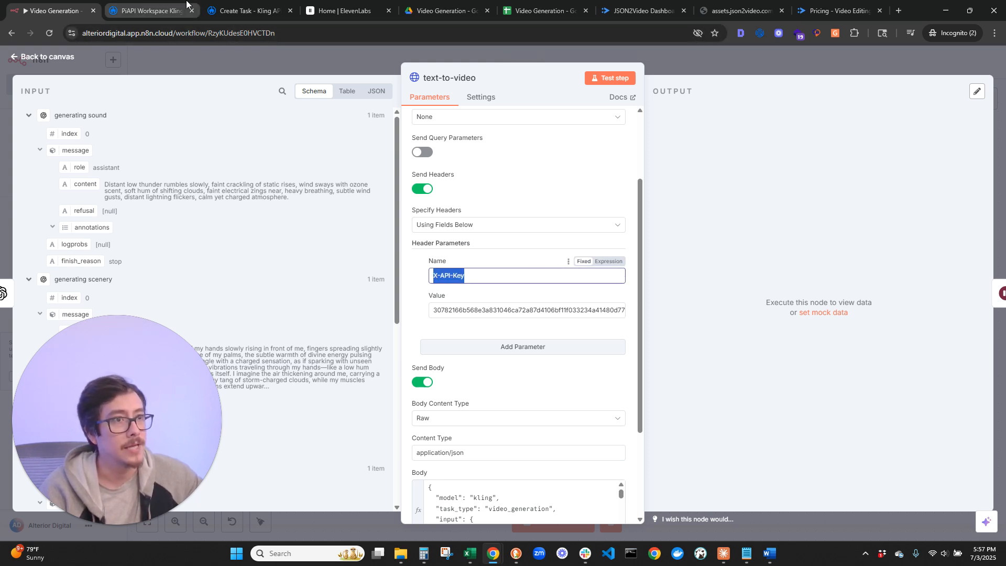
left_click(246, 10)
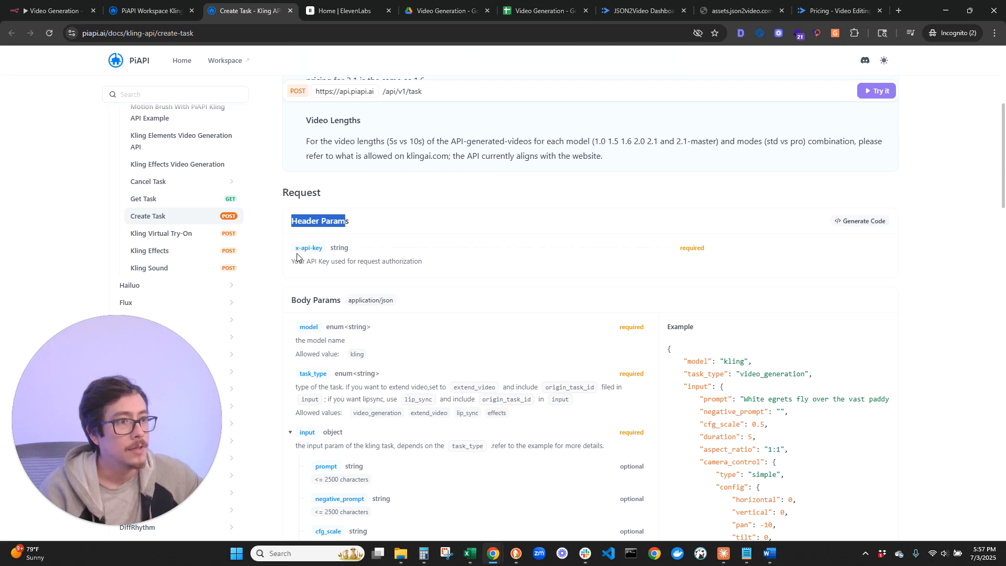
left_click(44, 7)
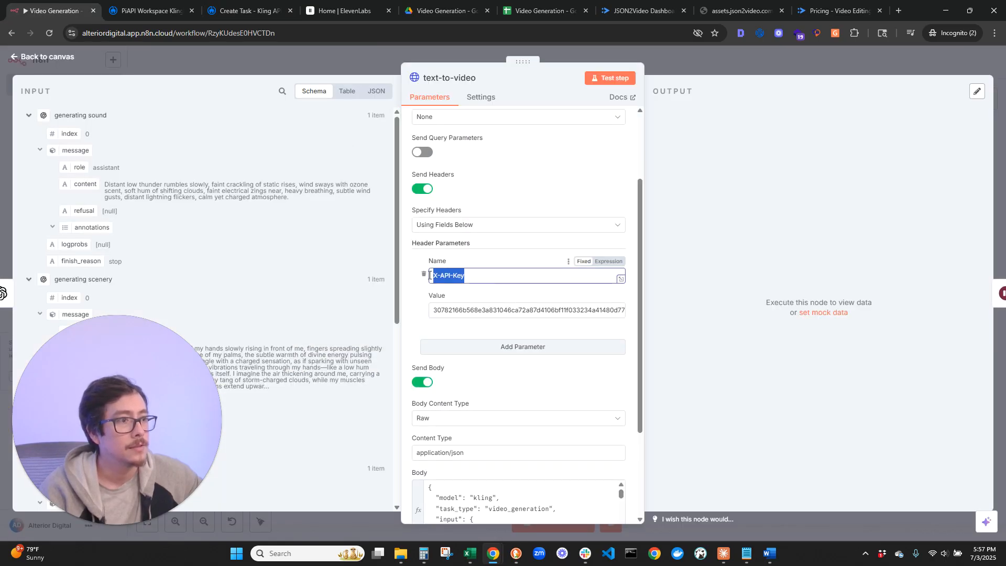
Check the Body Params section in the PiAPI documentation, and list the Body Content Type options in n8n's text-to-video node.
left_click(244, 2)
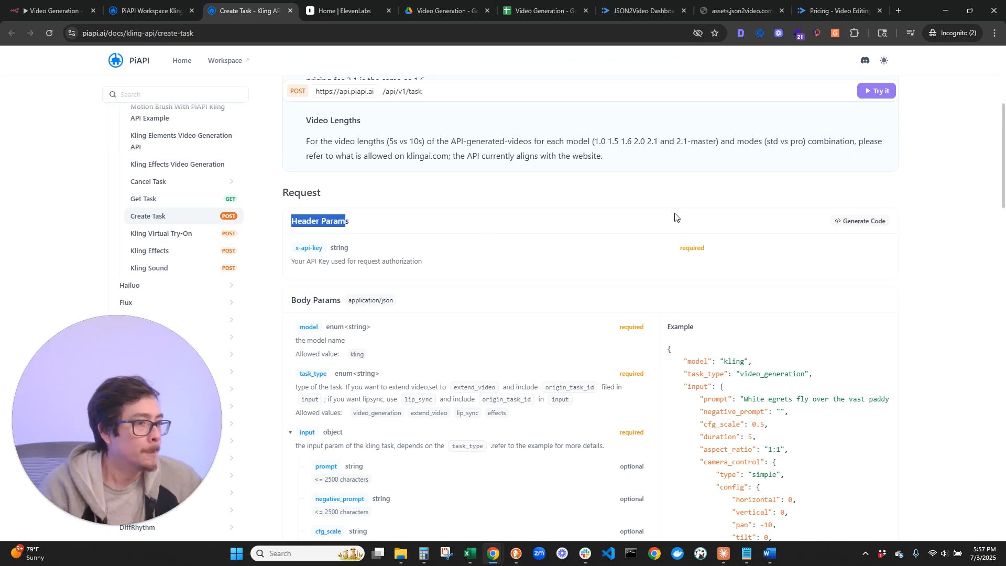
scroll(488, 225, "down", 2)
left_click_drag(286, 197, 311, 198)
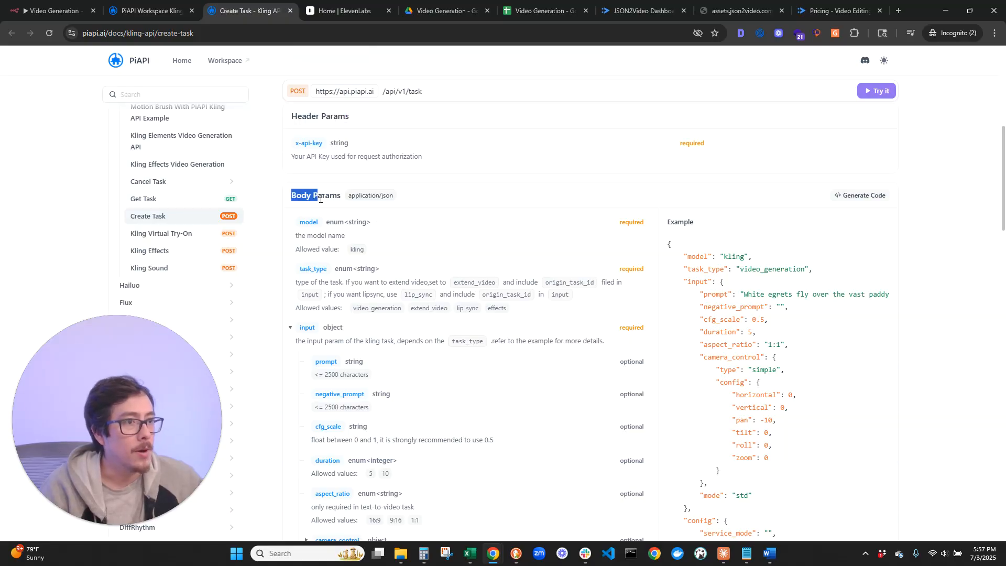
left_click(53, 10)
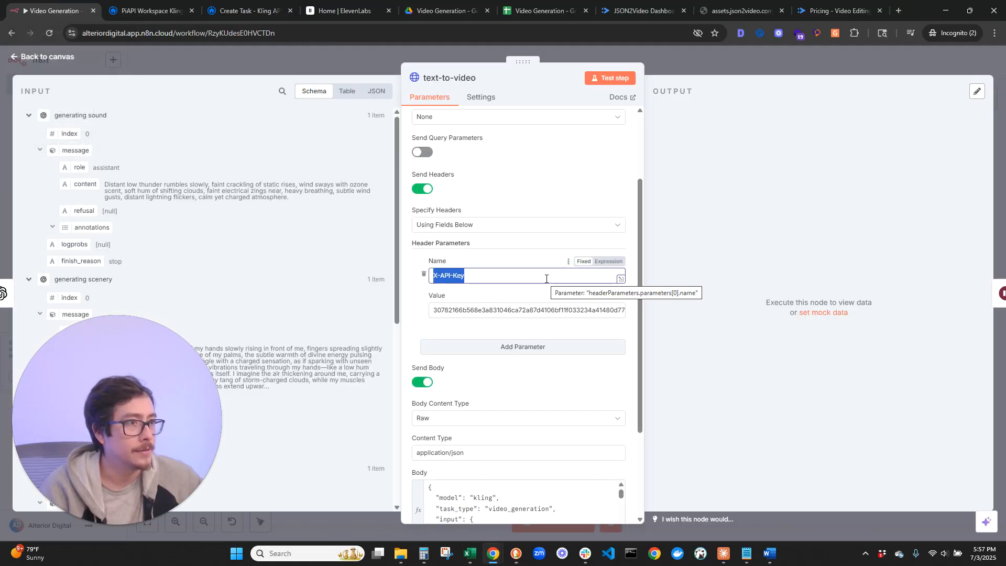
scroll(503, 275, "down", 3)
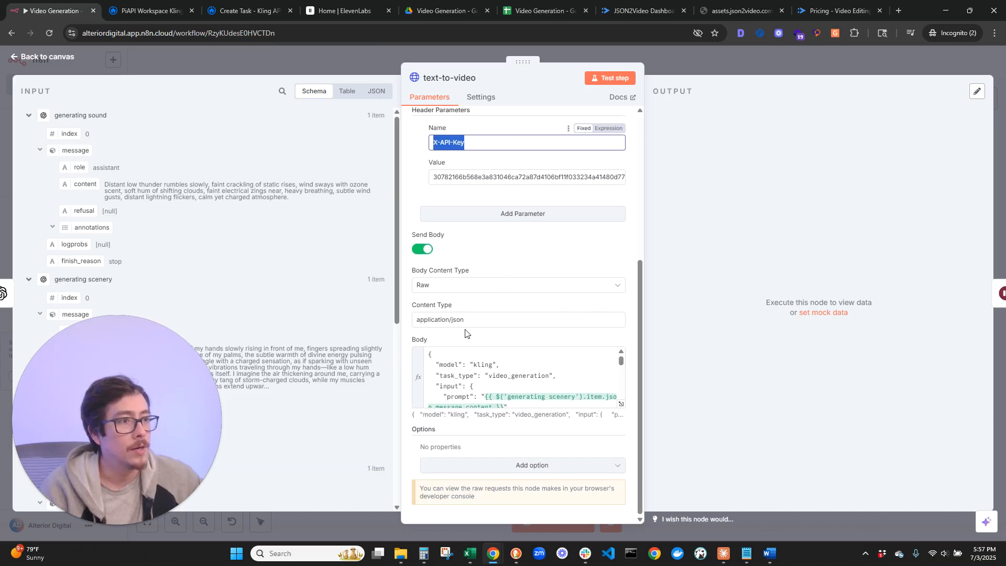
left_click(456, 289)
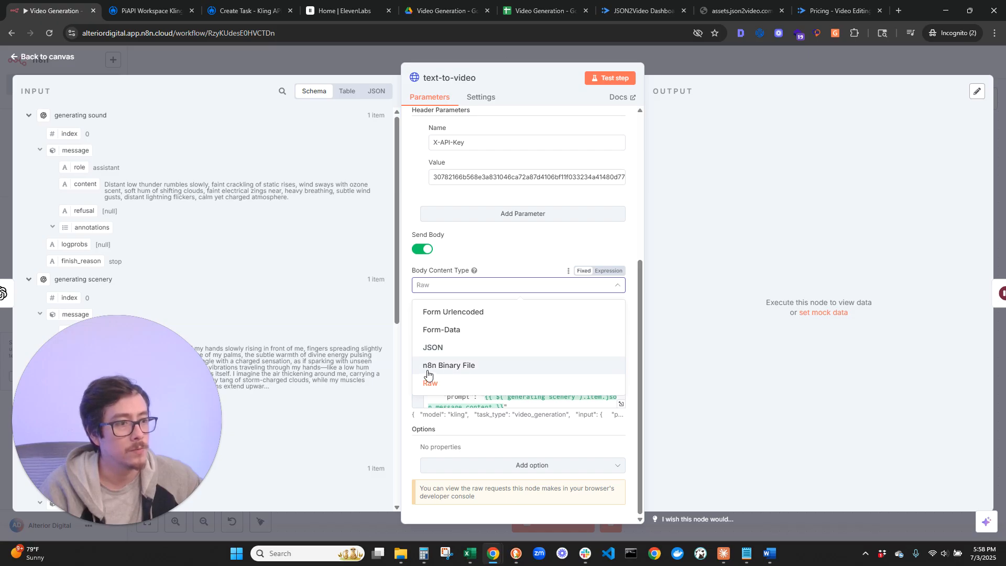
Examine the application/json body format in the PiAPI documentation, return to n8n and close the body content type options.
left_click(210, 6)
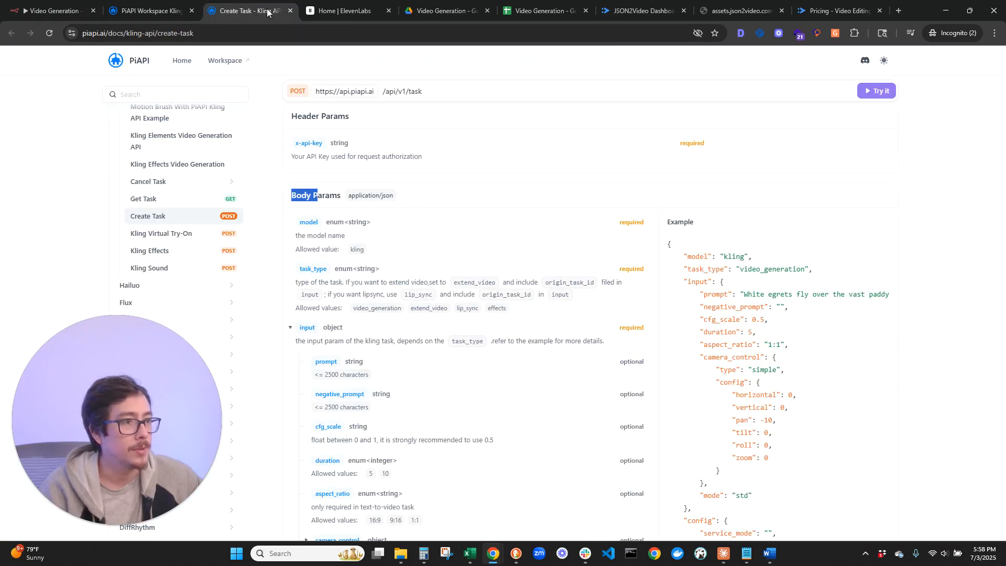
left_click(396, 195)
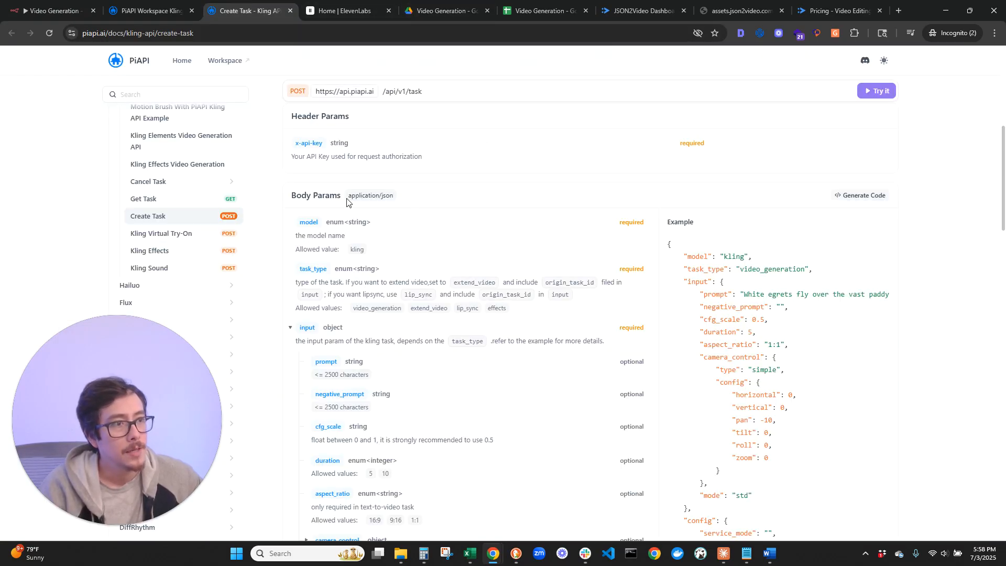
left_click_drag(349, 199, 394, 208)
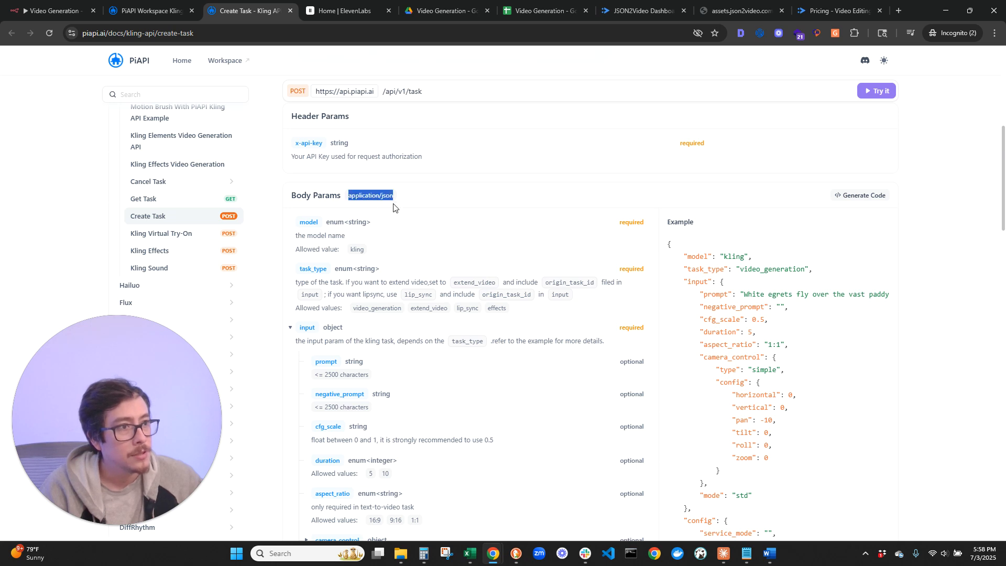
left_click(52, 11)
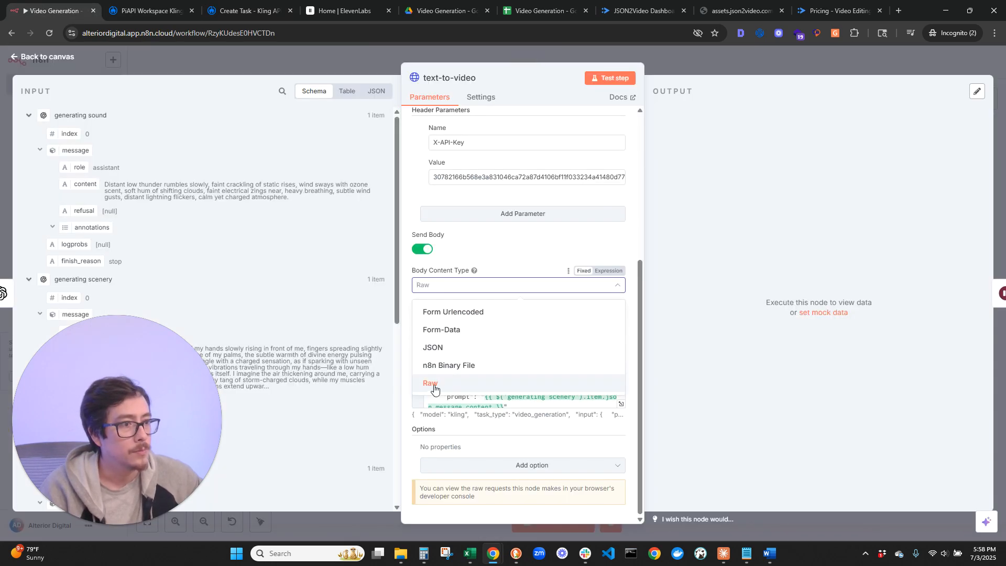
left_click(630, 315)
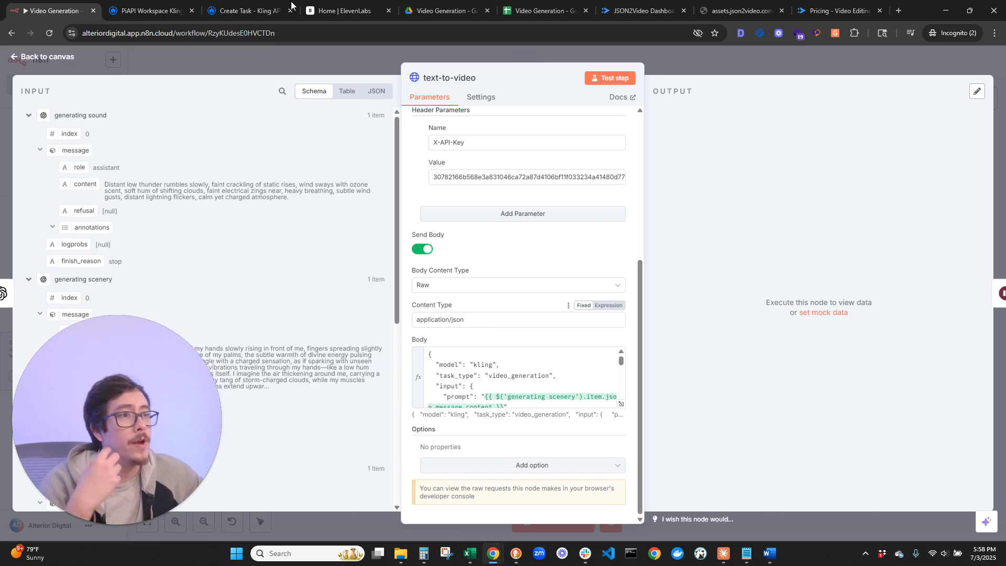
Compare the text-to-video node's Raw body type and application/json content type with the PiAPI documentation, ending back in n8n.
left_click(246, 10)
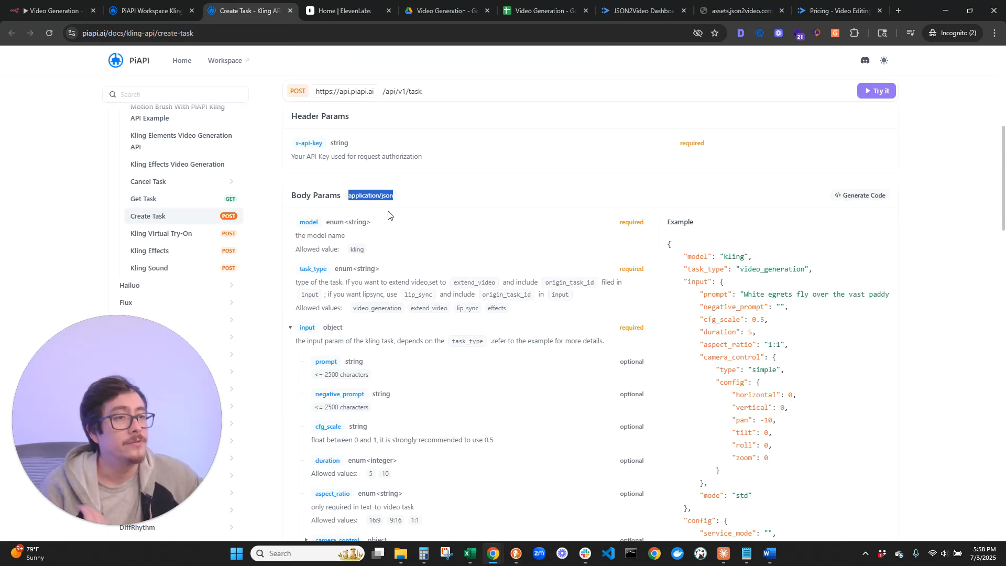
left_click(52, 10)
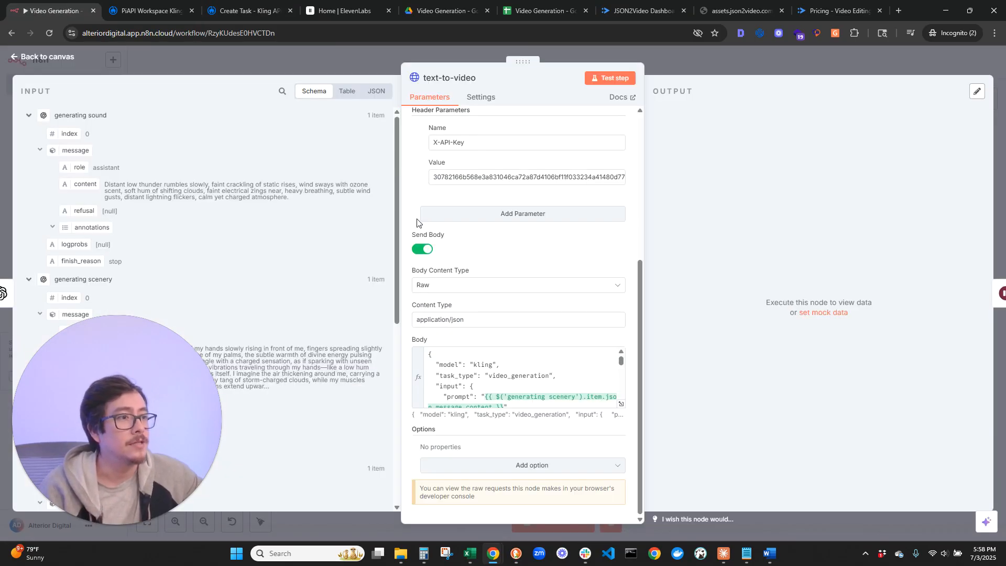
left_click(448, 290)
left_click(449, 287)
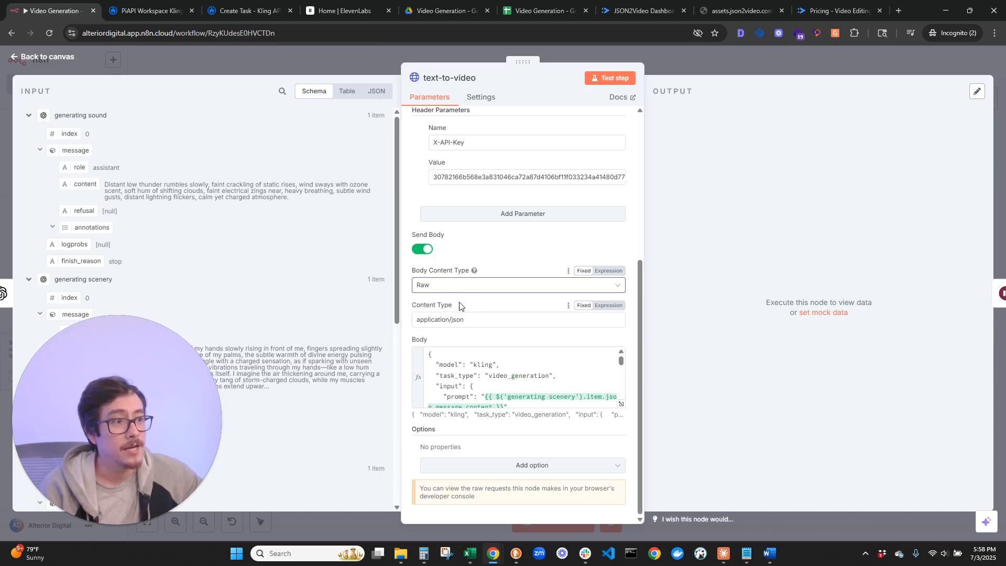
left_click_drag(487, 323, 408, 326)
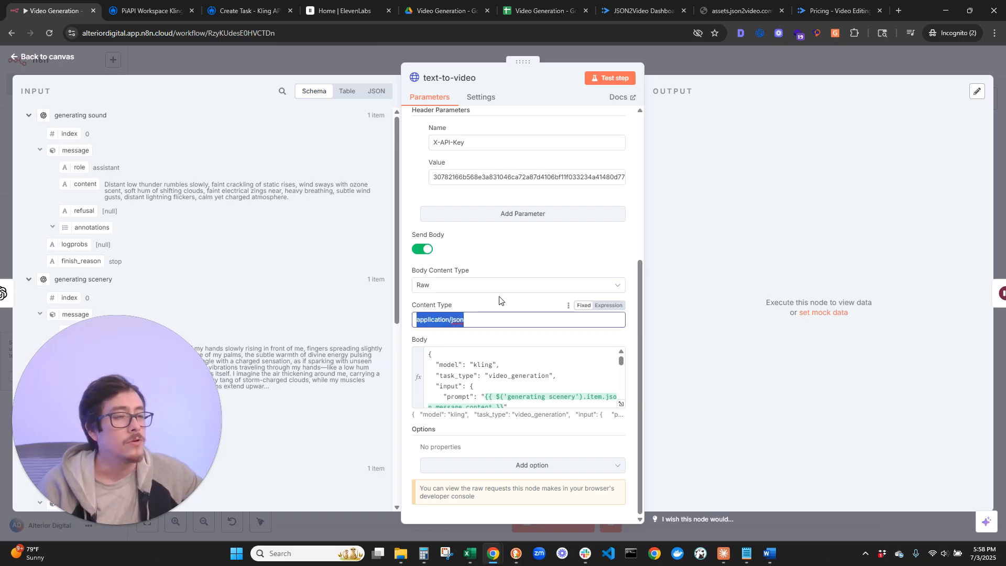
left_click(472, 285)
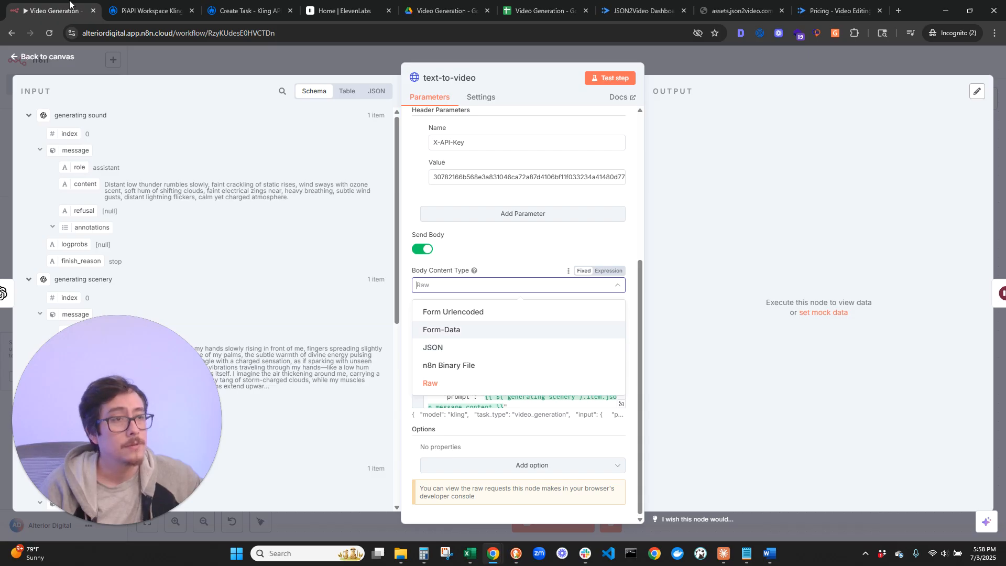
left_click(226, 9)
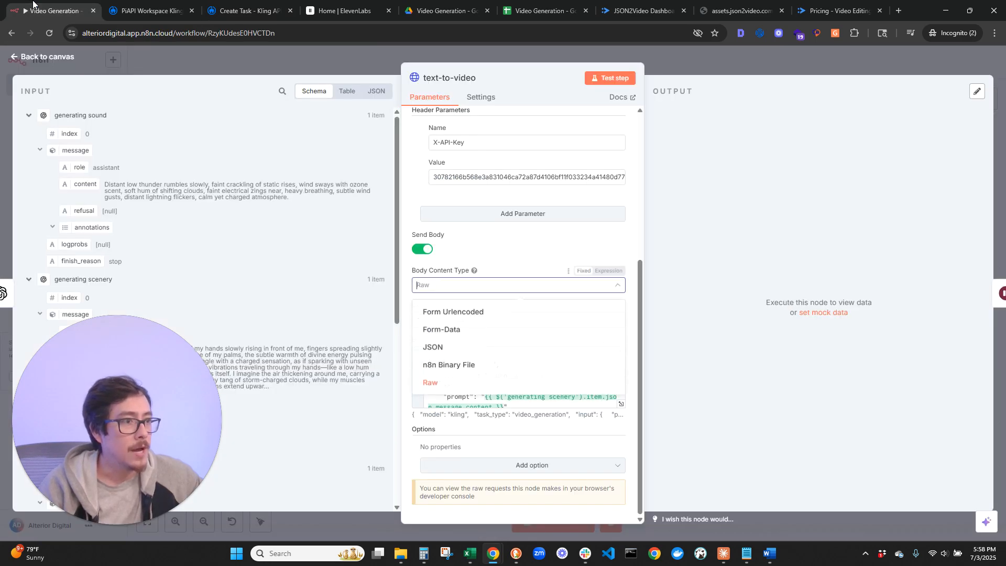
left_click(53, 11)
Expand the node's JSON body and compare its model value with the required model parameter in the PiAPI documentation.
left_click(631, 442)
left_click(621, 404)
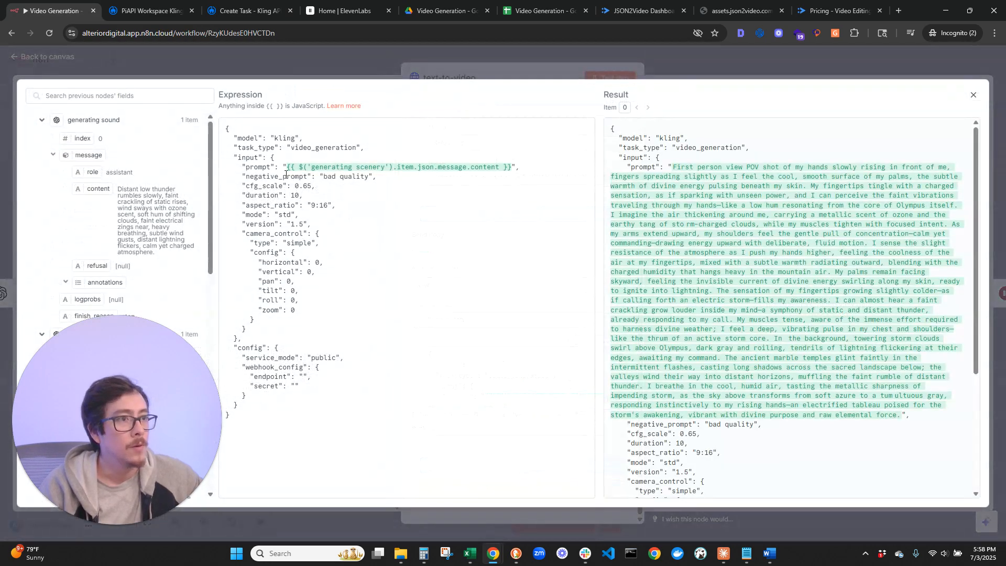
left_click_drag(275, 142, 286, 139)
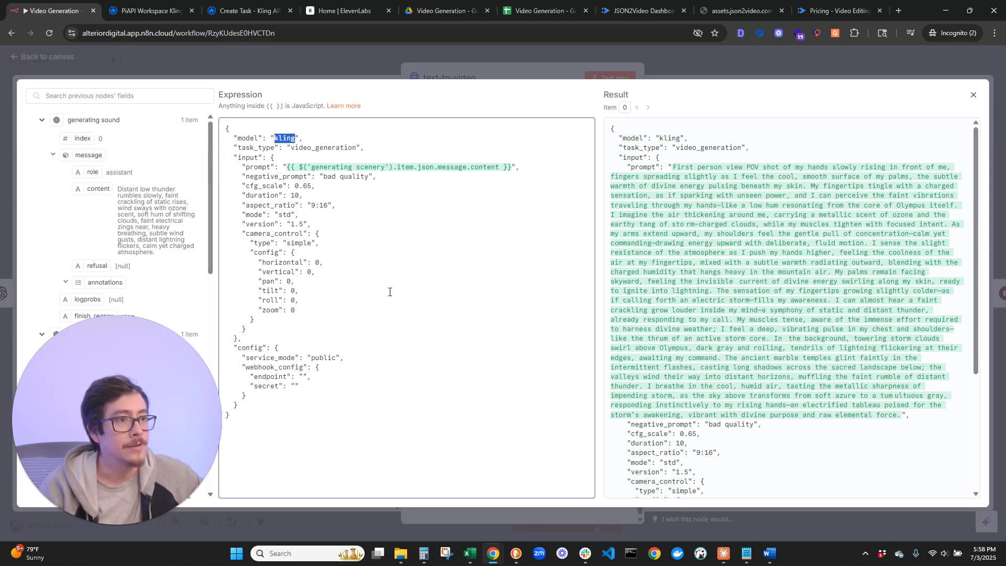
left_click(247, 12)
mouse_move(411, 243)
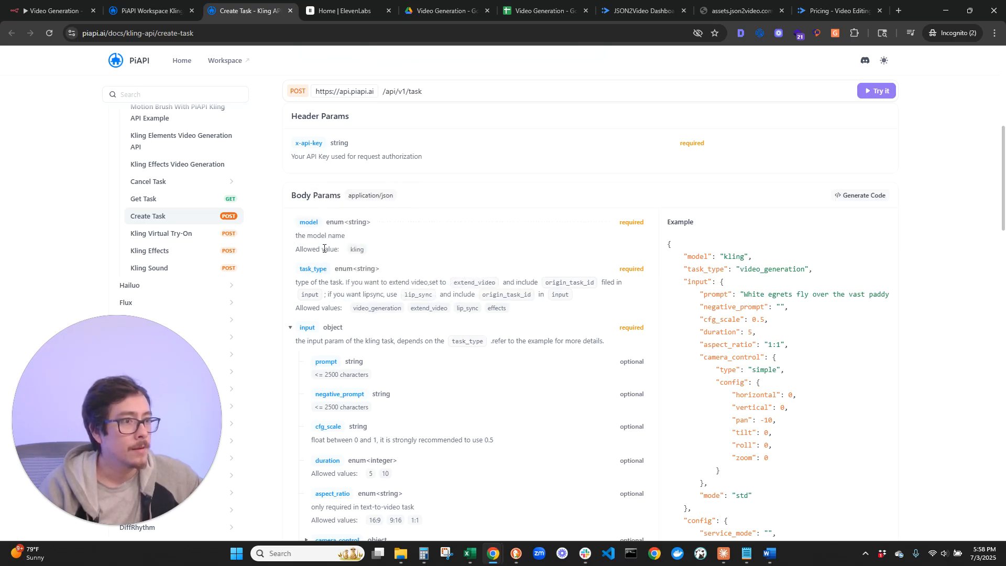
mouse_move(361, 256)
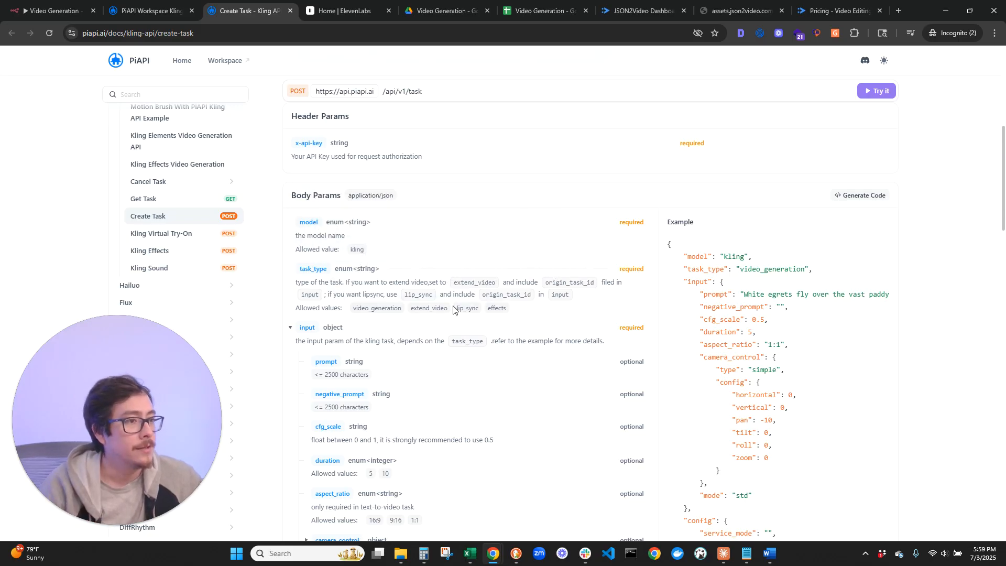
left_click_drag(630, 220, 593, 222)
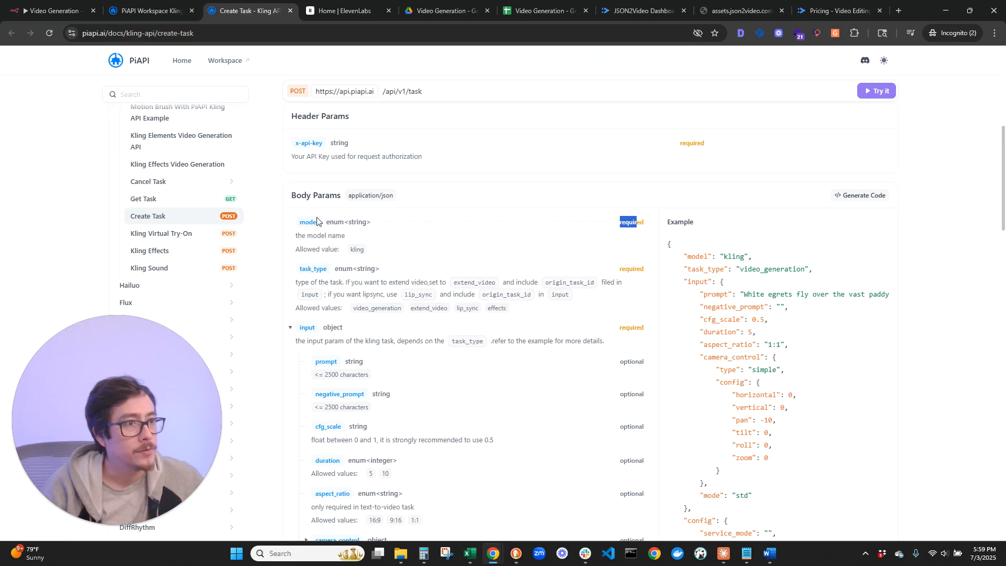
left_click(53, 10)
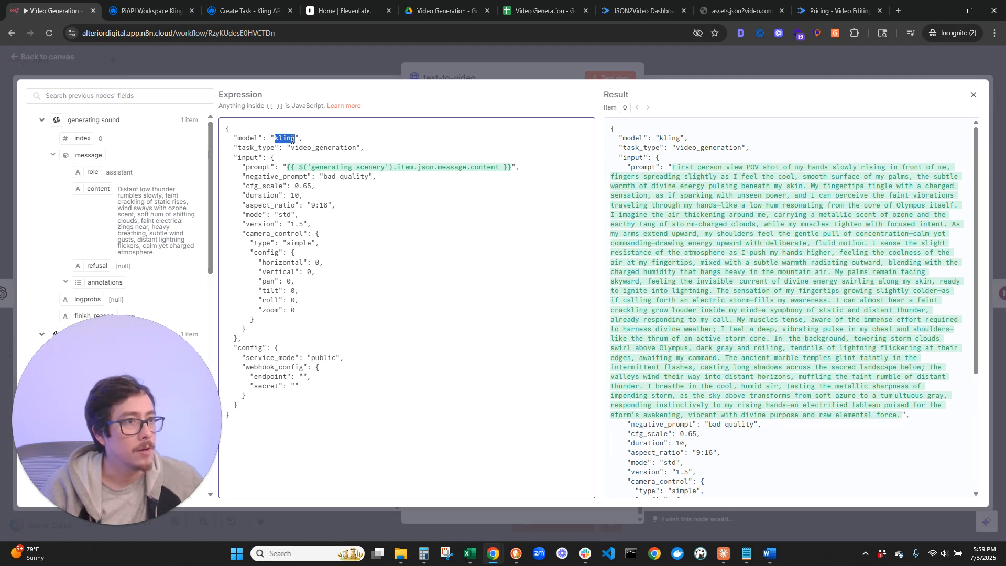
Switch to the PiAPI documentation and examine the example JSON request and the allowed values for aspect_ratio.
left_click(246, 11)
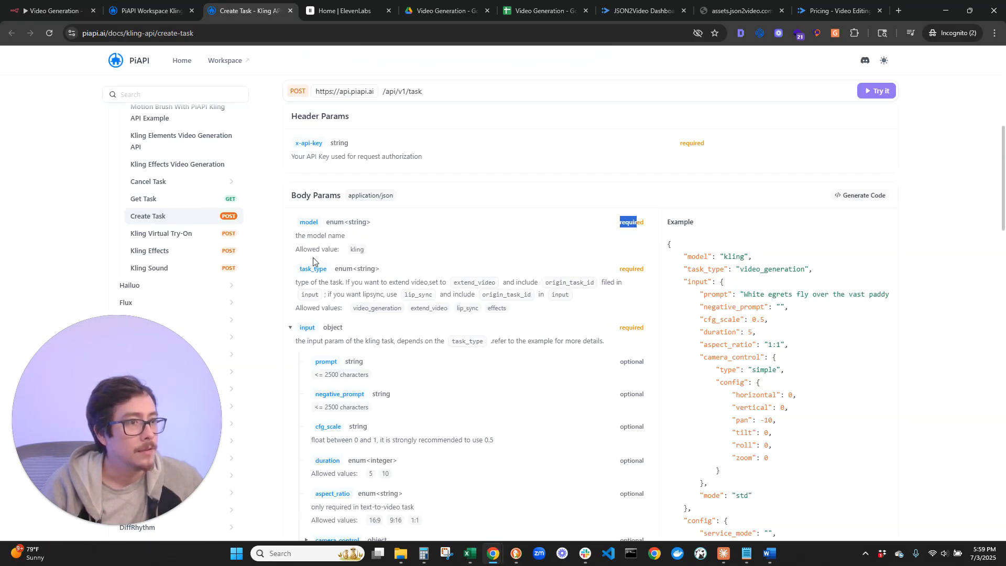
scroll(693, 184, "down", 2)
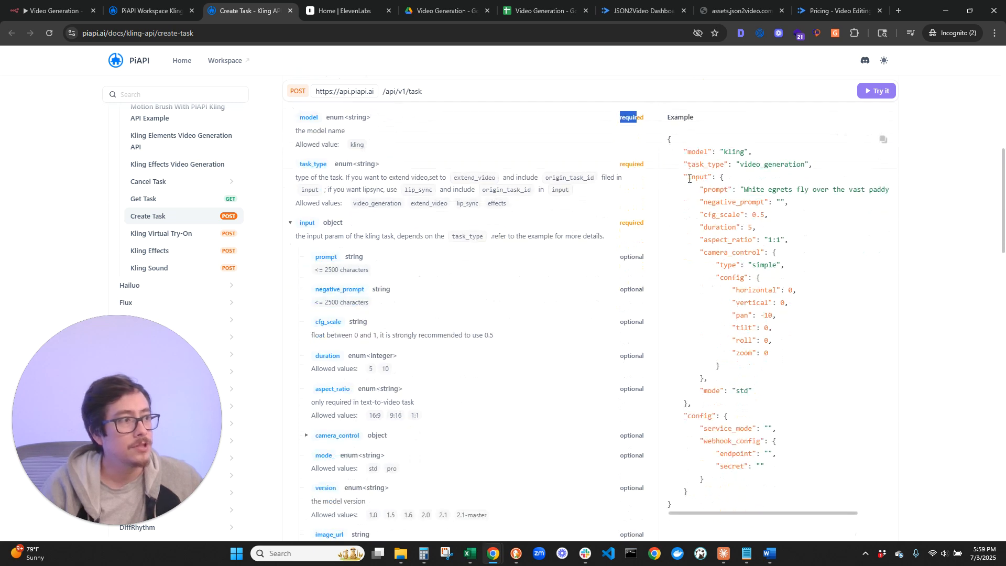
left_click_drag(718, 489, 455, 276)
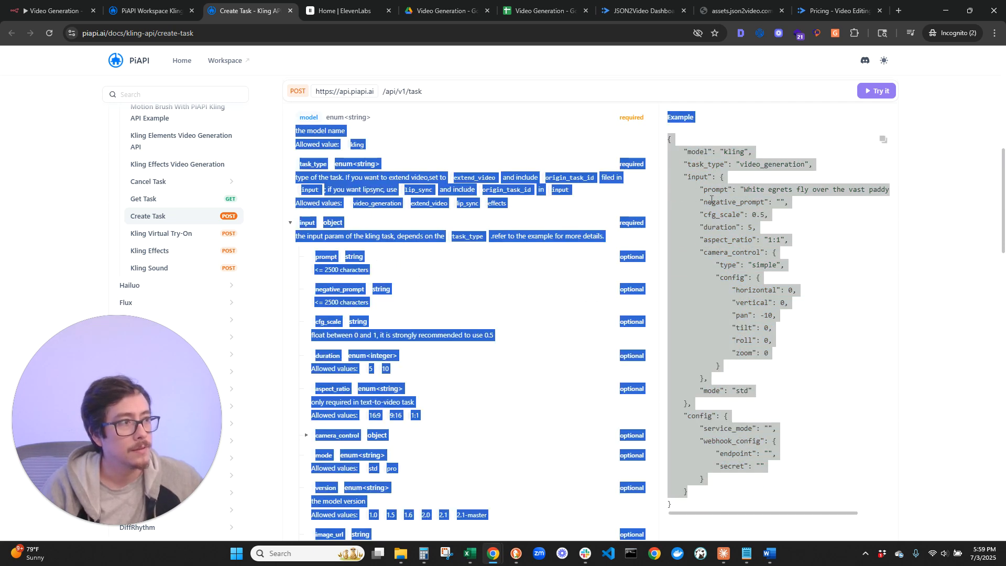
left_click(455, 276)
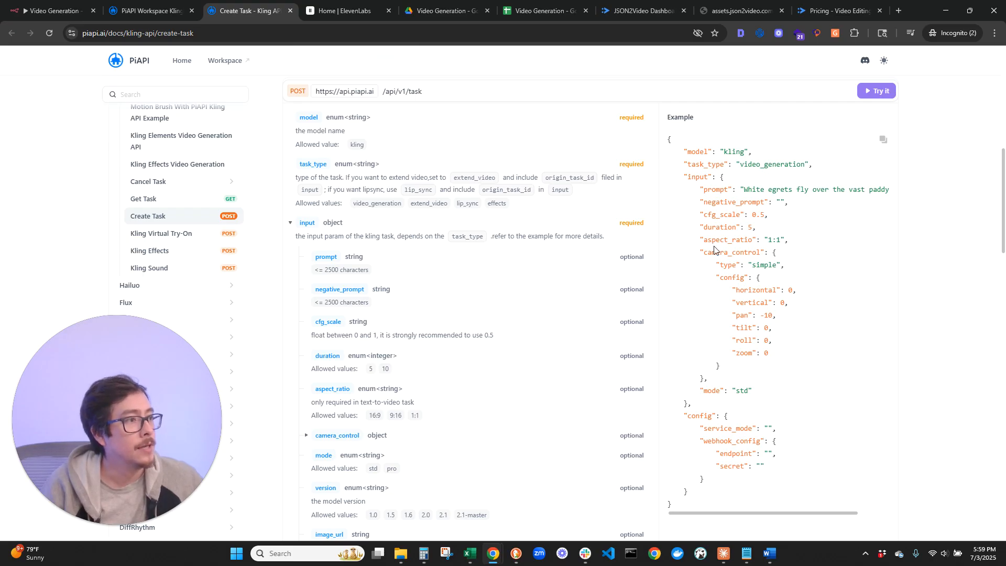
left_click_drag(704, 239, 781, 240)
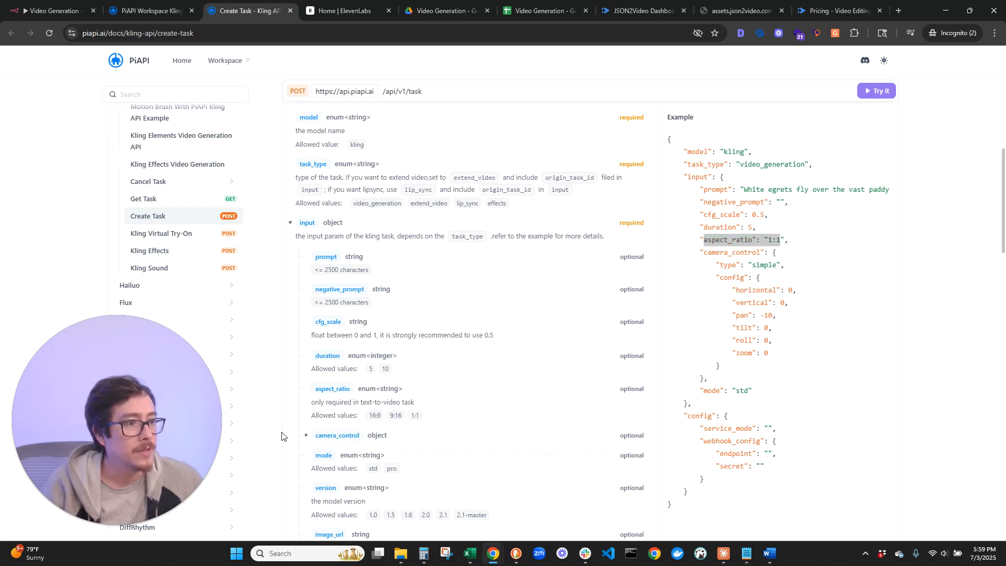
mouse_move(398, 417)
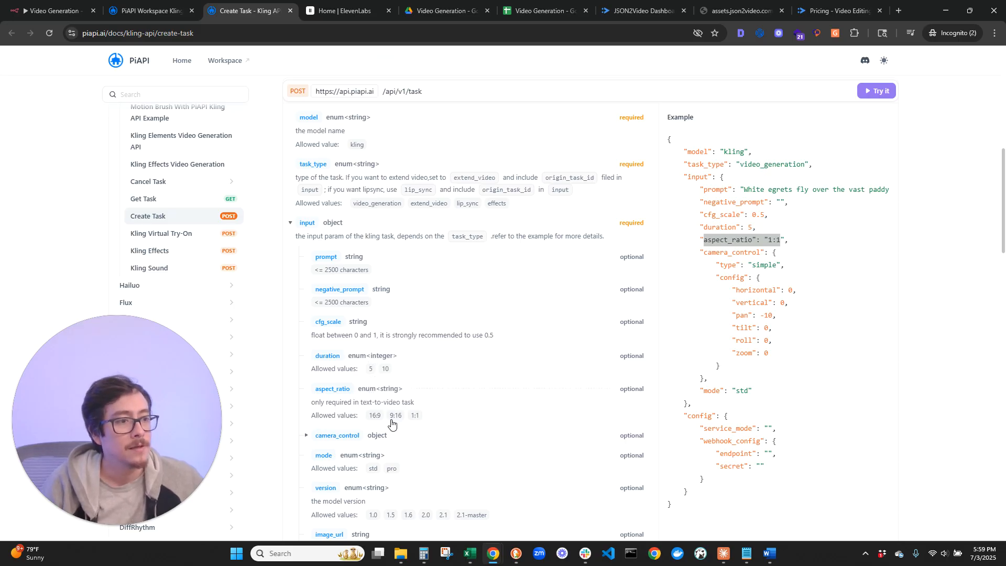
mouse_move(395, 422)
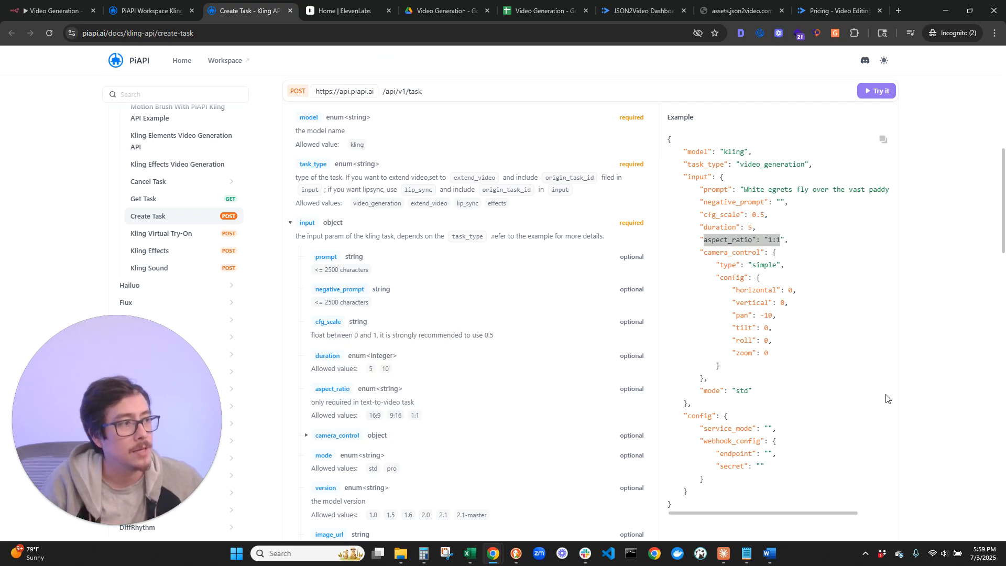
Compare the aspect_ratio and other parameters of the text-to-video JSON body in n8n with the example request in the PiAPI documentation.
left_click(63, 4)
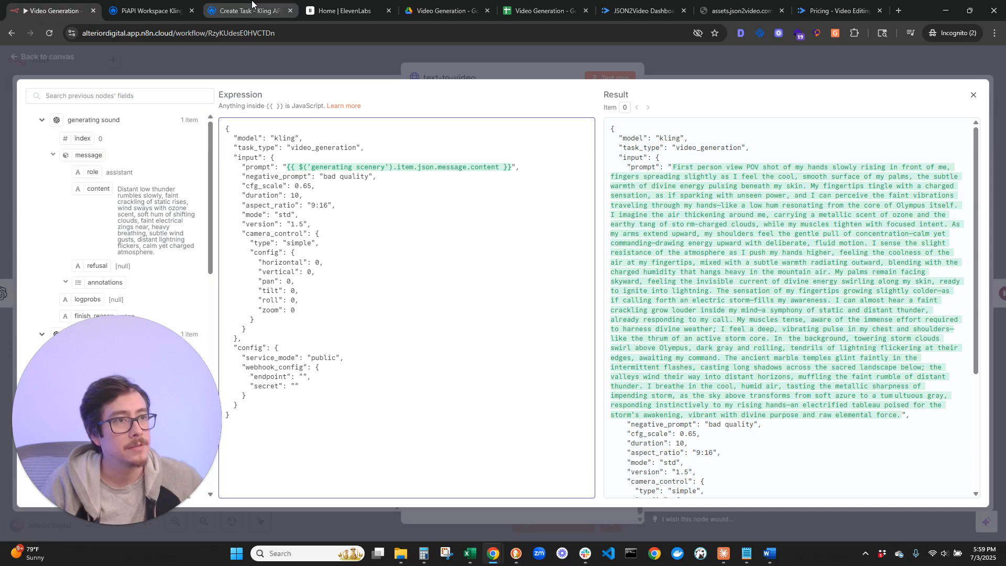
left_click(149, 11)
left_click(225, 6)
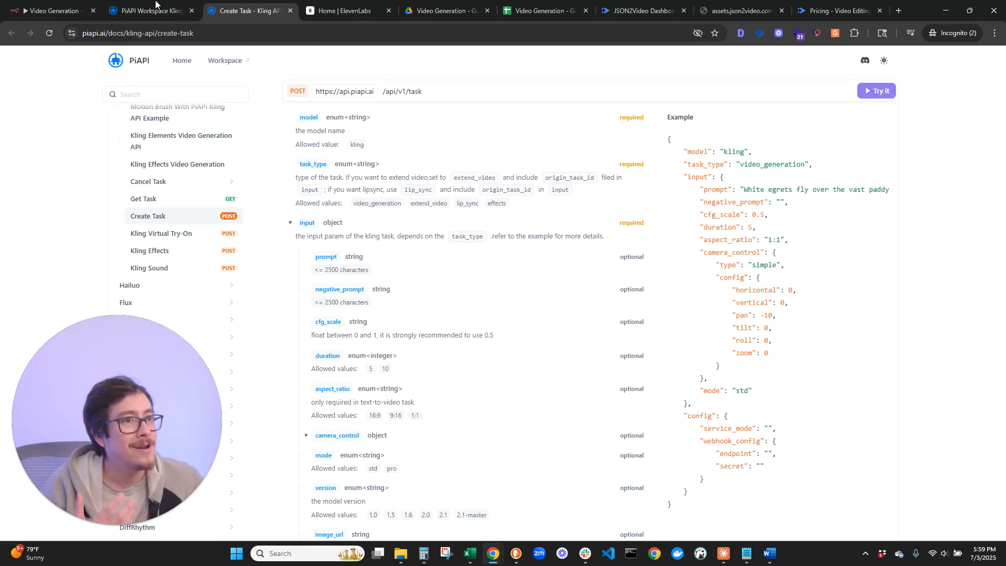
left_click(88, 5)
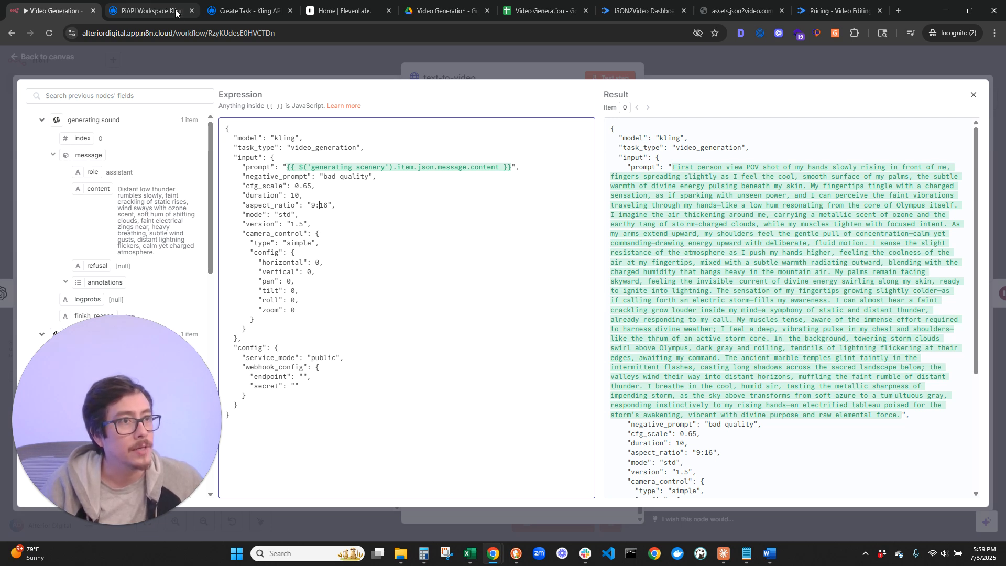
Check the prompt parameter's character limit in the PiAPI documentation, return to n8n and review the rendered JSON result to its end.
left_click(239, 11)
left_click_drag(325, 267, 350, 268)
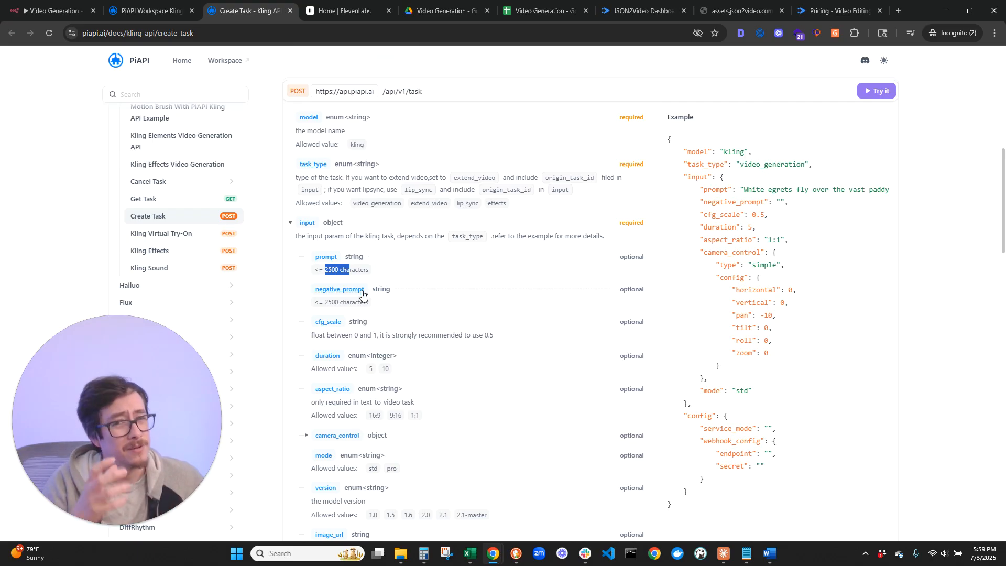
left_click(78, 9)
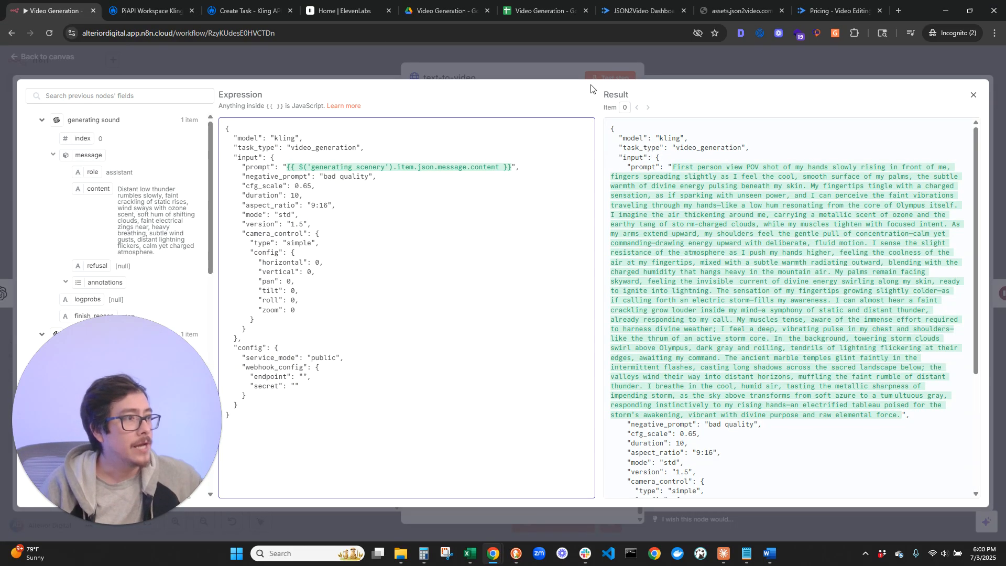
scroll(736, 344, "down", 4)
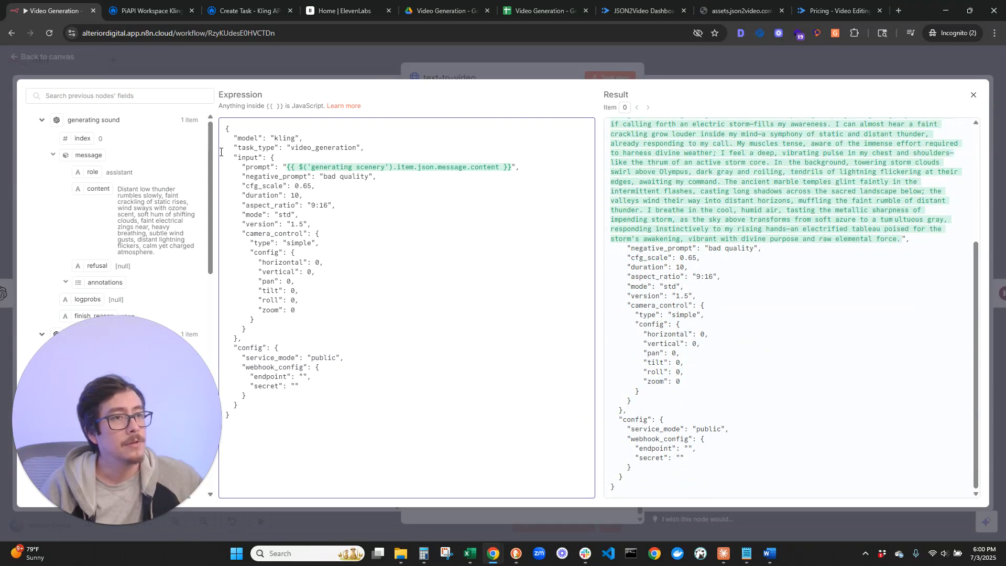
Close the expanded JSON body, test the text-to-video step and reload the Kling task history in the PiAPI workspace.
left_click(450, 66)
left_click(610, 79)
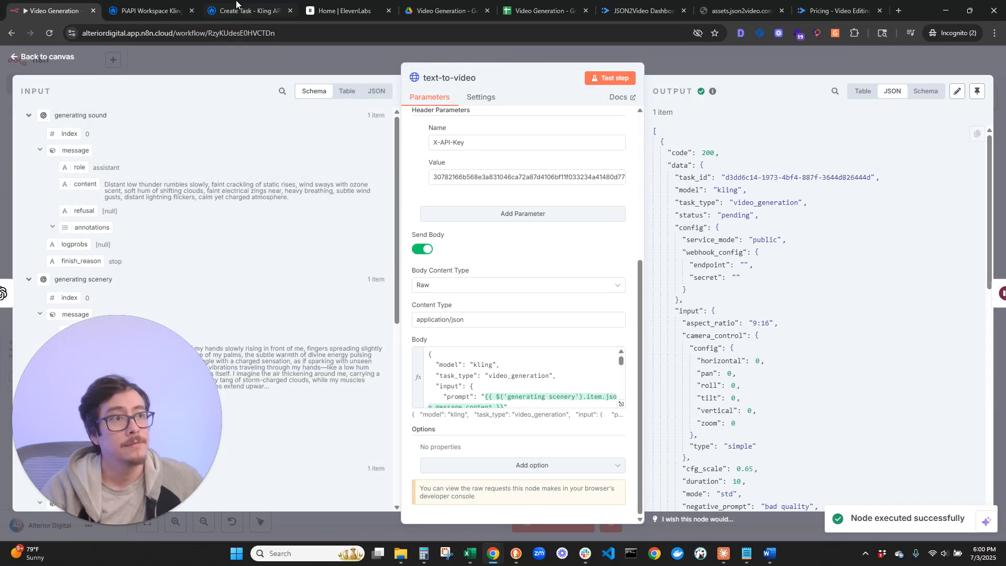
left_click(142, 11)
left_click(49, 33)
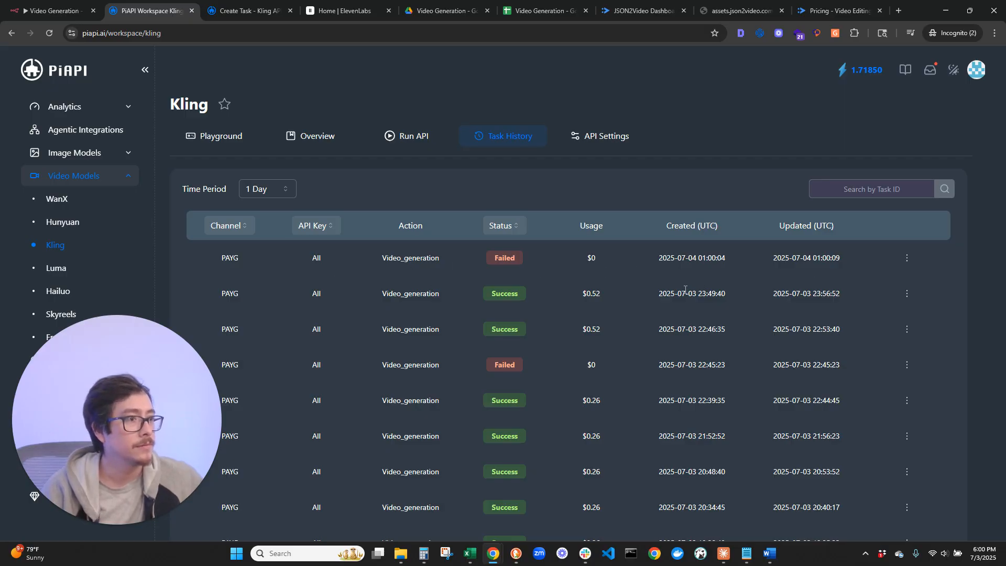
Check the text-to-video node's output in n8n, return to the PiAPI workspace and reload the Kling task history again.
left_click(52, 11)
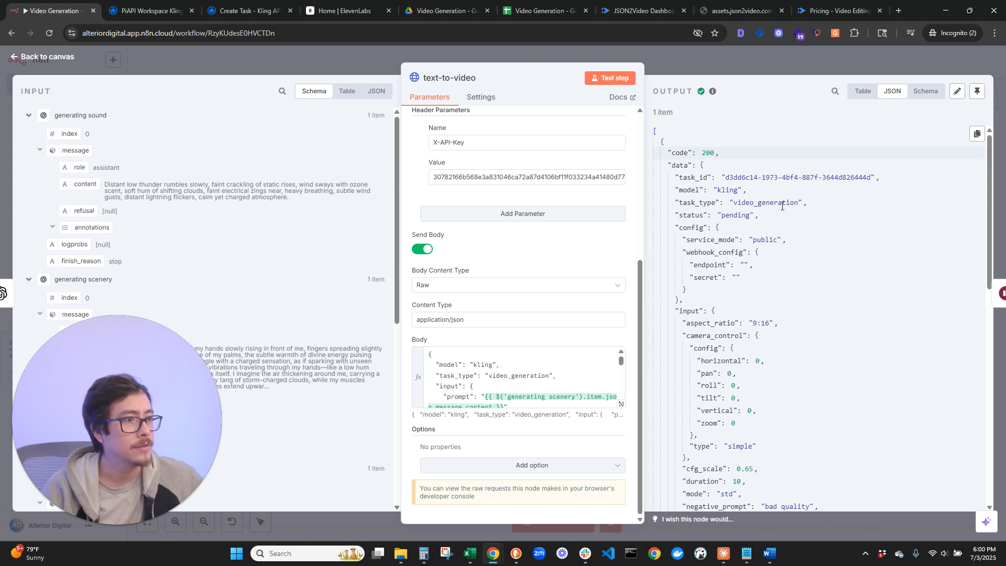
left_click(149, 10)
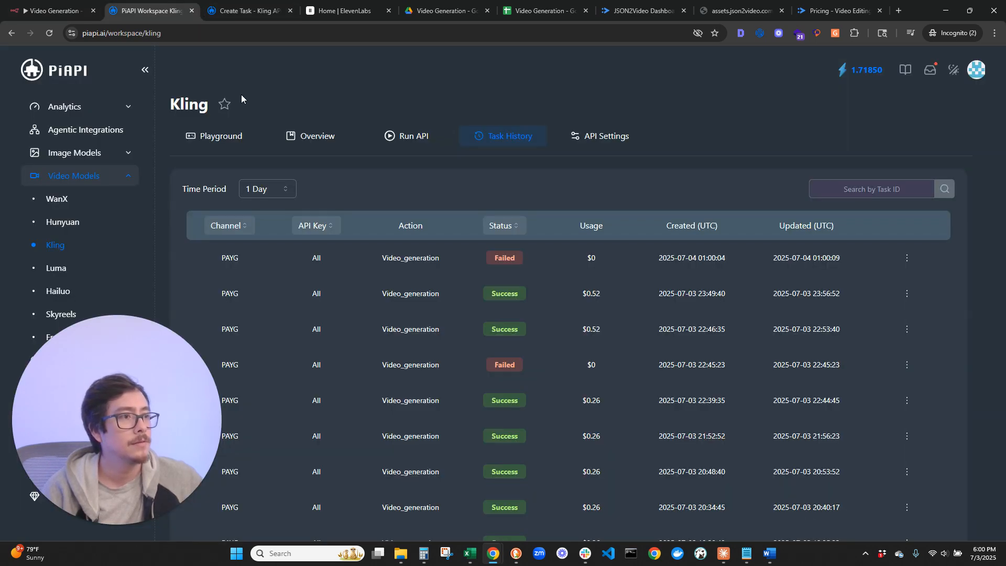
left_click(50, 33)
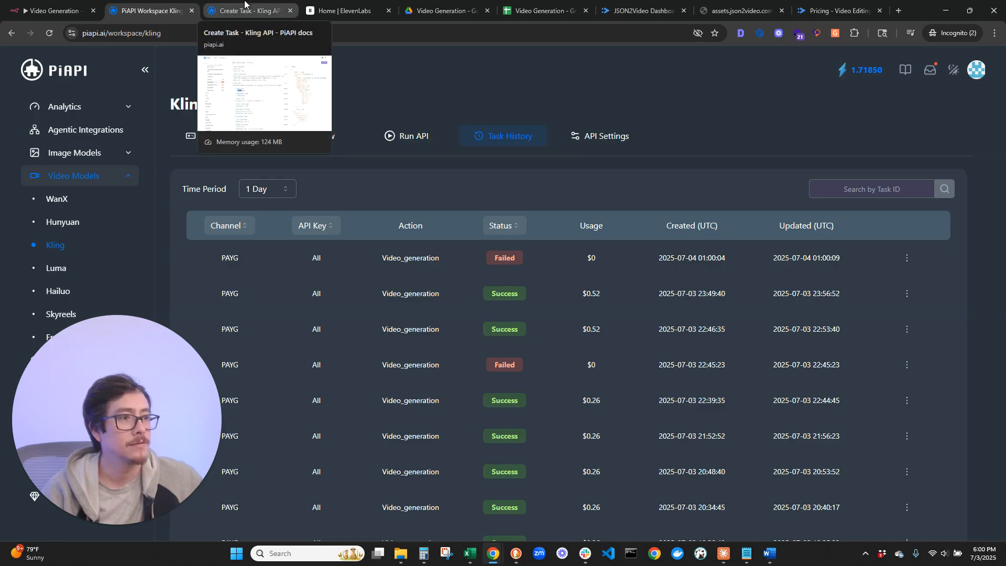
left_click(49, 33)
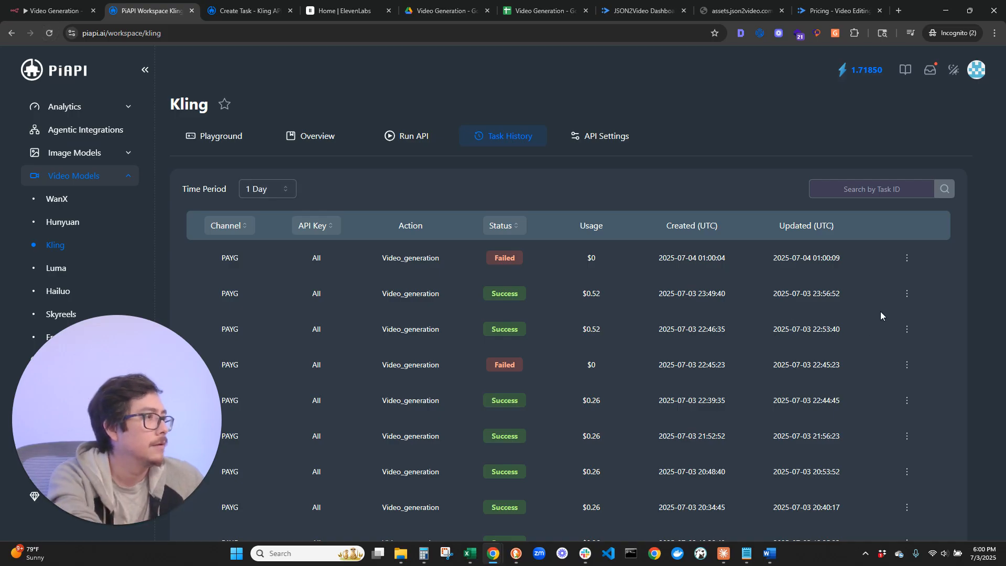
View the newest Kling task's details and compare its task_id with the one in the text-to-video output in n8n.
left_click(908, 258)
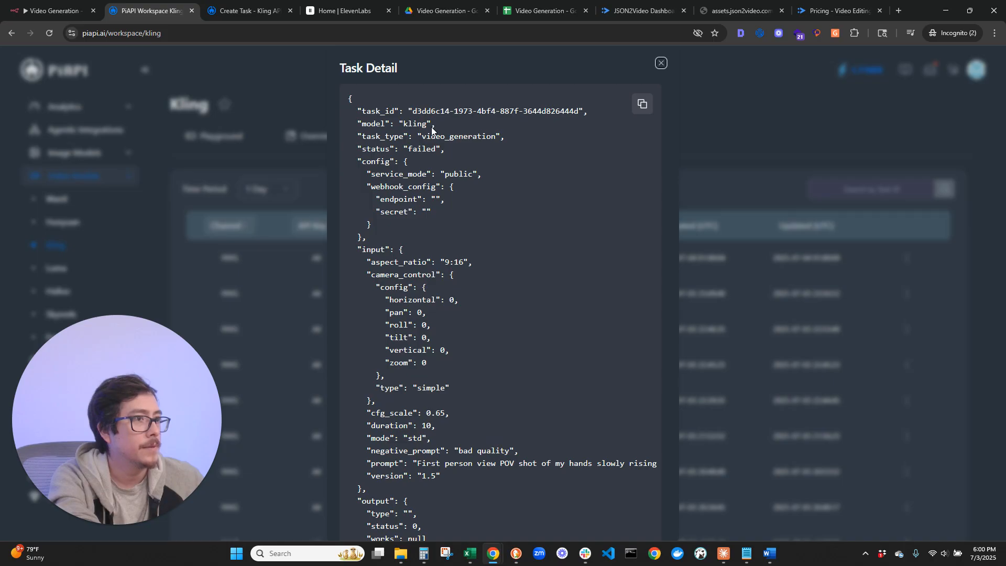
left_click_drag(413, 112, 466, 125)
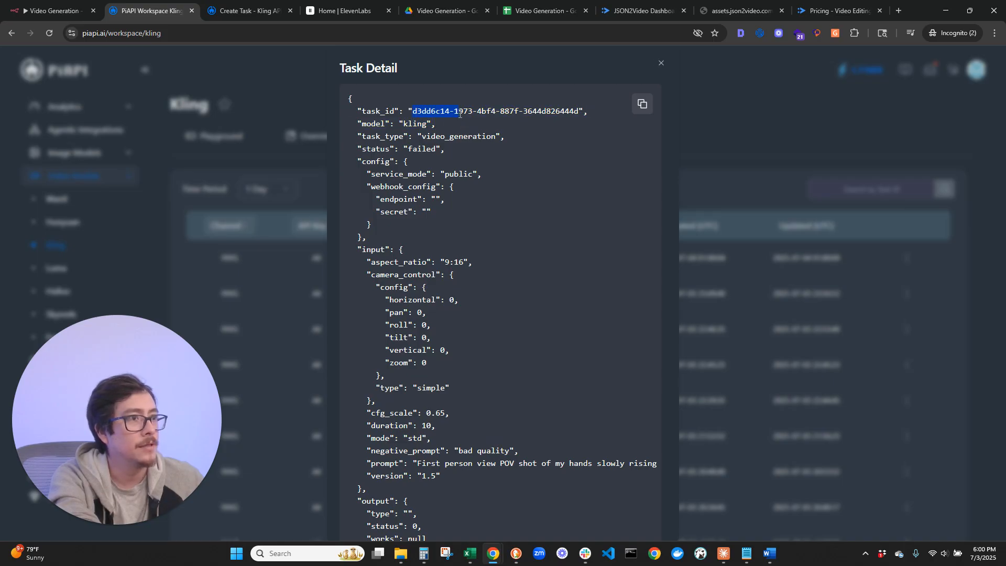
left_click(52, 10)
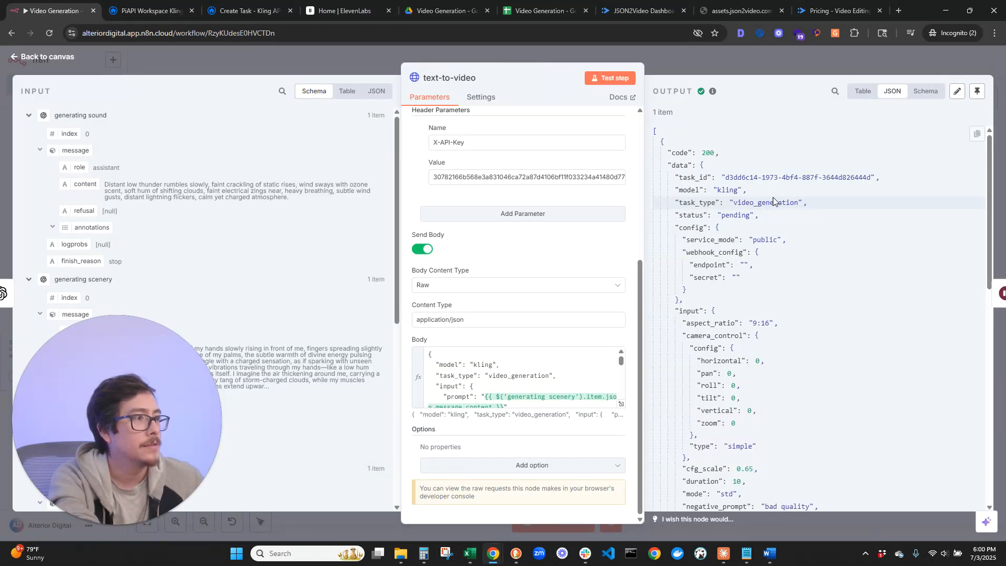
left_click_drag(726, 177, 871, 177)
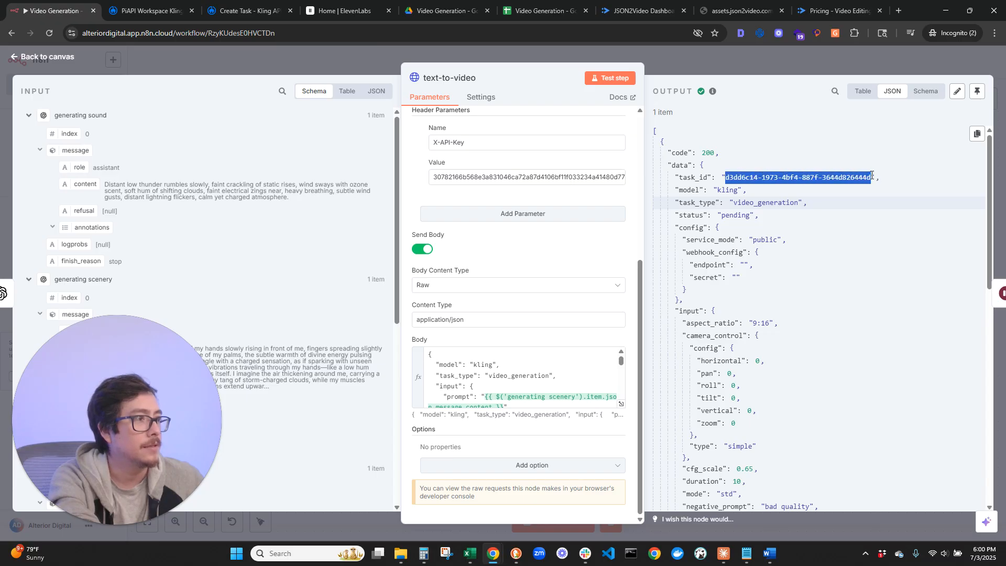
Test the text-to-video step again and return to the workflow canvas.
left_click(612, 80)
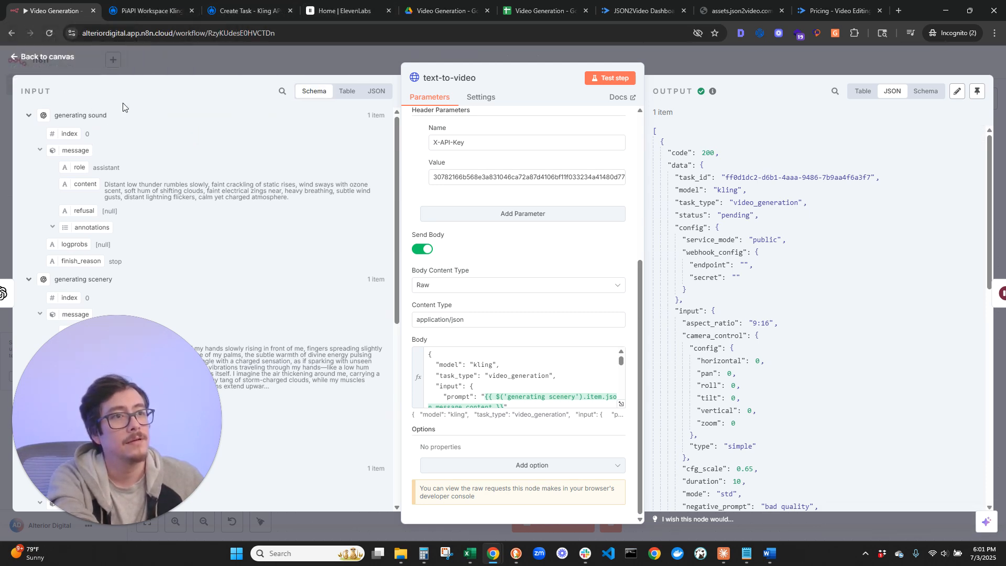
left_click(64, 59)
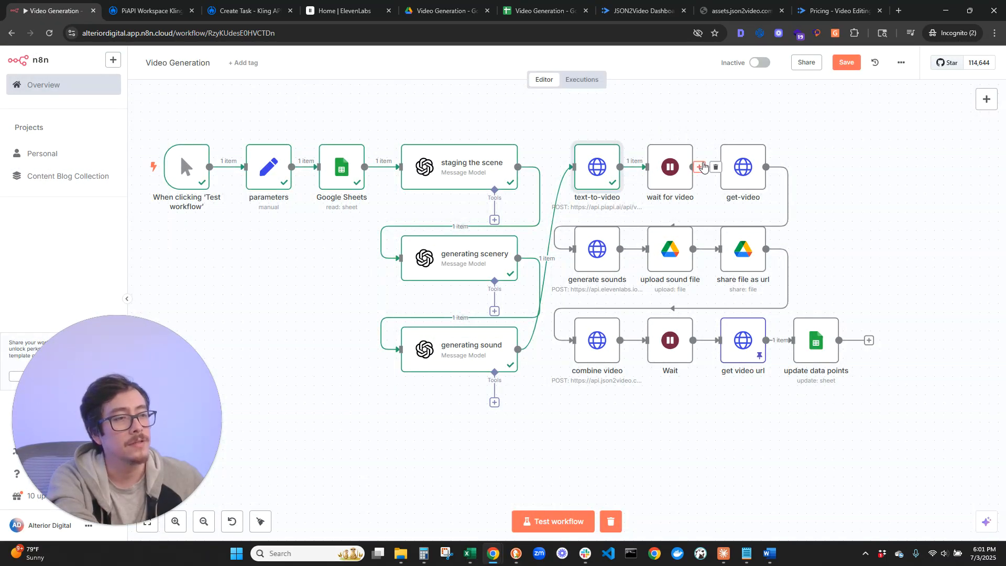
mouse_move(750, 160)
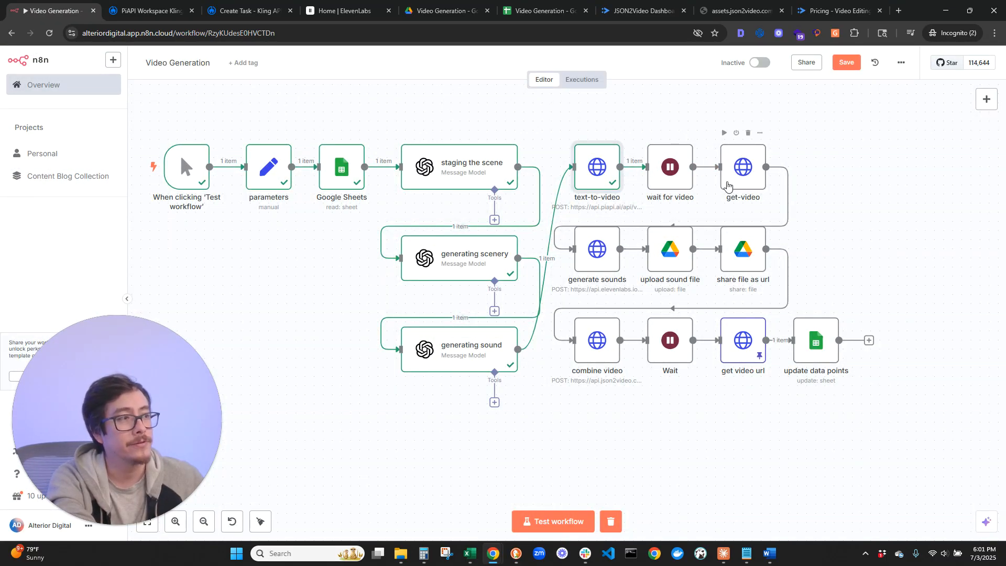
Switch to the PiAPI workspace, close the old task details, reload the task history and view the newest task's details.
left_click(151, 5)
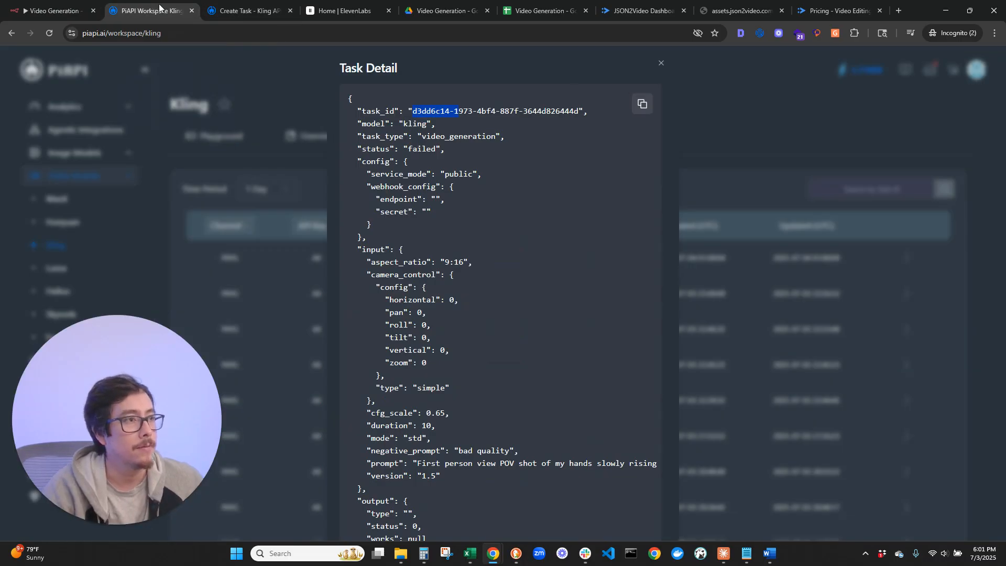
left_click(247, 159)
left_click(49, 34)
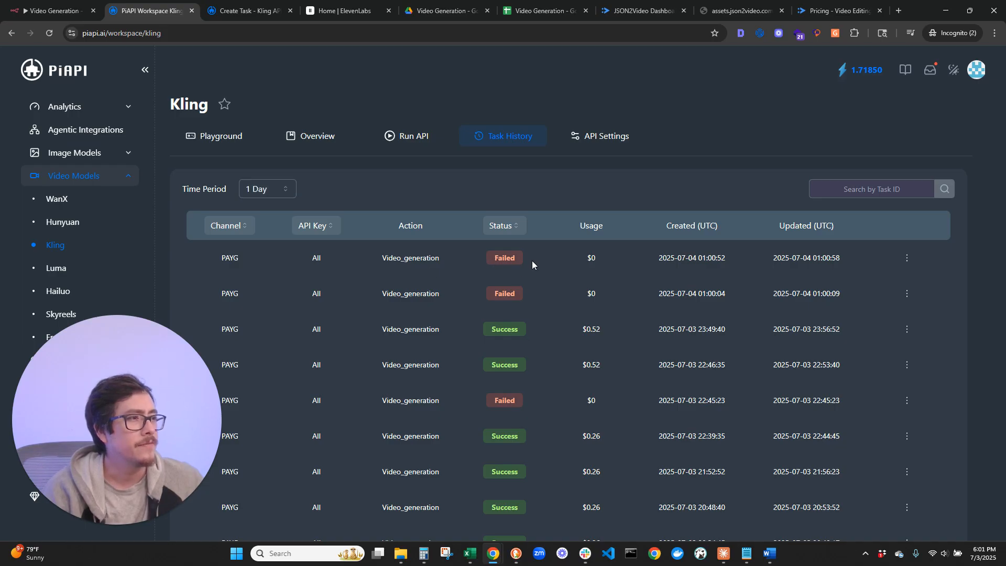
left_click(908, 257)
left_click(731, 291)
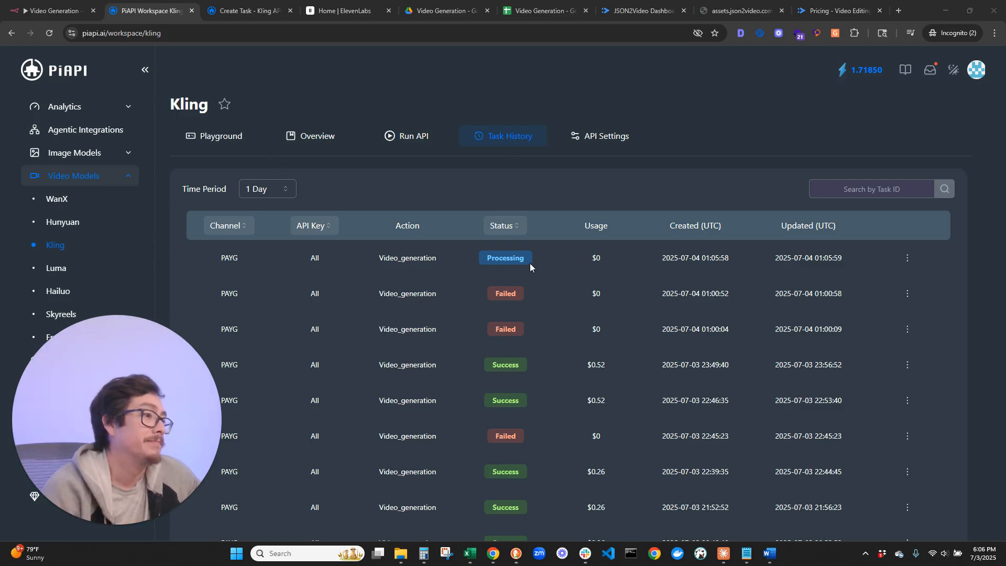
Examine the statuses and usage costs throughout the Kling task history and highlight the two recent failed video generation tasks.
scroll(644, 265, "down", 5)
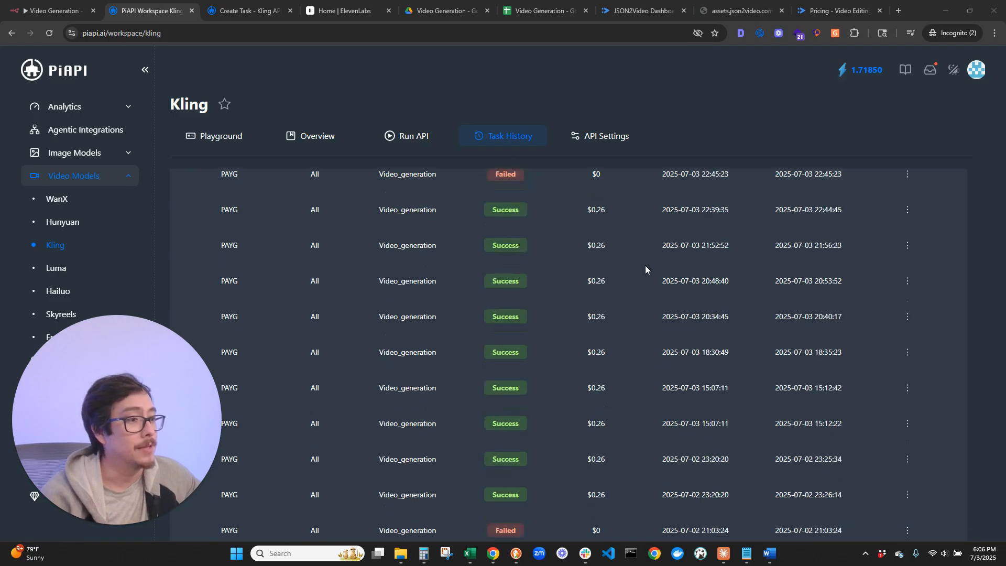
scroll(648, 266, "down", 1)
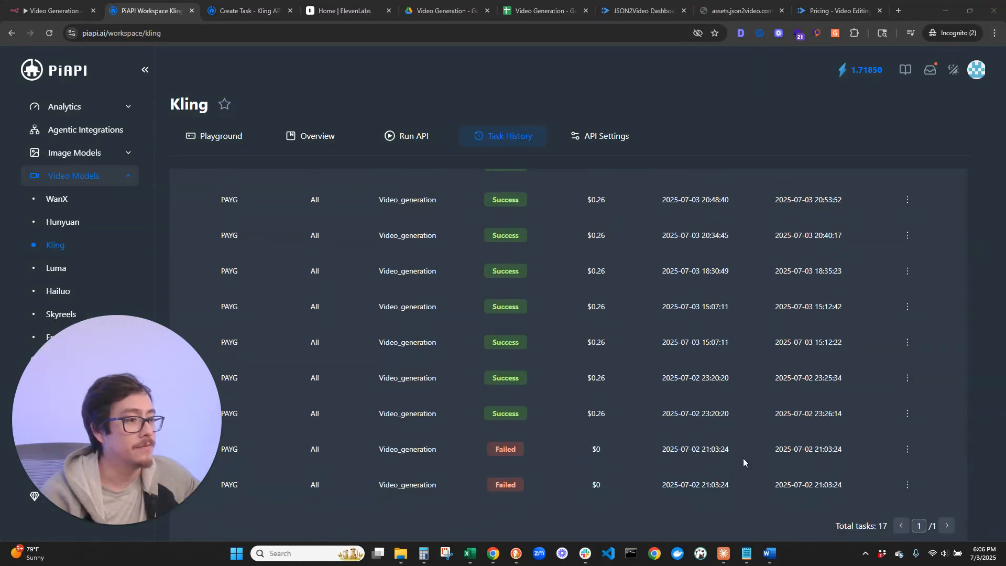
scroll(541, 449, "up", 4)
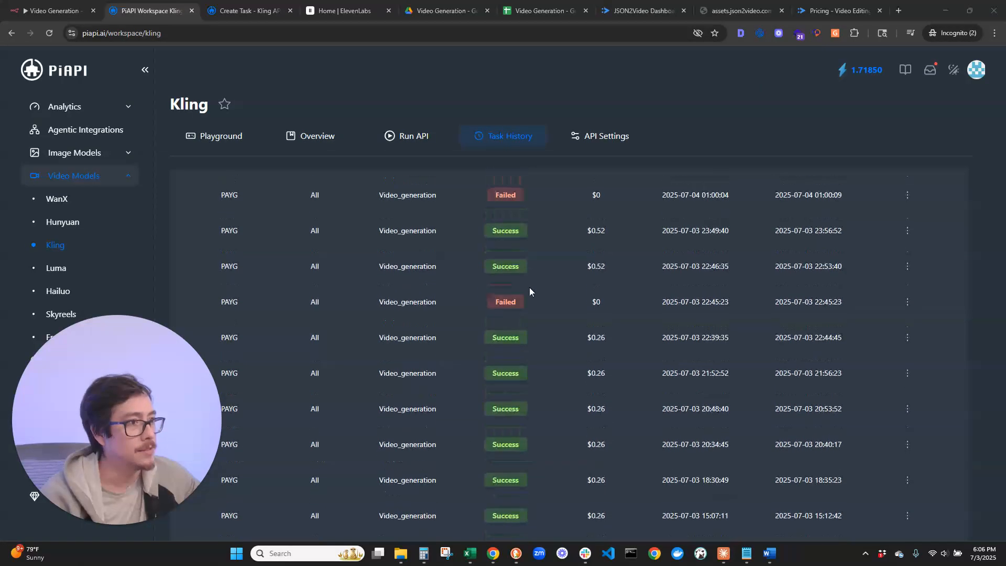
scroll(583, 367, "up", 1)
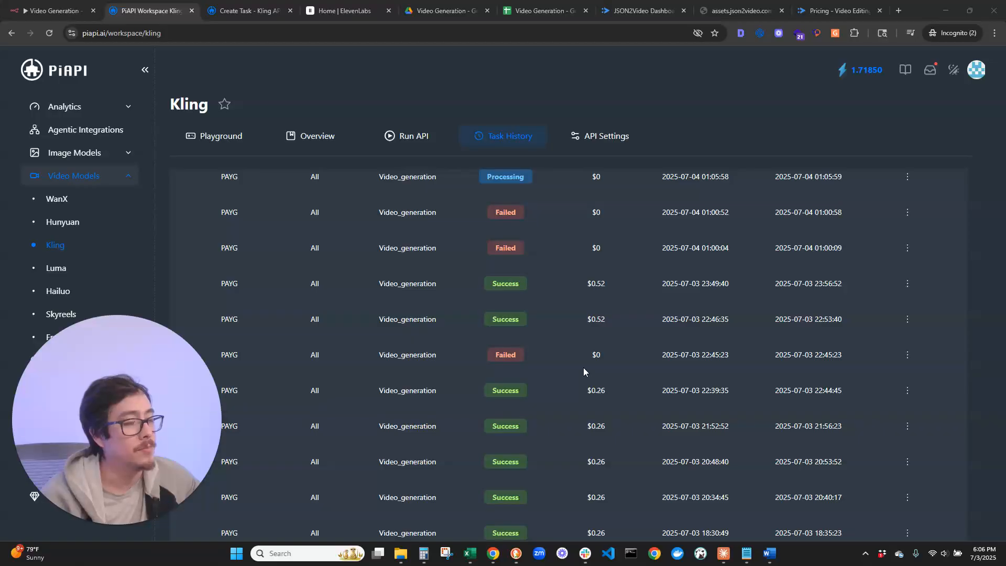
scroll(583, 367, "up", 2)
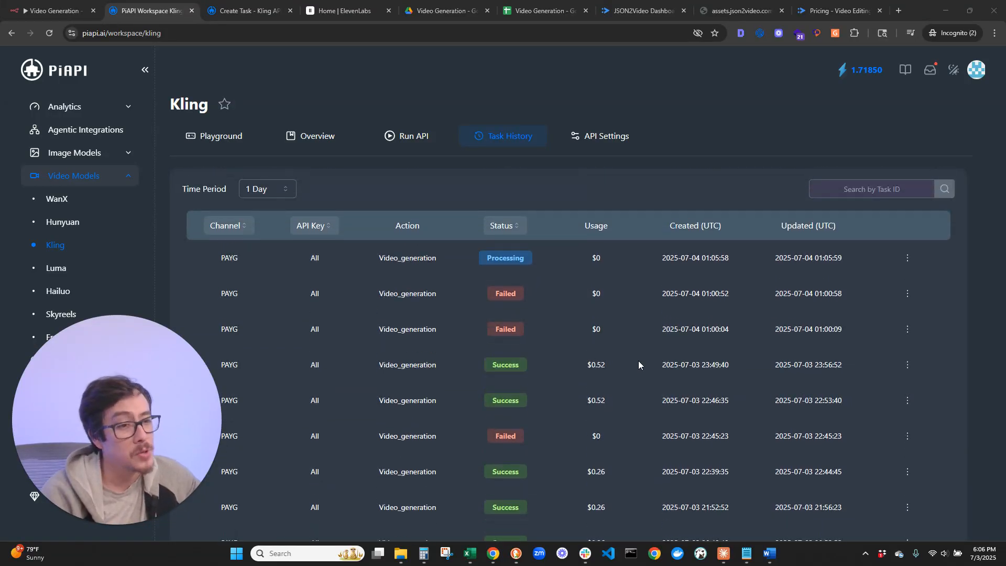
left_click_drag(571, 331, 439, 285)
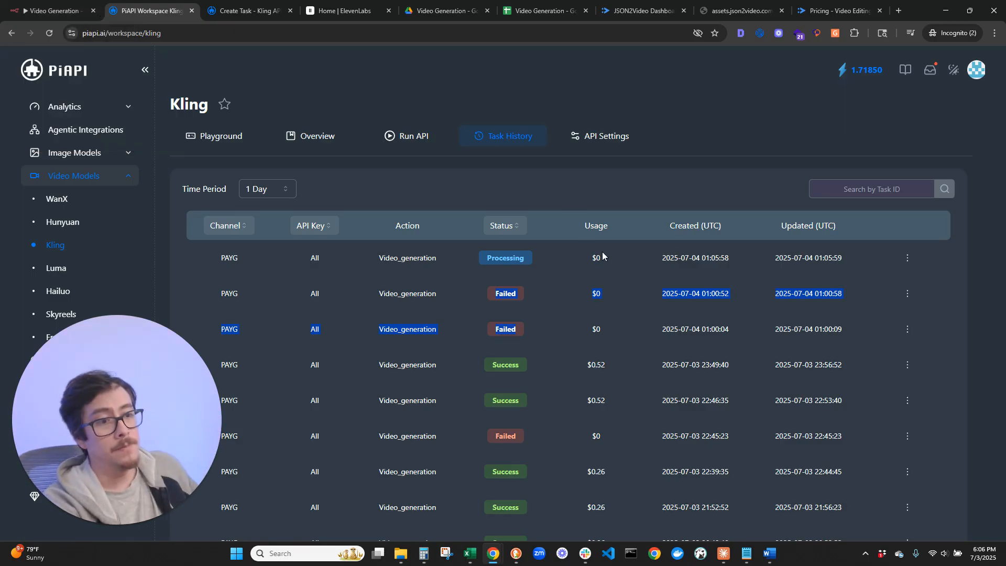
Find "fail" in the PiAPI Create Task documentation and read the description of the Failed status value.
left_click(236, 12)
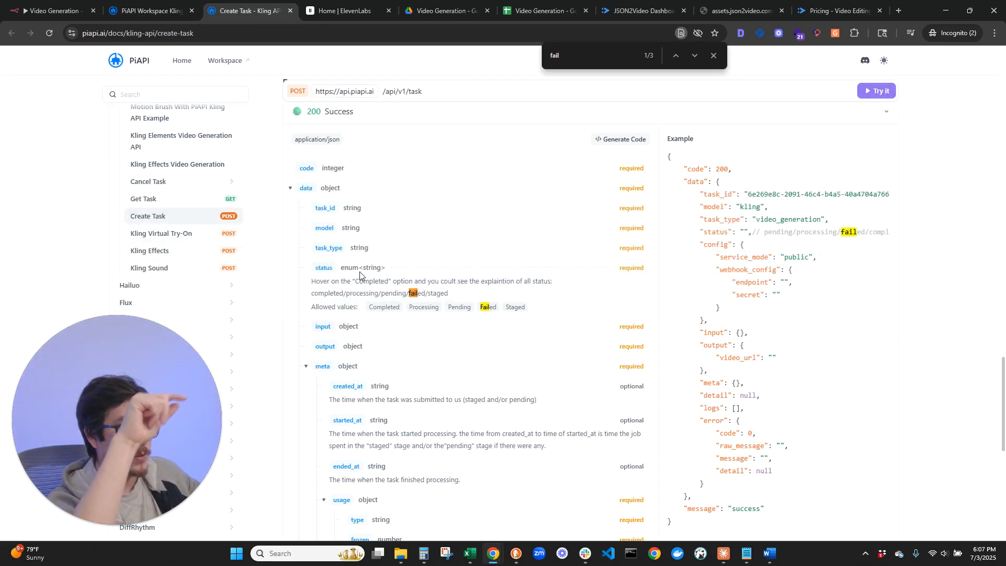
mouse_move(369, 296)
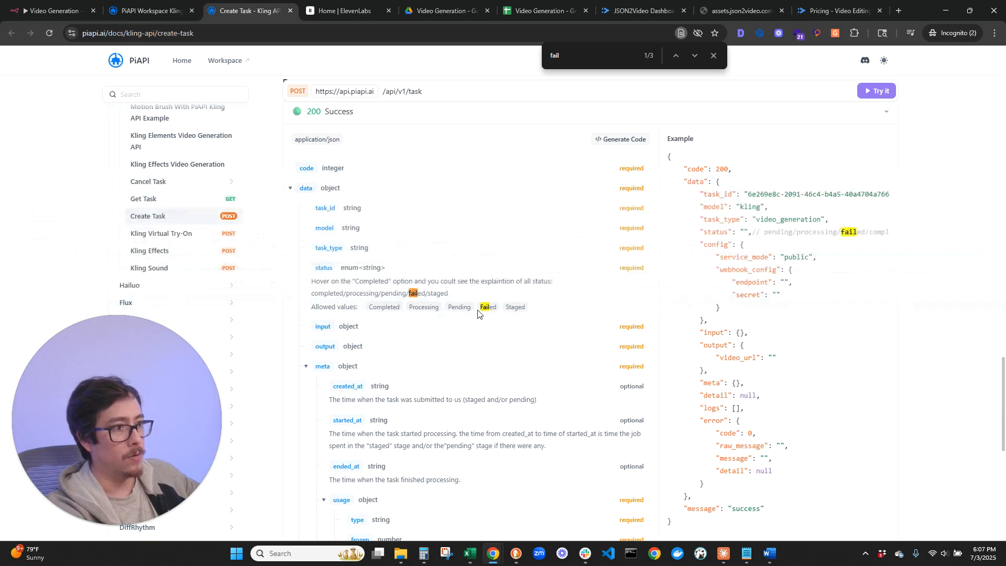
mouse_move(490, 314)
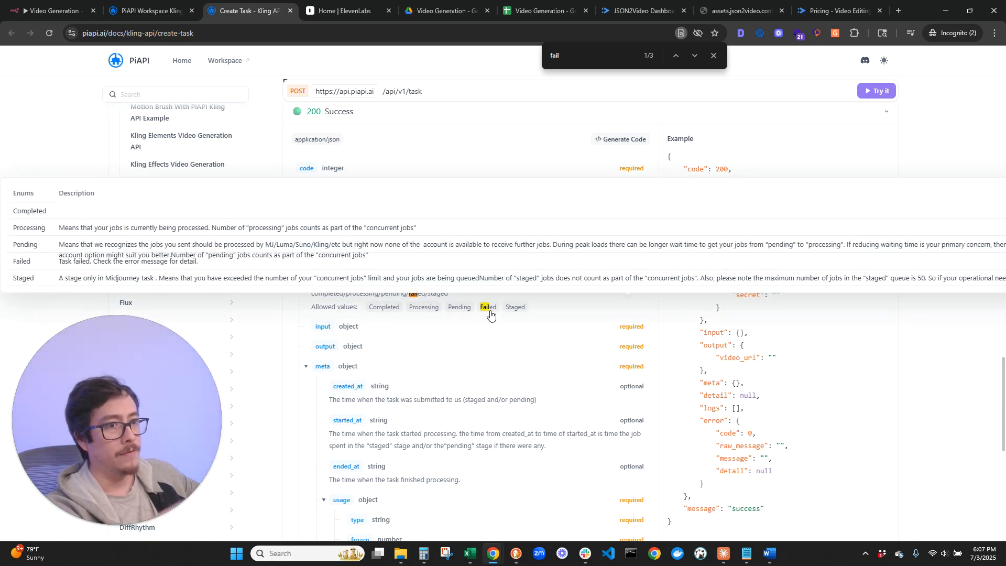
left_click(132, 264)
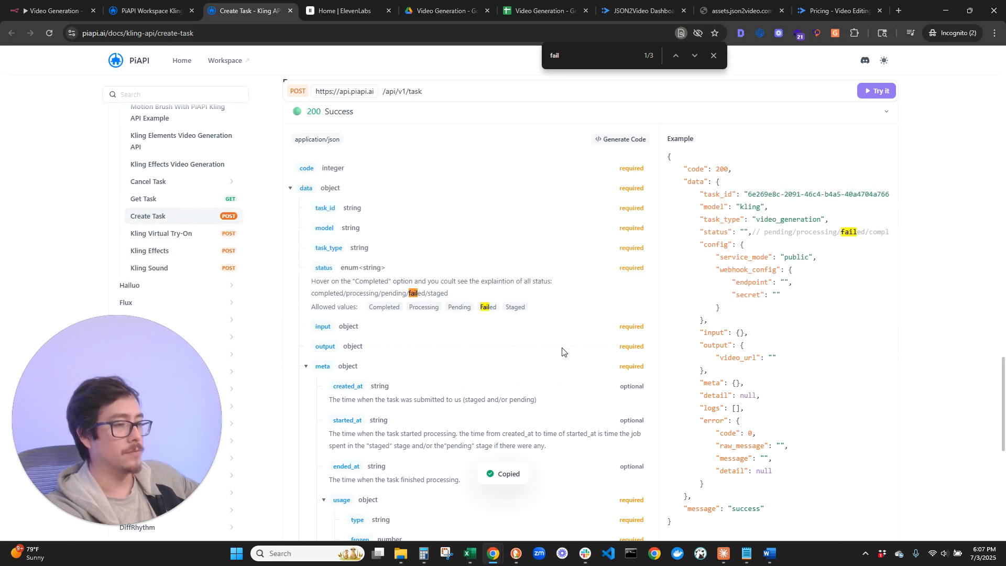
Revisit the n8n canvas, reload the Kling task history in the PiAPI workspace and open the newest task's details.
left_click(52, 10)
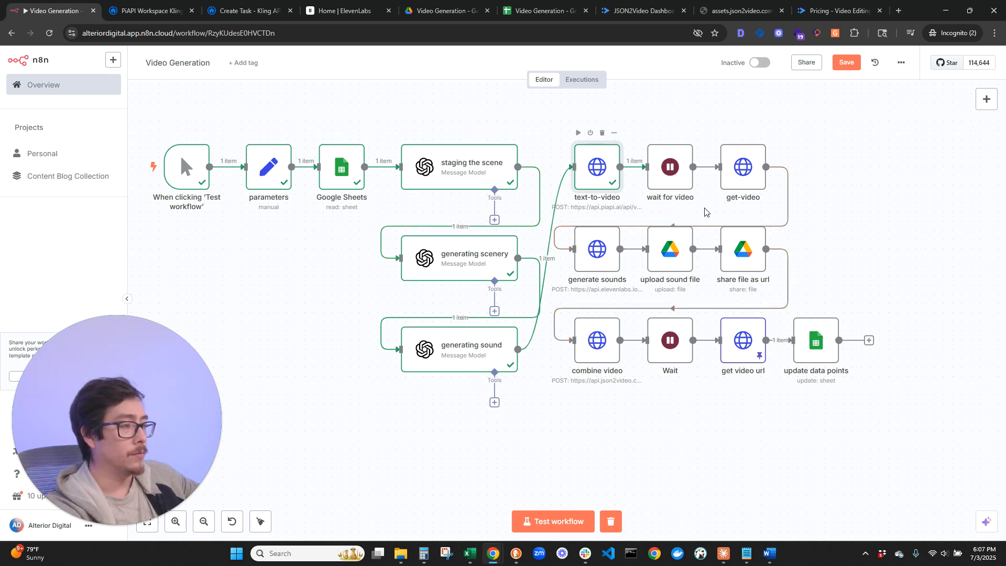
left_click(115, 12)
left_click(50, 33)
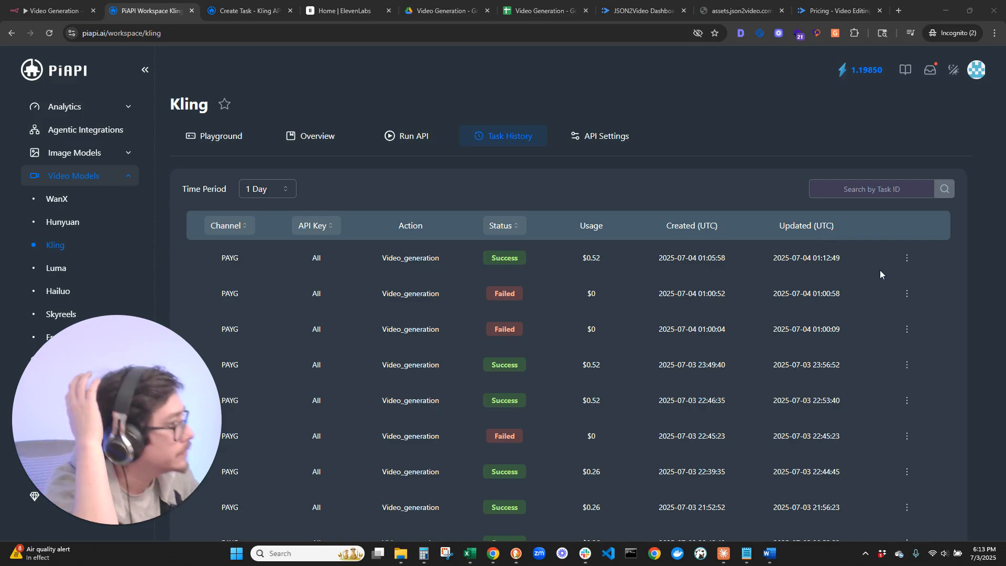
left_click(908, 258)
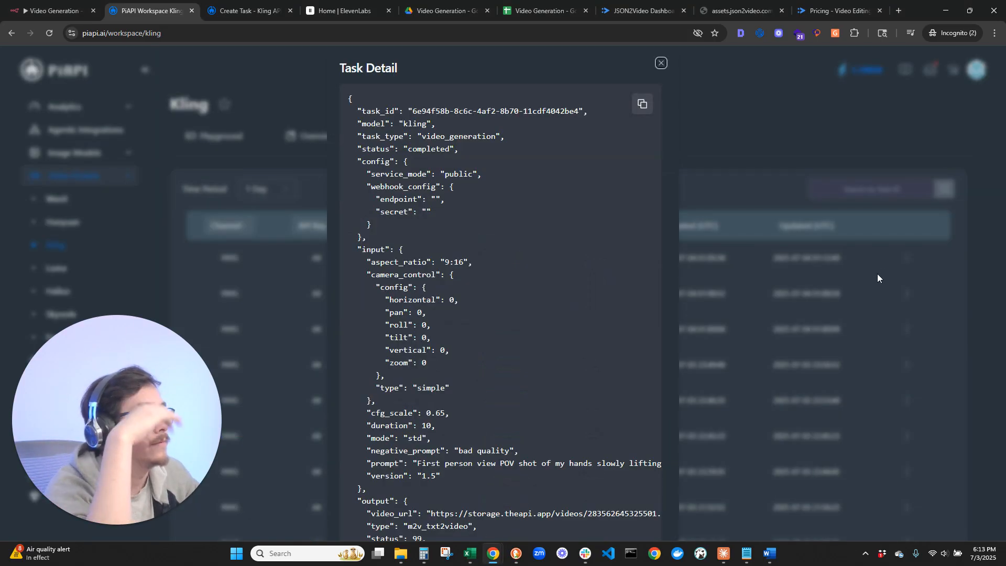
Return to the n8n workflow, check the wait for video node's settings, and execute the get-video node.
left_click(35, 10)
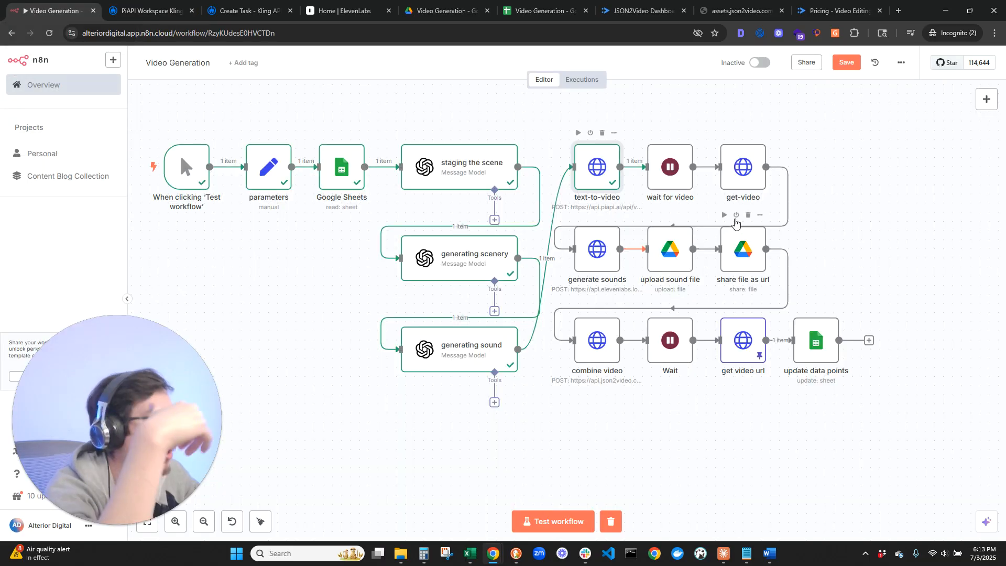
double_click(674, 164)
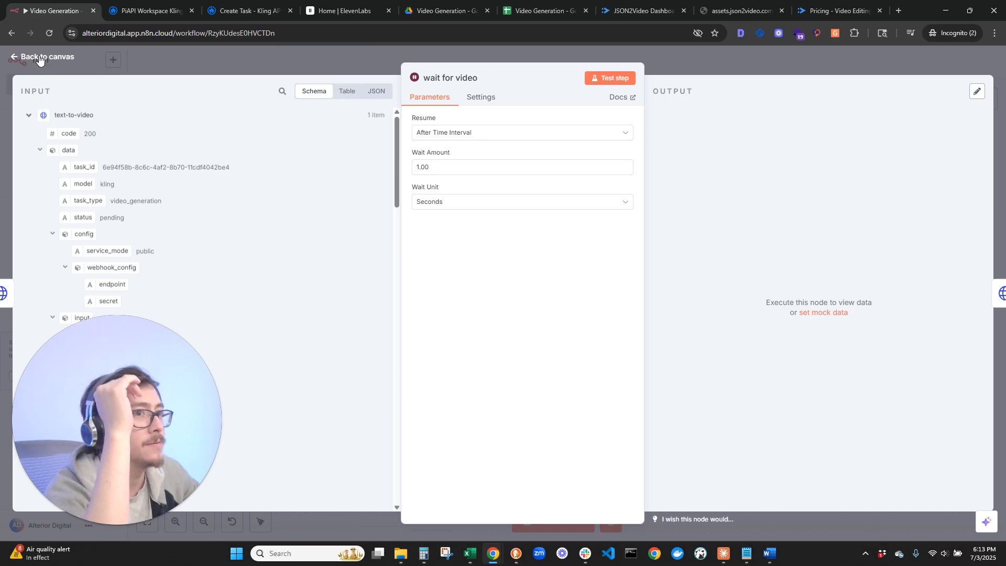
left_click(55, 50)
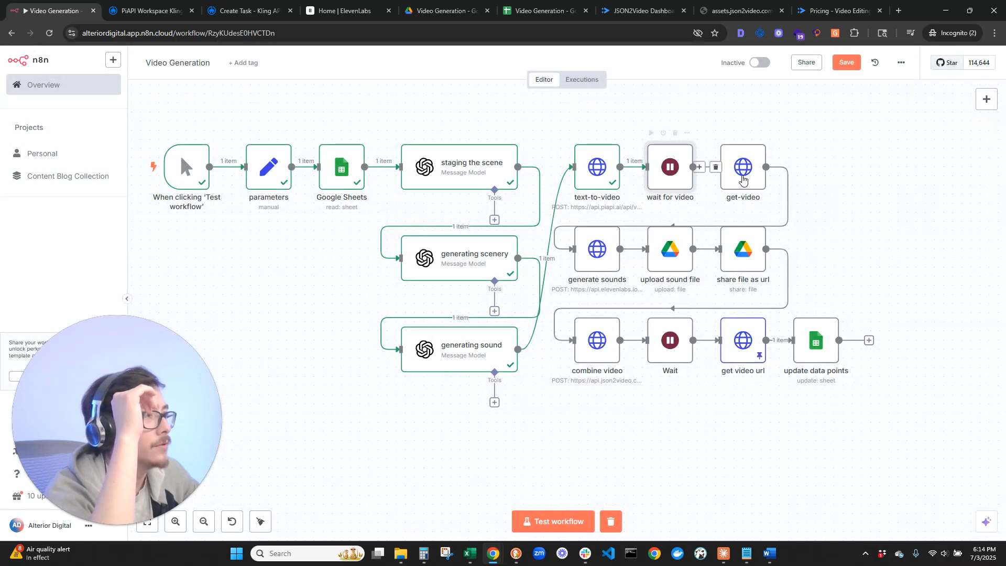
left_click(724, 134)
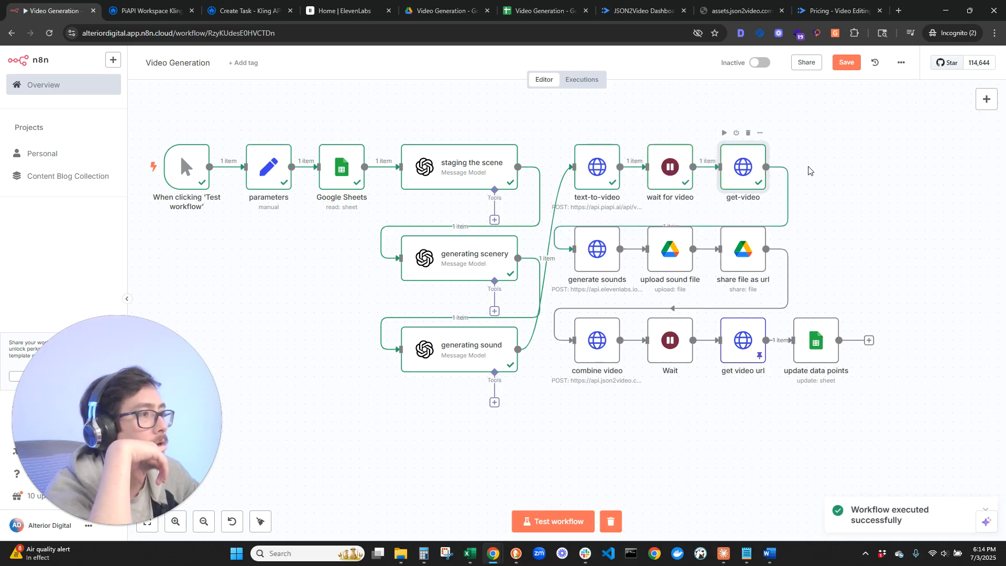
Open the get-video node and examine its JSON output, from the task status and prompt to the video links and usage data.
double_click(743, 166)
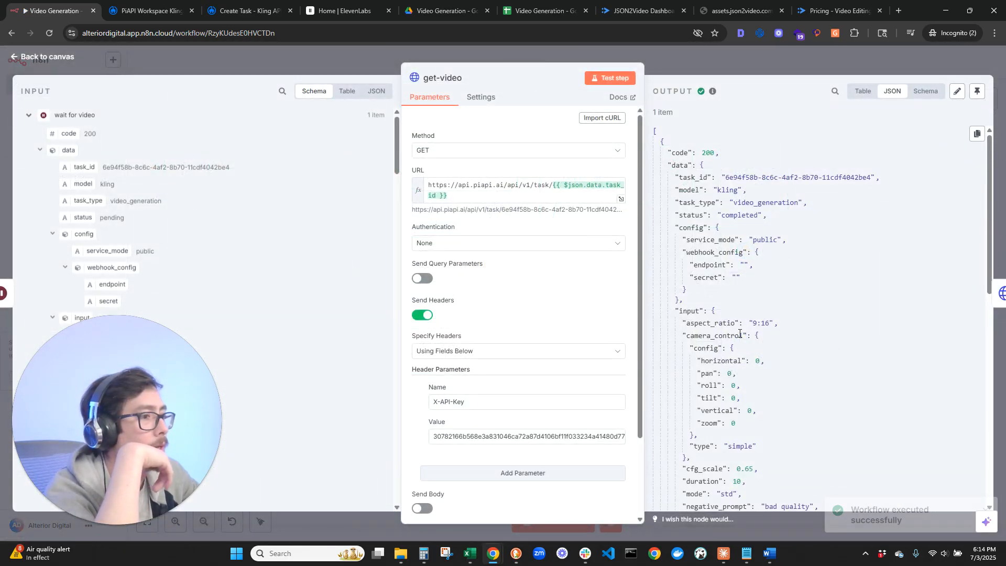
scroll(792, 276, "down", 7)
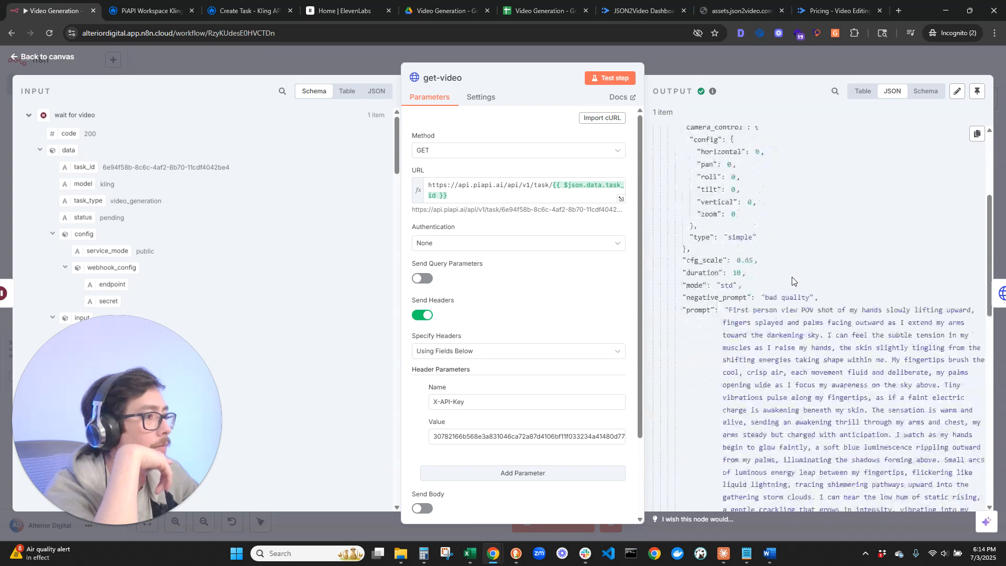
scroll(794, 281, "down", 10)
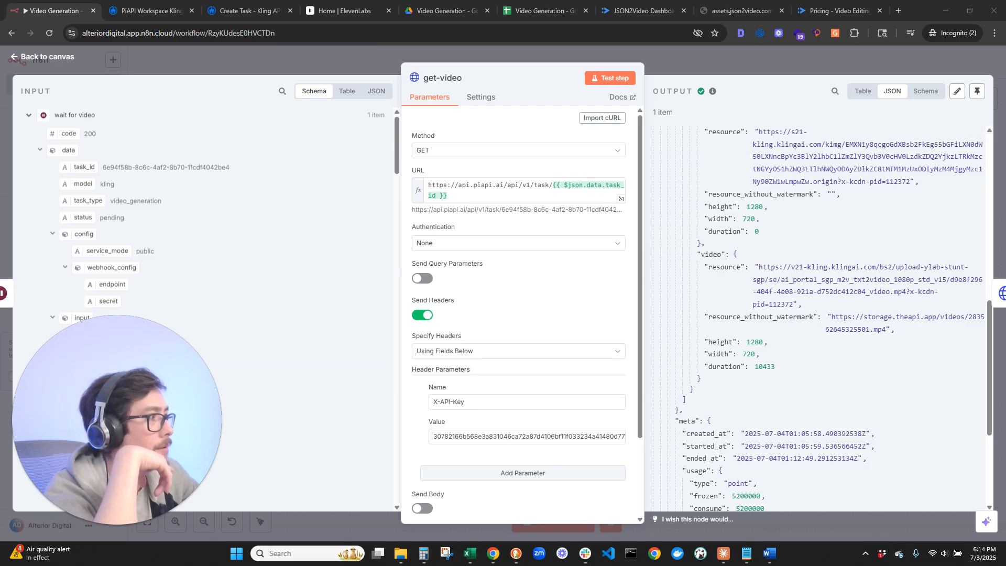
scroll(906, 341, "down", 5)
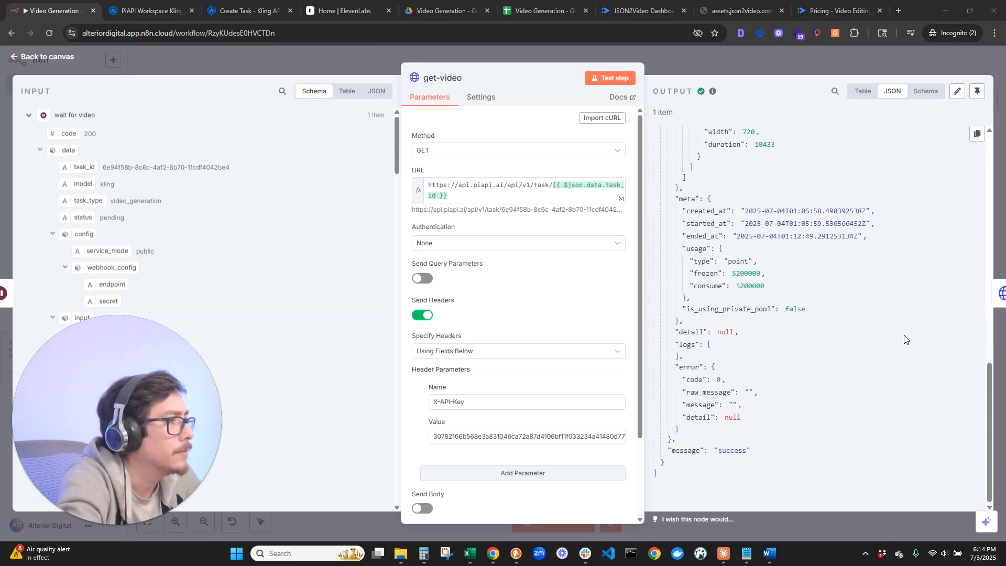
scroll(904, 339, "up", 6)
scroll(910, 427, "up", 10)
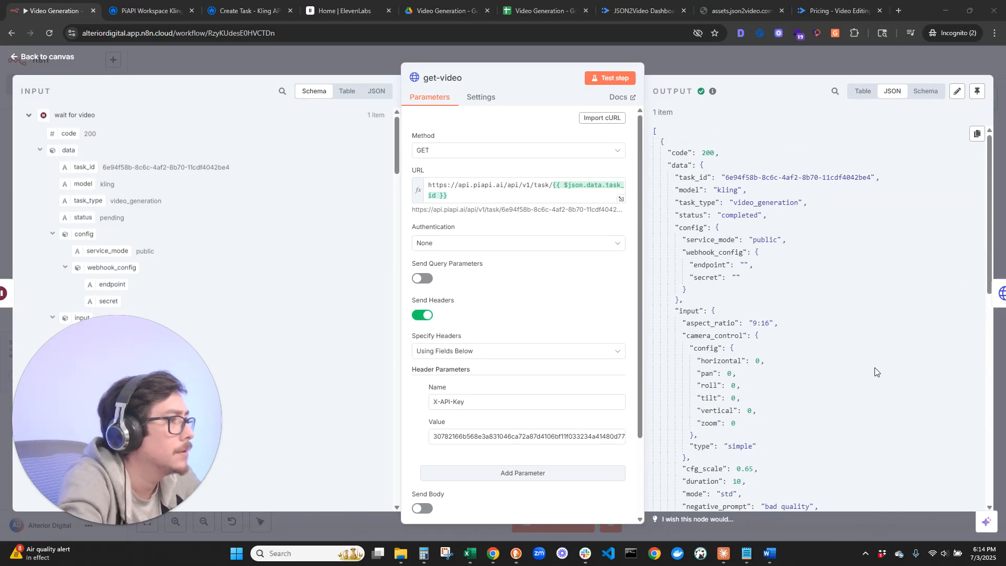
scroll(875, 372, "down", 1)
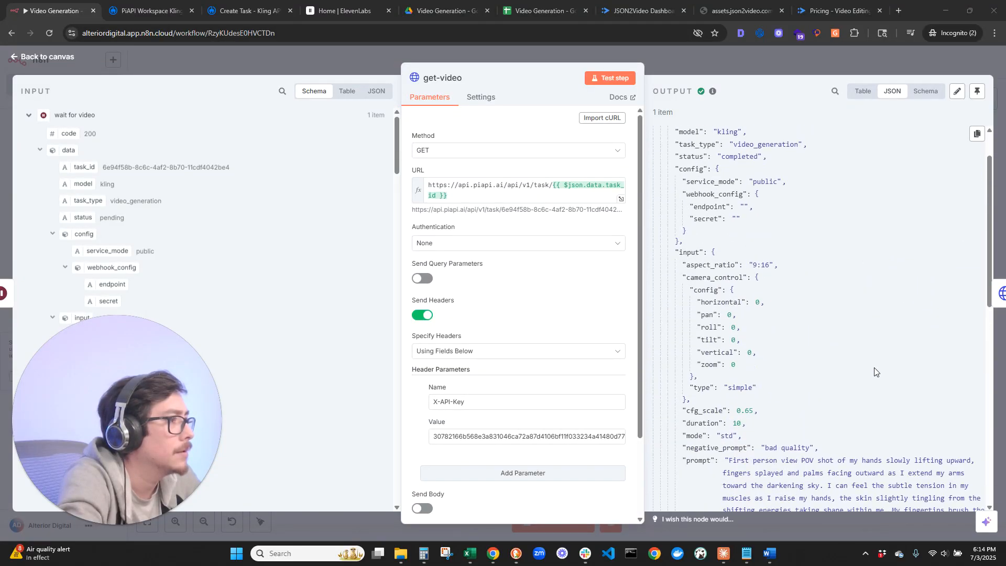
scroll(874, 372, "down", 10)
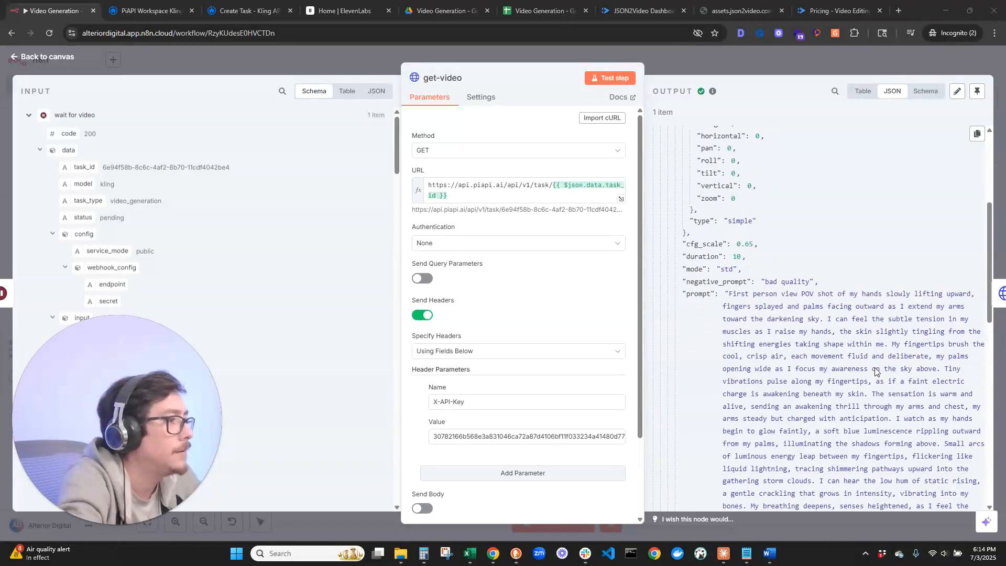
scroll(875, 372, "up", 3)
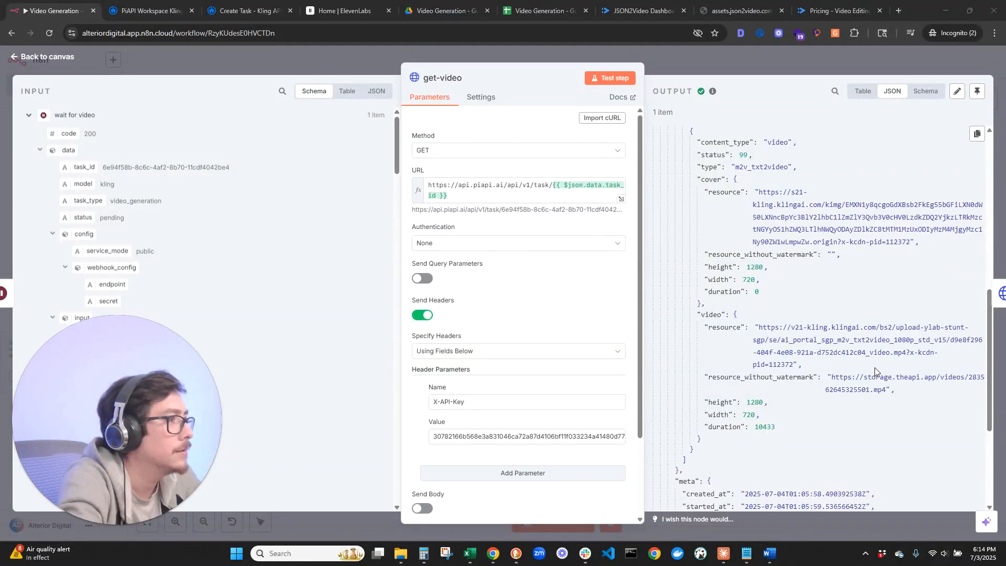
scroll(880, 372, "up", 1)
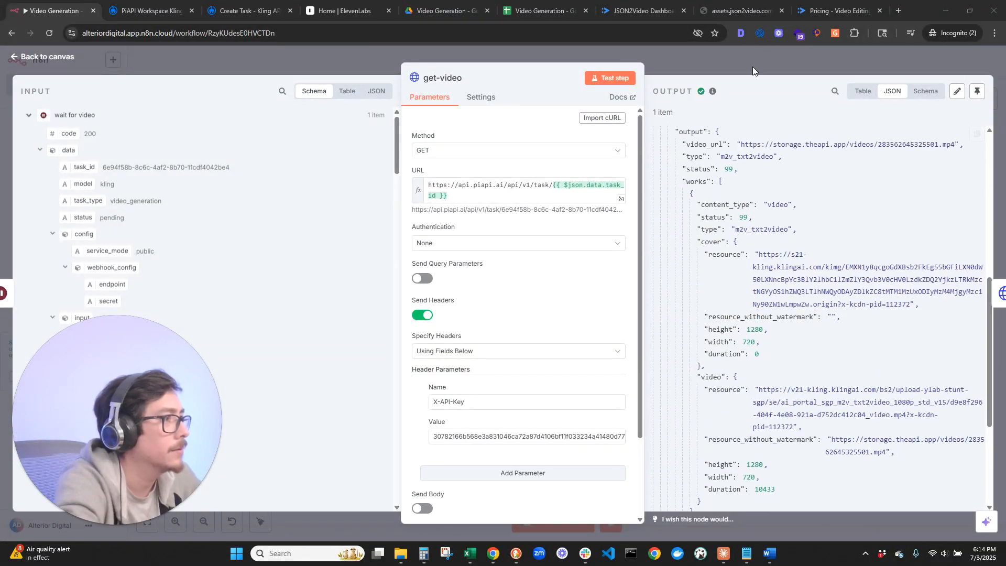
Open the get-video output's video_url in a new browser tab, watch the clip, and return to the workflow canvas.
left_click_drag(742, 145, 918, 140)
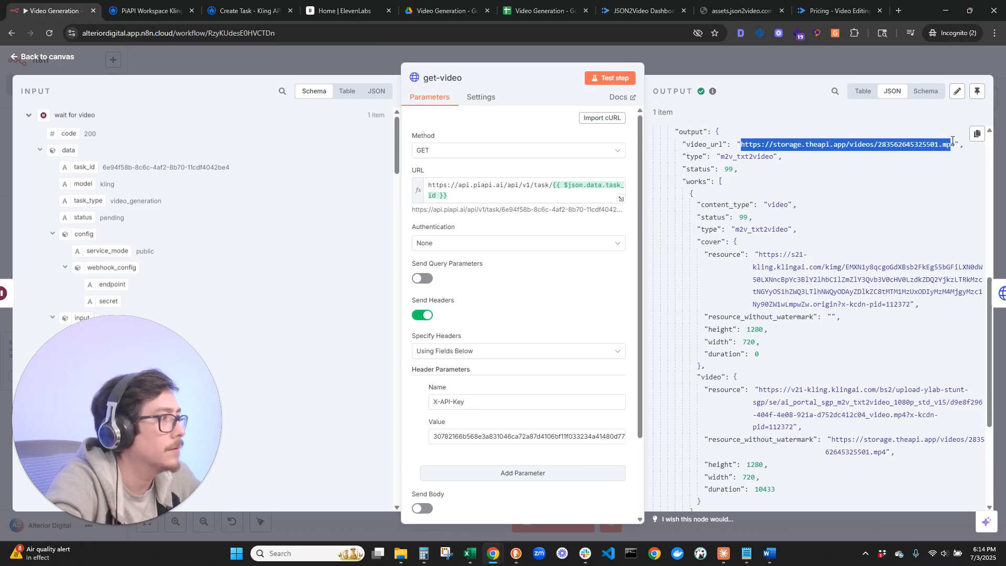
left_click(834, 11)
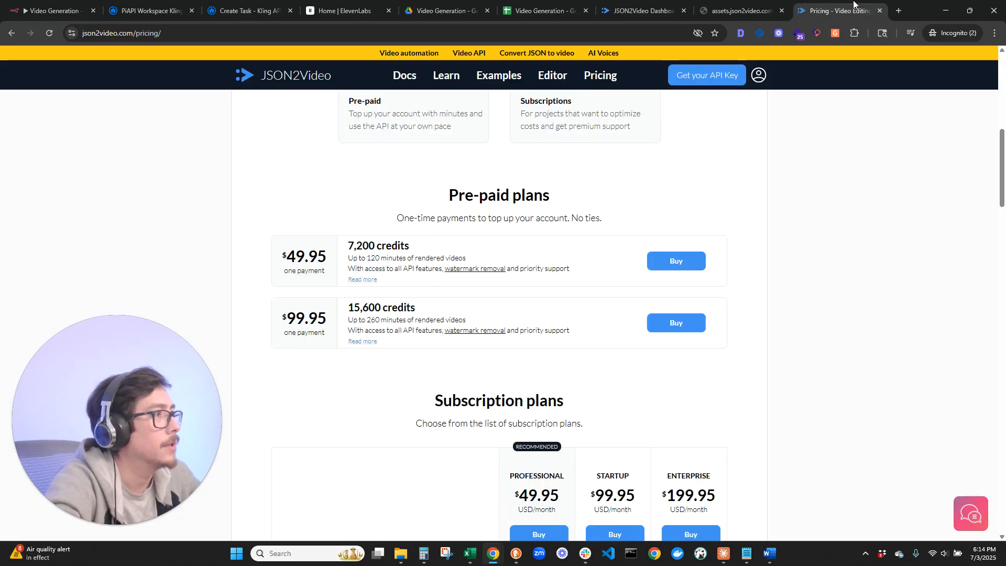
left_click(900, 10)
type("https://storage.theapi.app/videos/283562645325501.mp4")
key("Return")
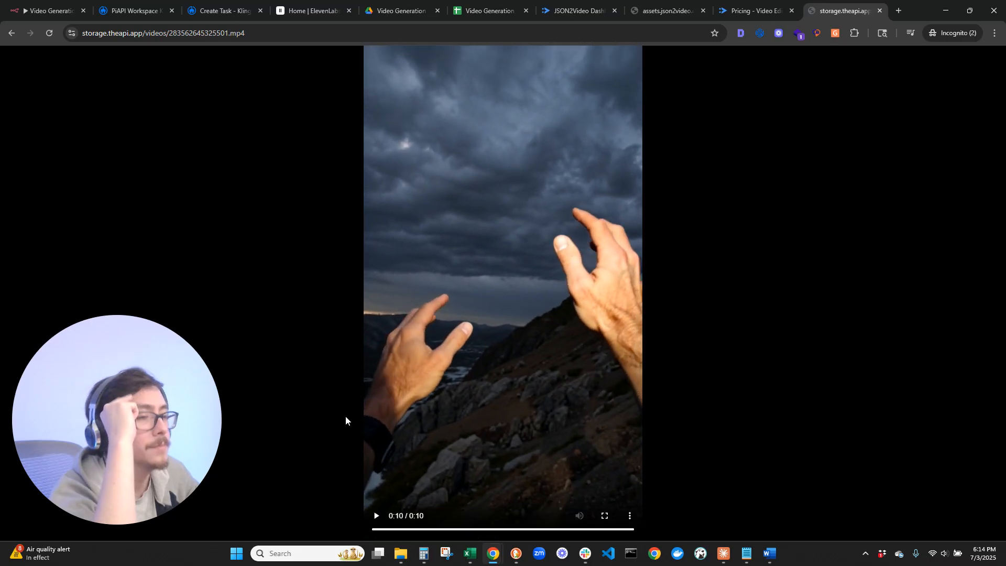
left_click(880, 11)
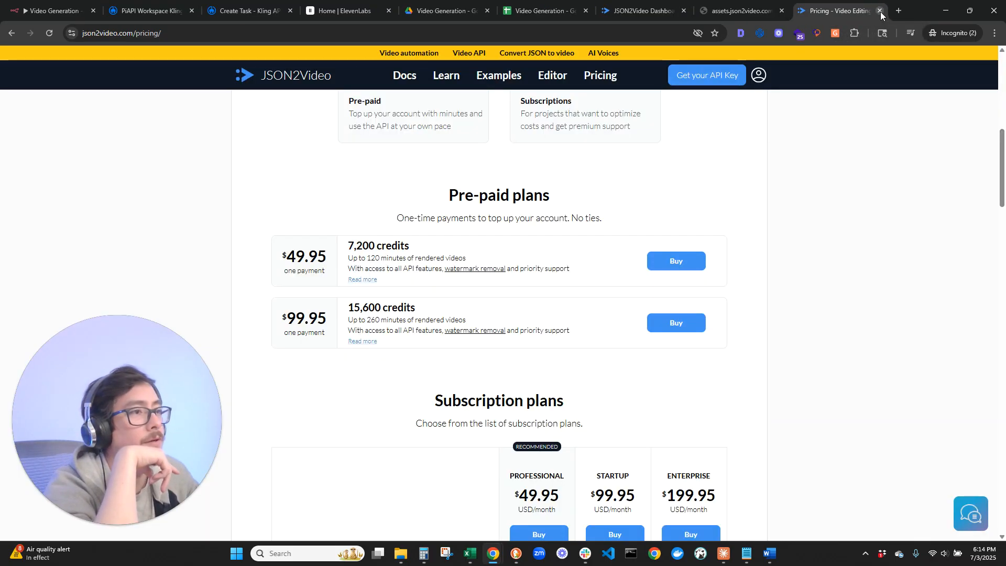
left_click(50, 5)
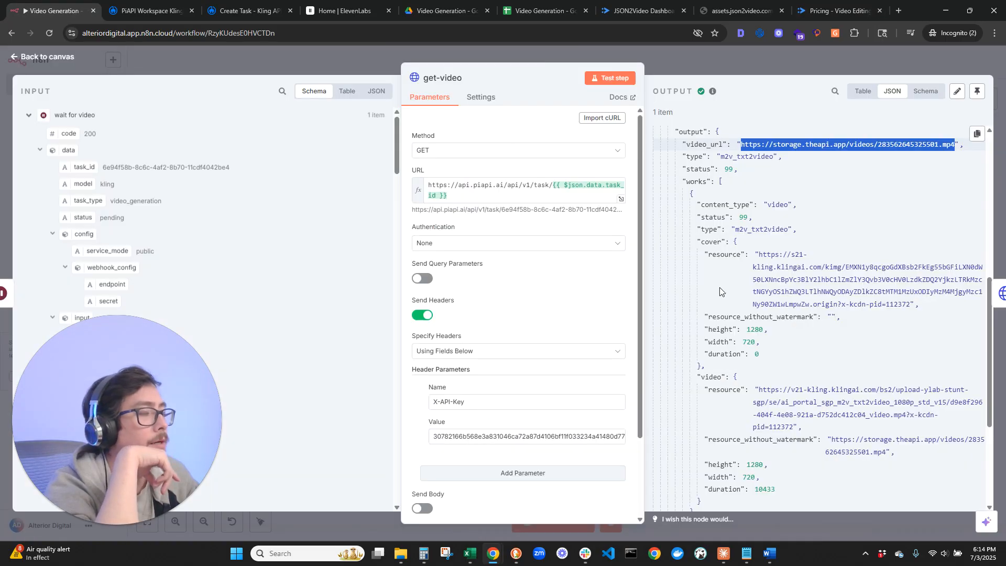
left_click(53, 58)
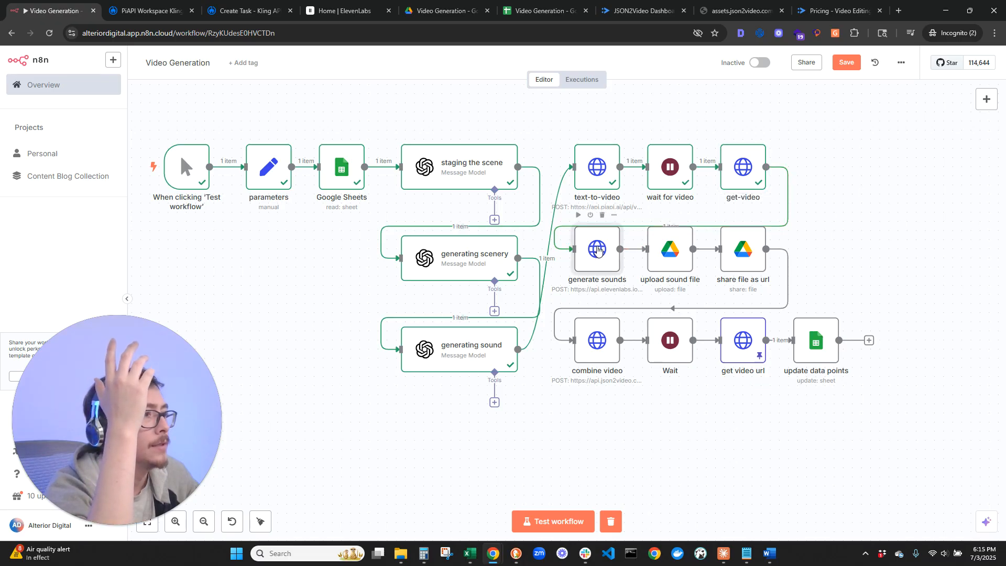
In the generate sounds node, replace the duration_seconds value with the text-video-sound-duration field from the parameters node.
double_click(616, 256)
scroll(633, 385, "down", 10)
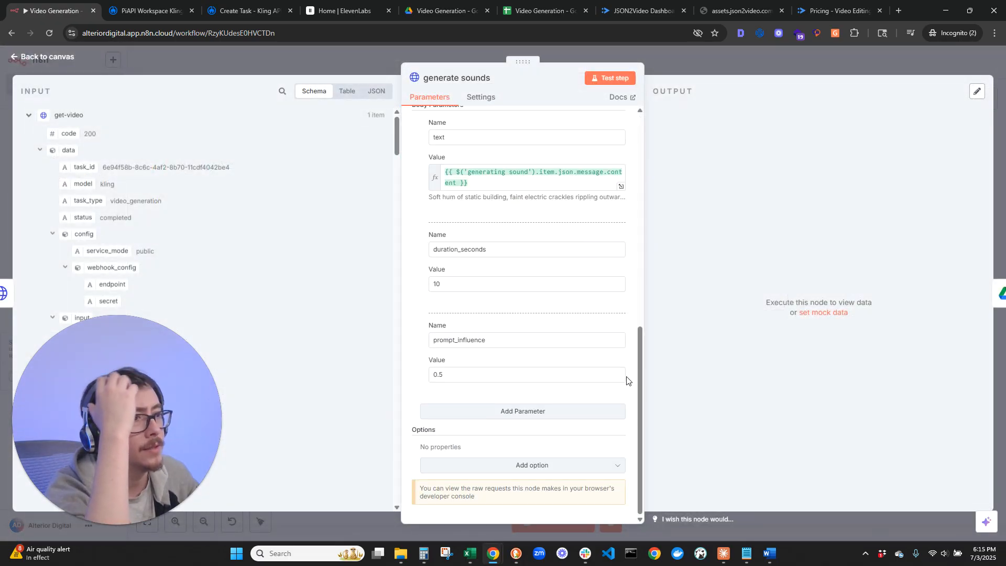
double_click(456, 284)
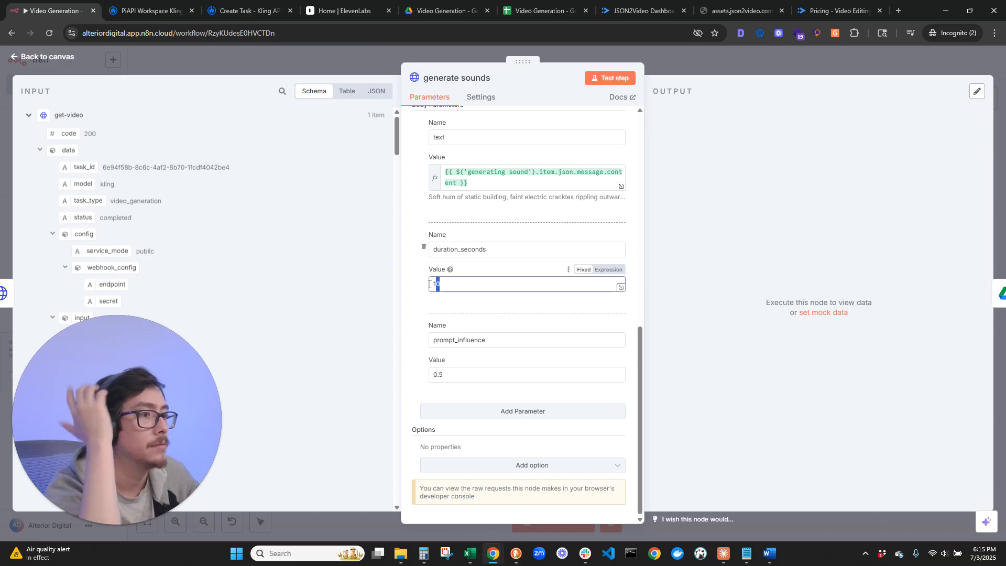
key("BackSpace")
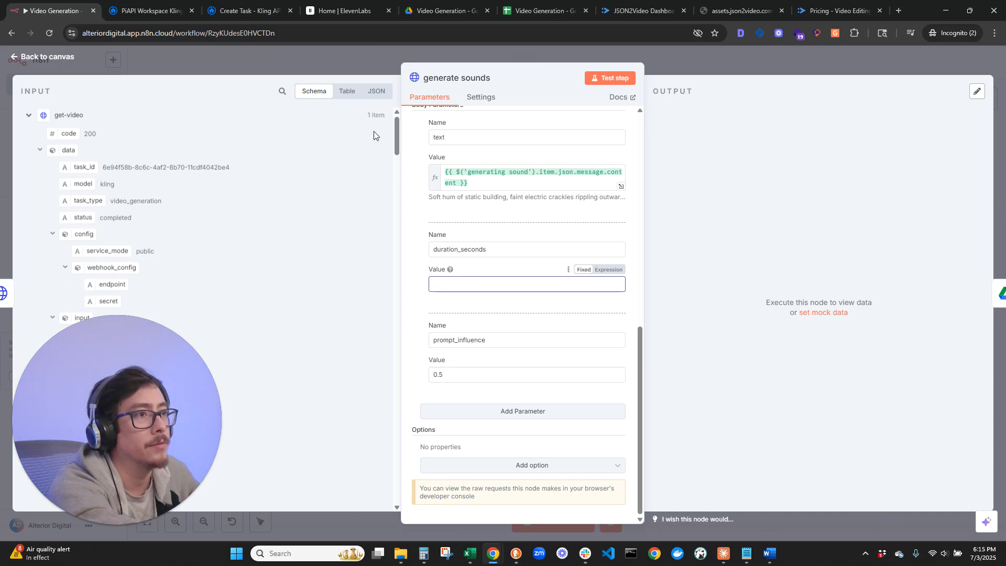
left_click_drag(395, 136, 378, 477)
left_click(146, 398)
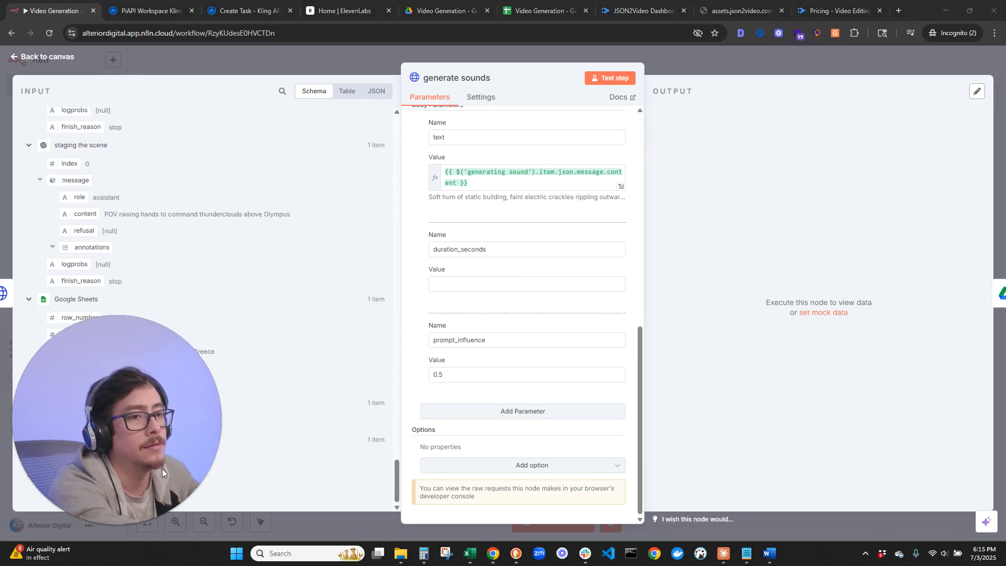
mouse_move(106, 477)
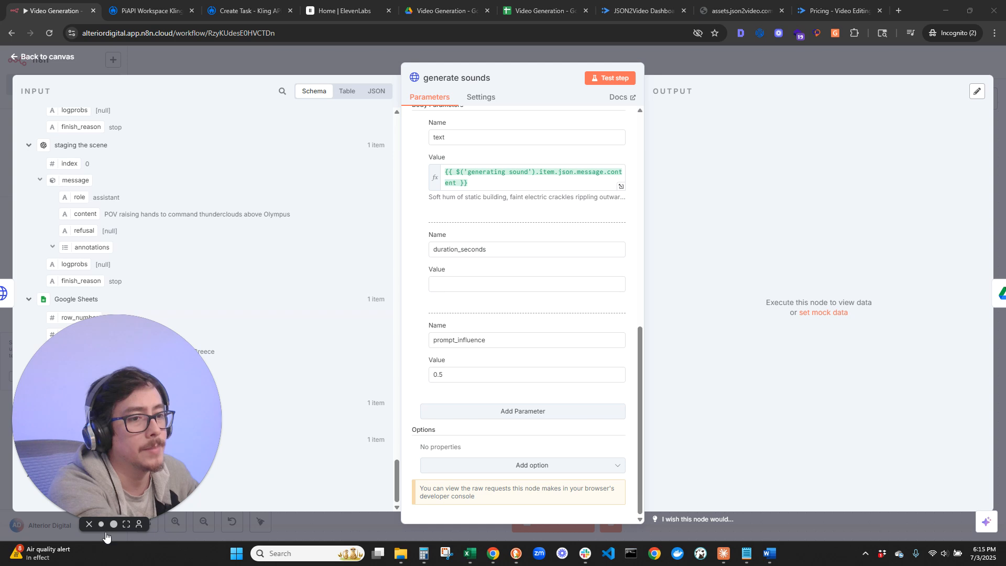
left_click(104, 525)
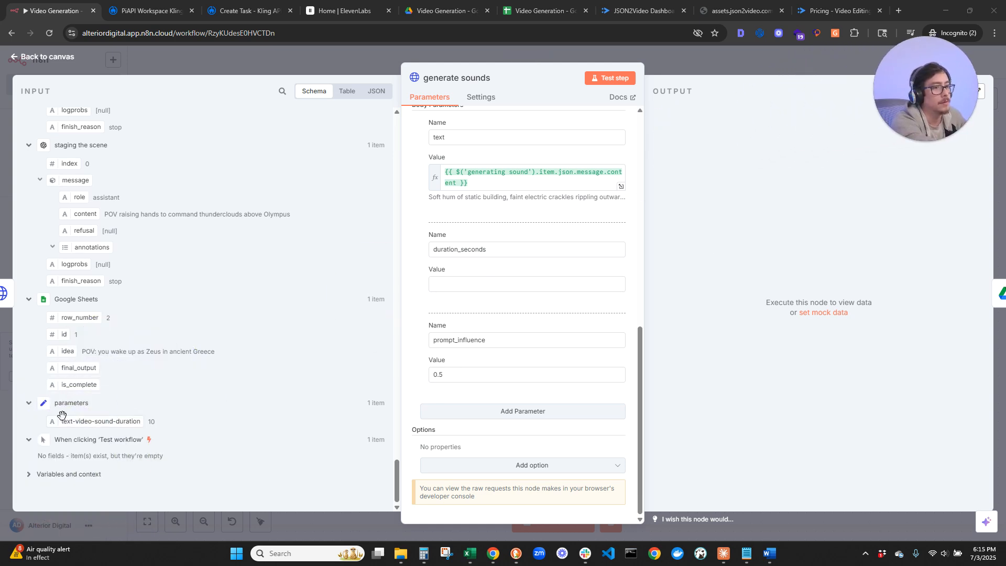
left_click_drag(70, 421, 521, 291)
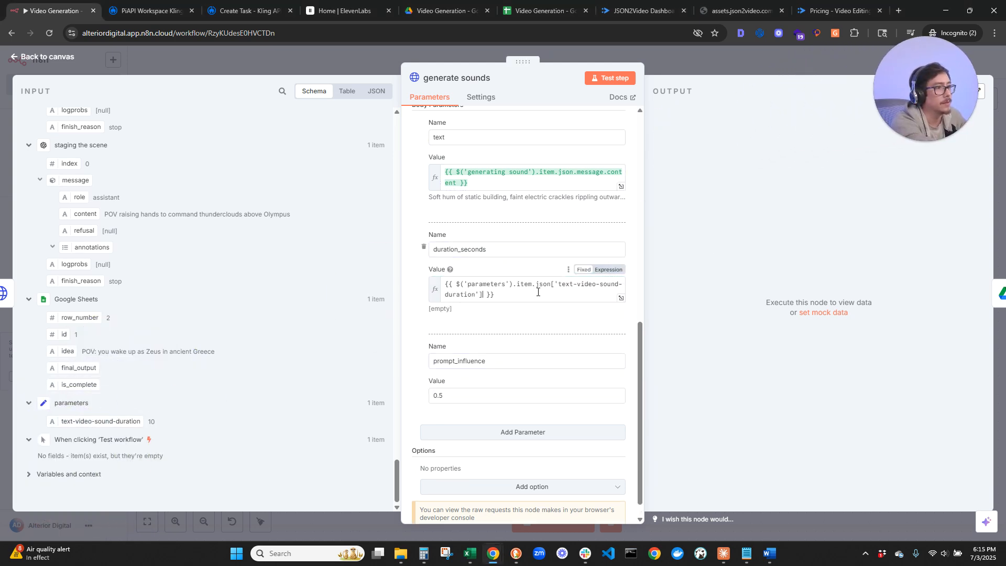
left_click(636, 393)
Review the generate sounds node's header and body settings for the ElevenLabs request and test the node.
scroll(636, 392, "up", 3)
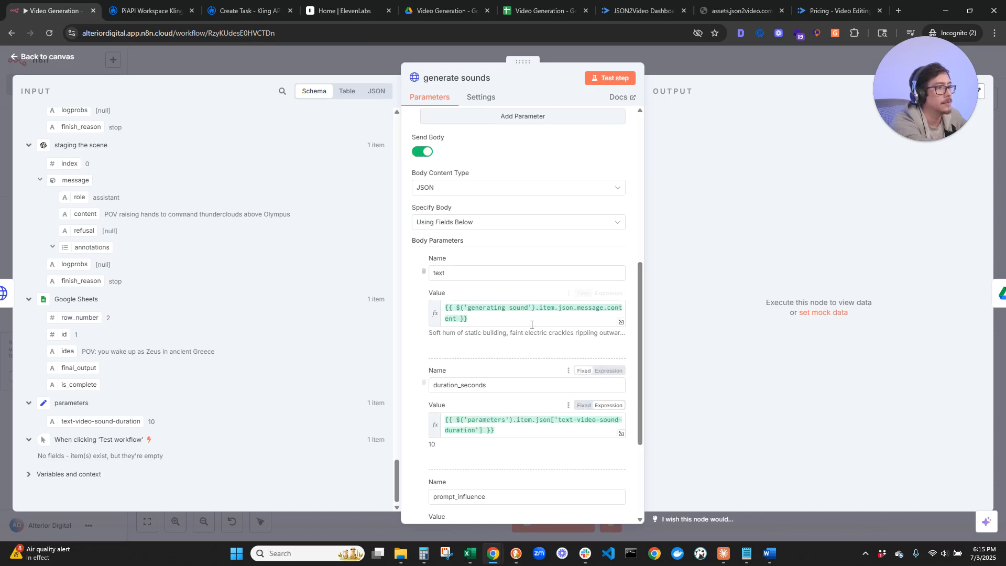
scroll(588, 439, "up", 5)
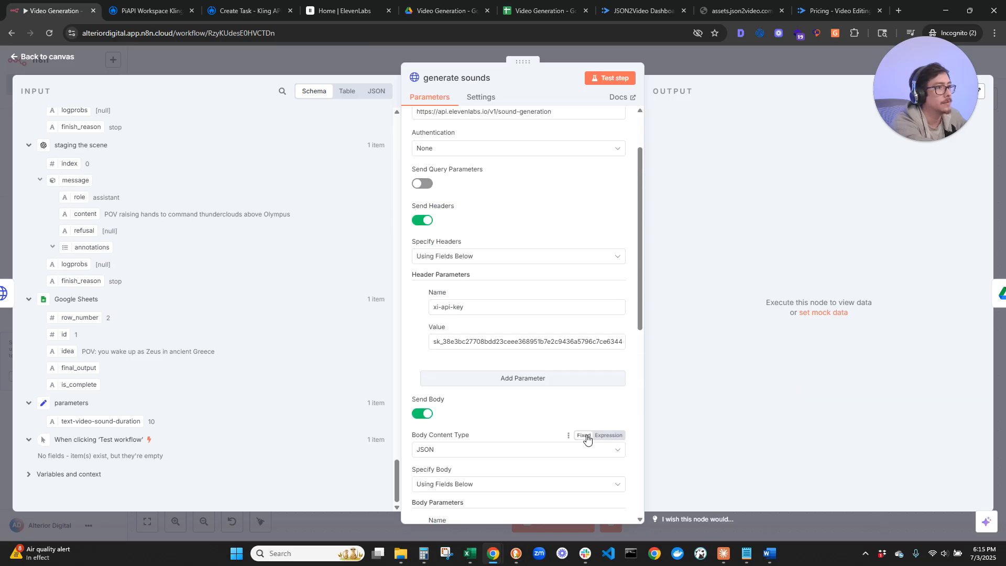
scroll(588, 436, "down", 9)
scroll(628, 435, "up", 10)
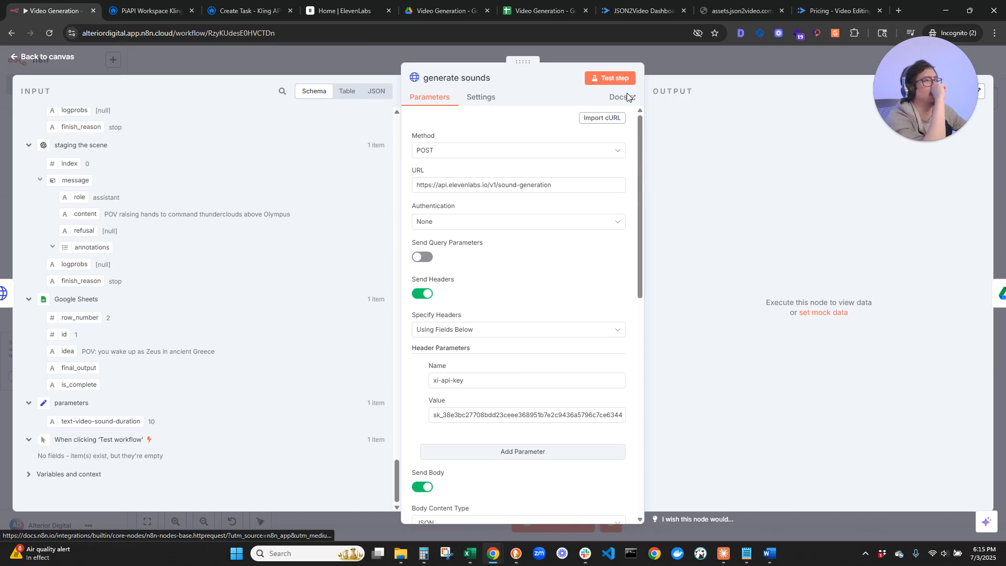
left_click(611, 77)
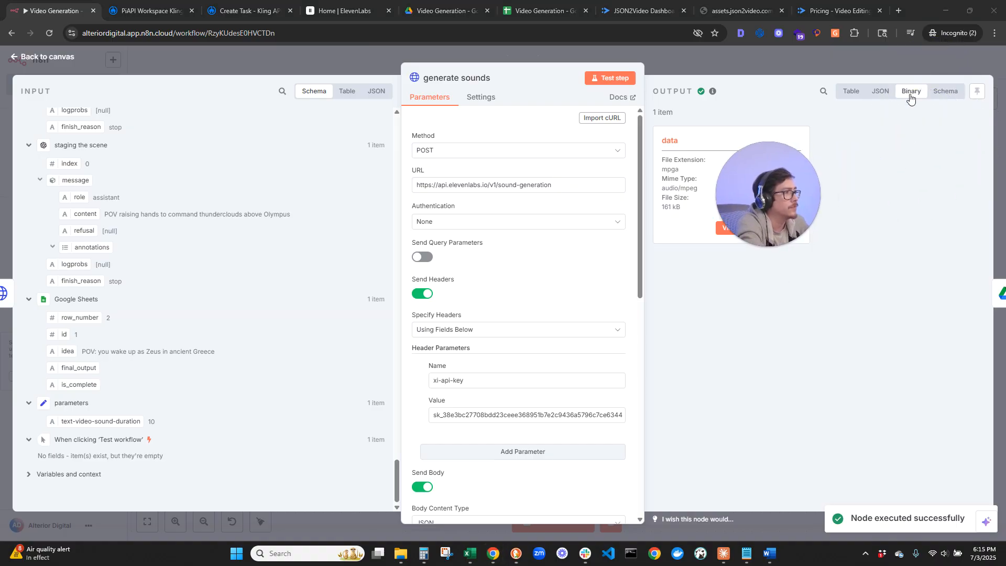
Examine the generate sounds node's output as JSON and copy the video_url link from its output section.
left_click(881, 91)
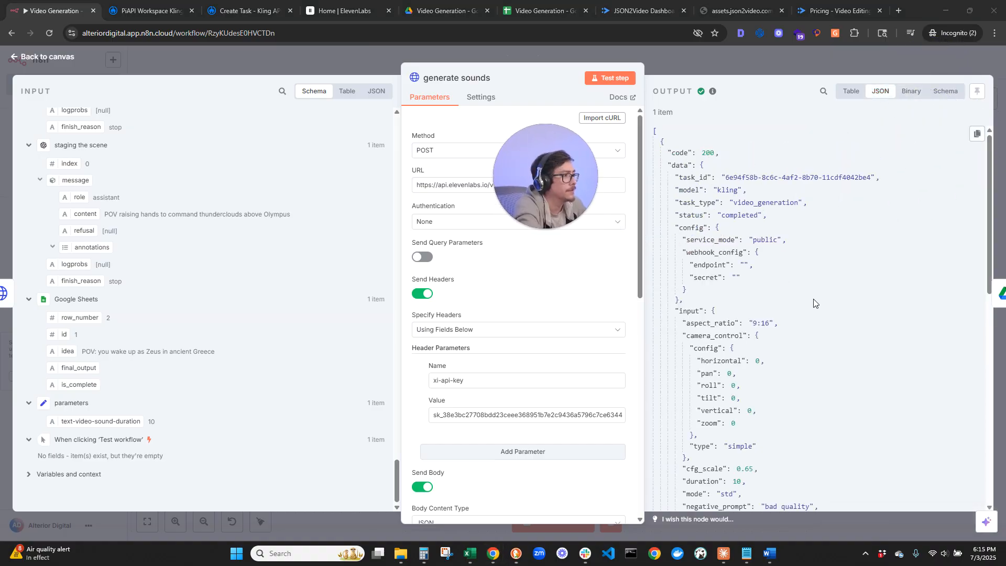
scroll(820, 288, "down", 6)
scroll(820, 288, "down", 10)
scroll(818, 291, "up", 2)
scroll(820, 291, "down", 4)
scroll(826, 288, "up", 3)
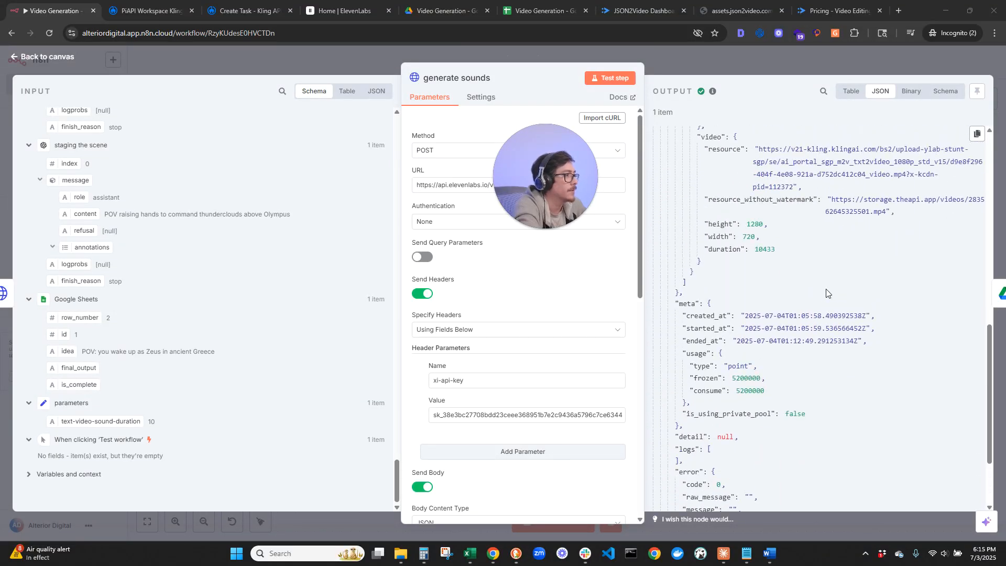
scroll(827, 293, "up", 3)
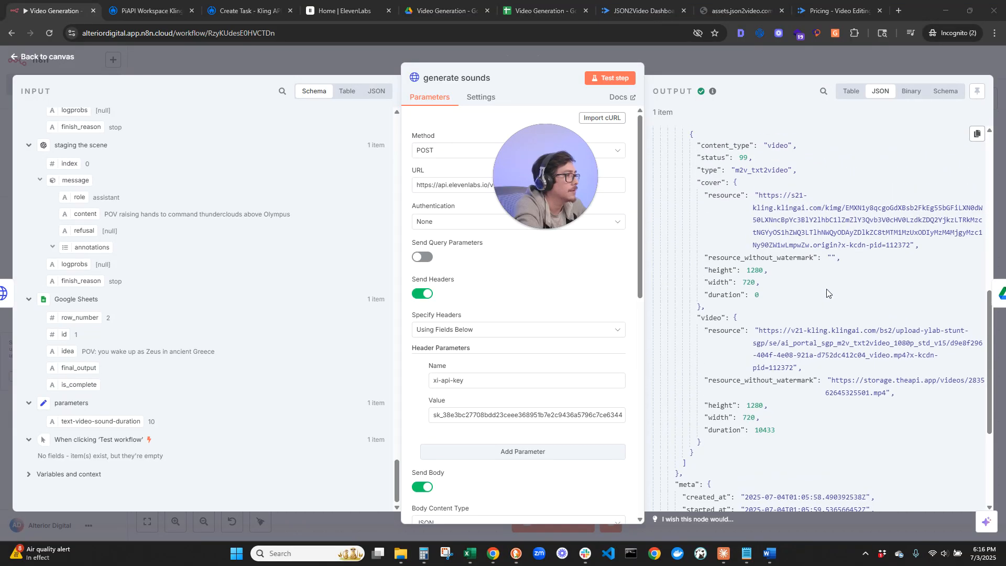
scroll(827, 293, "up", 8)
scroll(827, 292, "down", 6)
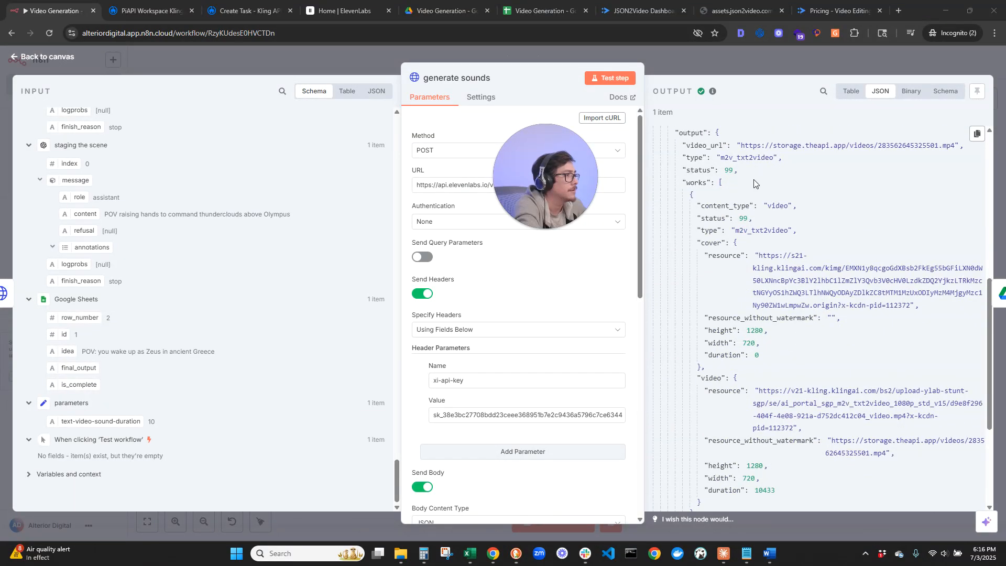
left_click_drag(742, 145, 954, 148)
key("ctrl+c")
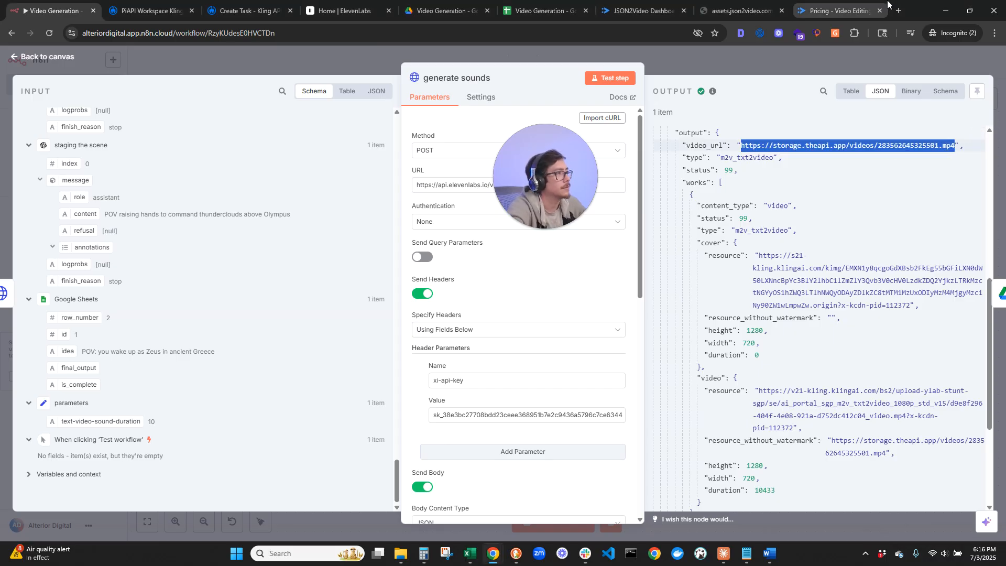
Open the copied video_url link in a new browser tab, view the clip, close it and return to the workflow canvas.
left_click(898, 10)
key("ctrl+v")
key("Return")
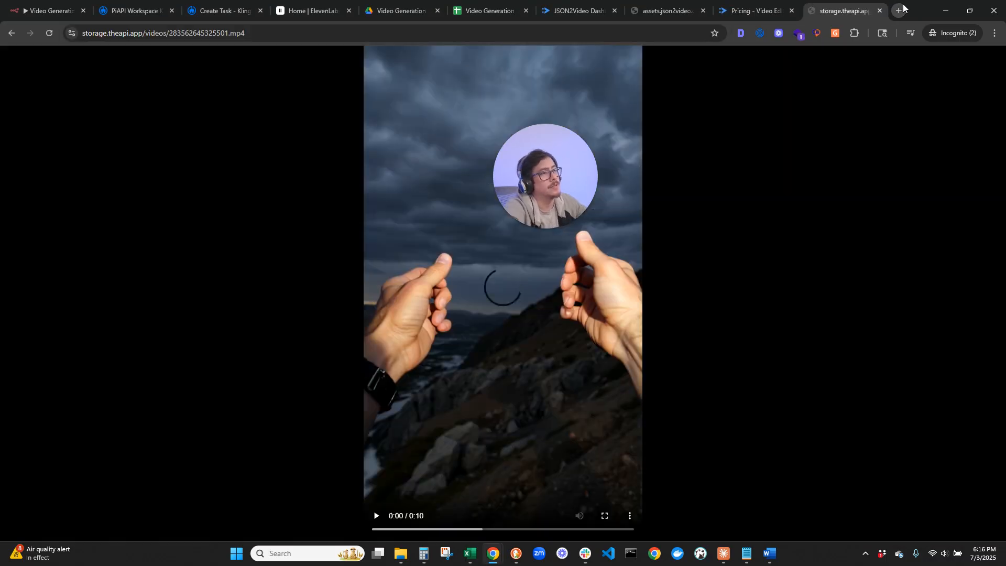
left_click(880, 12)
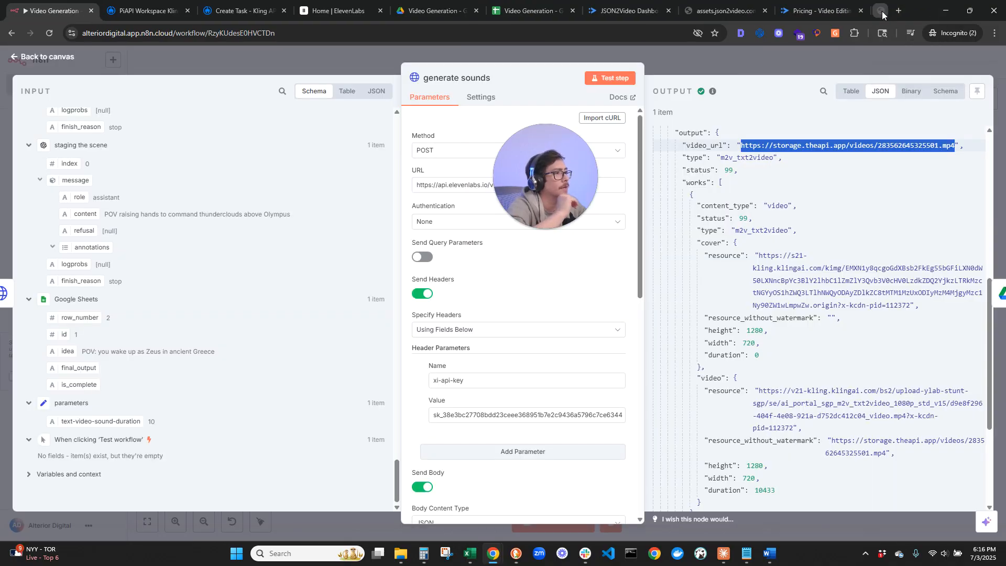
left_click(34, 59)
left_click_drag(562, 216, 117, 451)
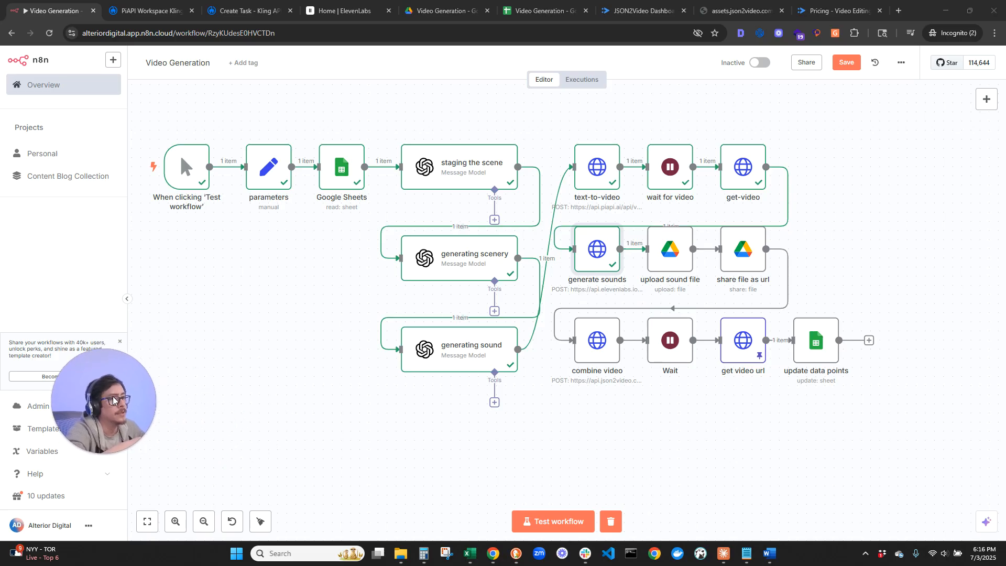
In the upload sound file node, extend the file name with a hyphen and the Google Sheets idea field before .mp3.
left_click(679, 254)
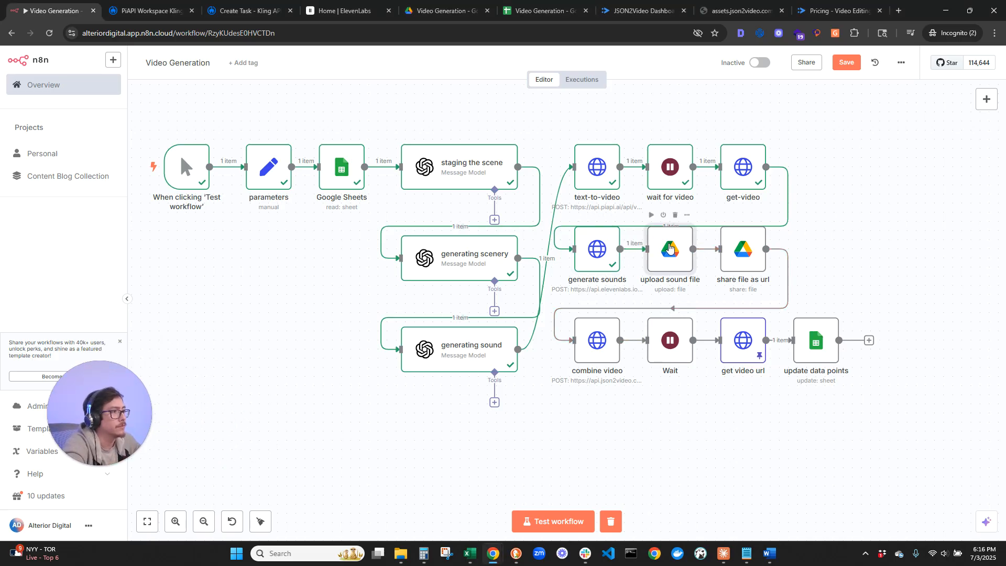
double_click(670, 248)
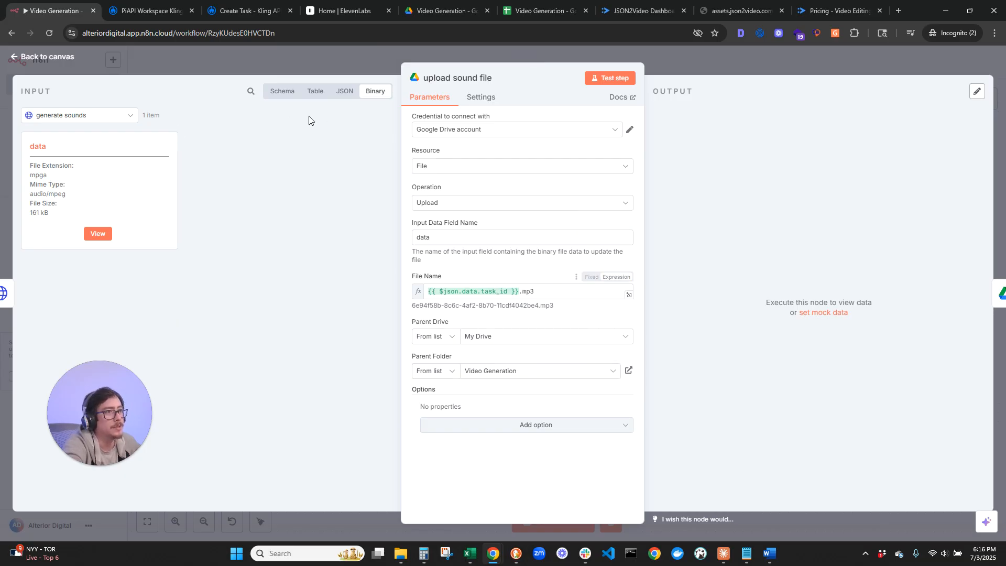
left_click(278, 94)
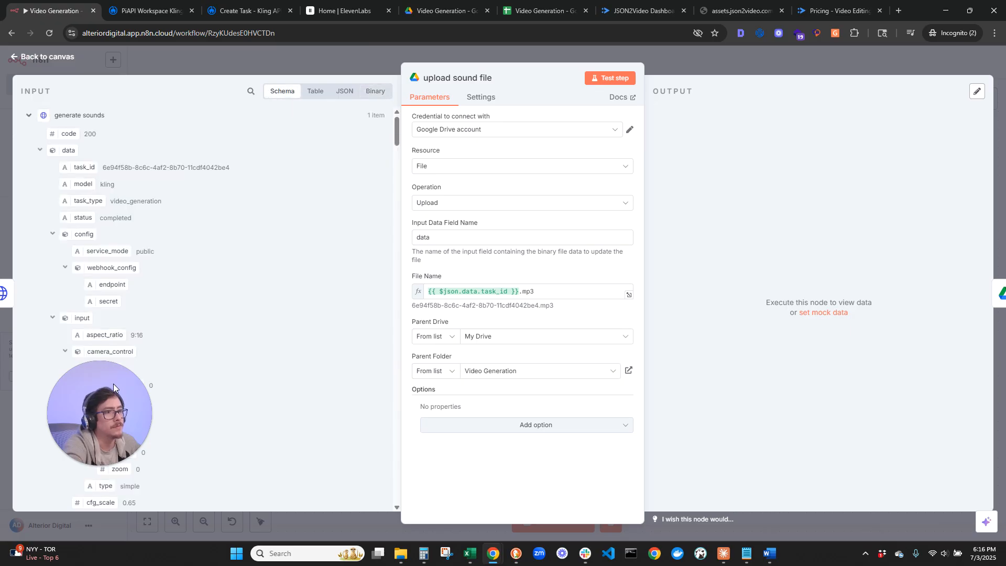
left_click_drag(115, 391, 284, 170)
left_click_drag(402, 134, 382, 486)
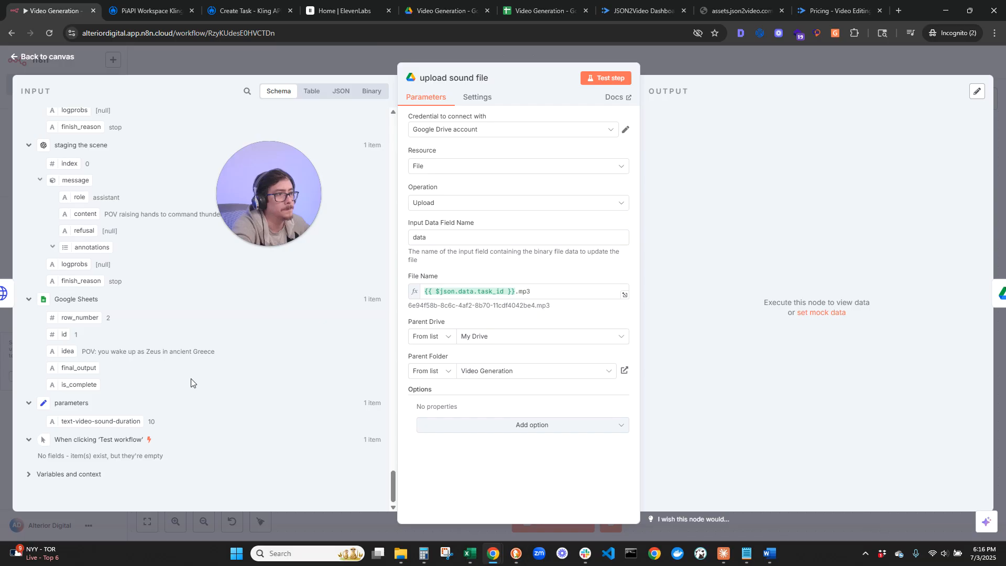
left_click(522, 291)
type("-")
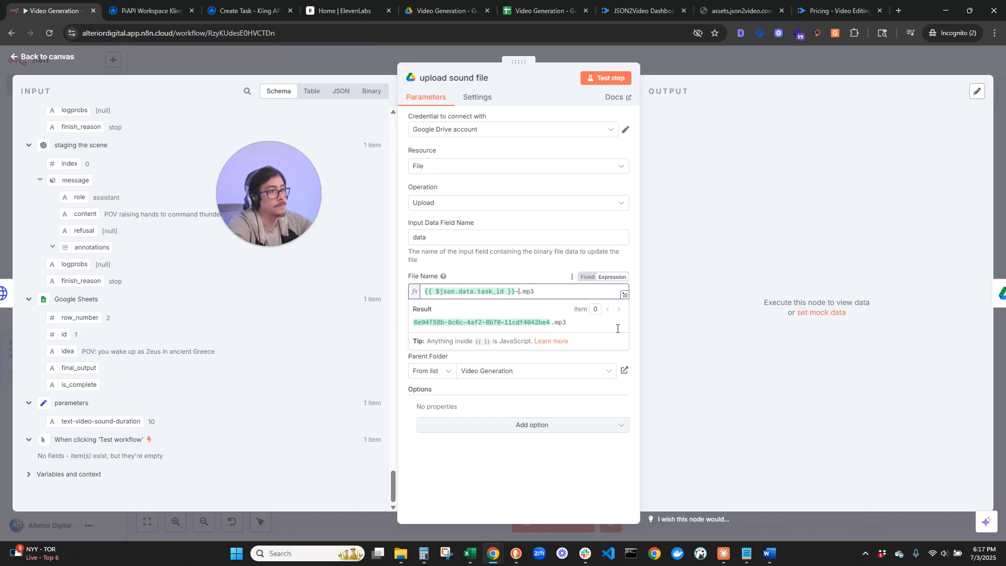
left_click_drag(62, 352, 519, 293)
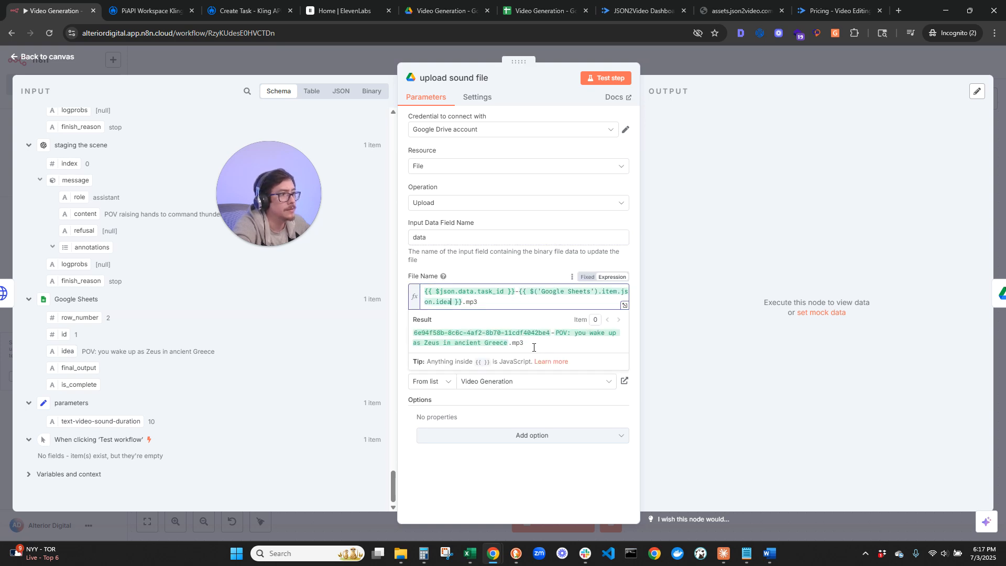
left_click(631, 430)
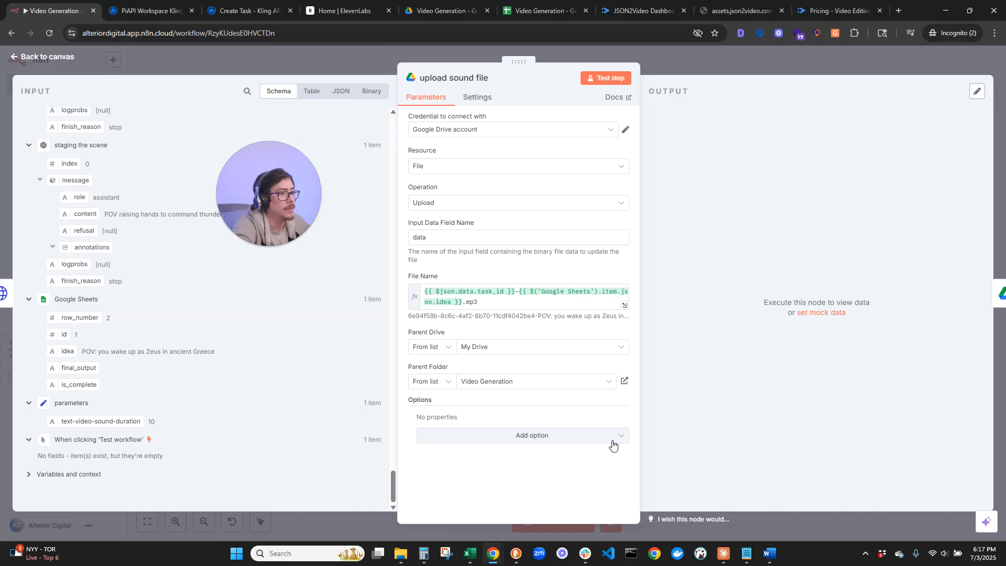
Test the upload sound file node and check for the new MP3 in the Video Generation Drive folder, returning to the workflow canvas.
left_click(607, 79)
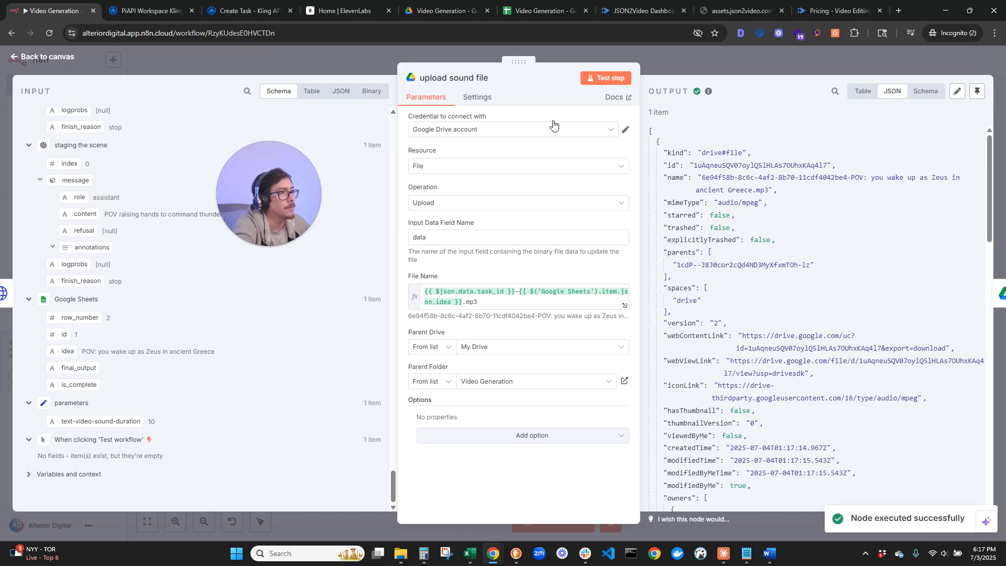
left_click(457, 1)
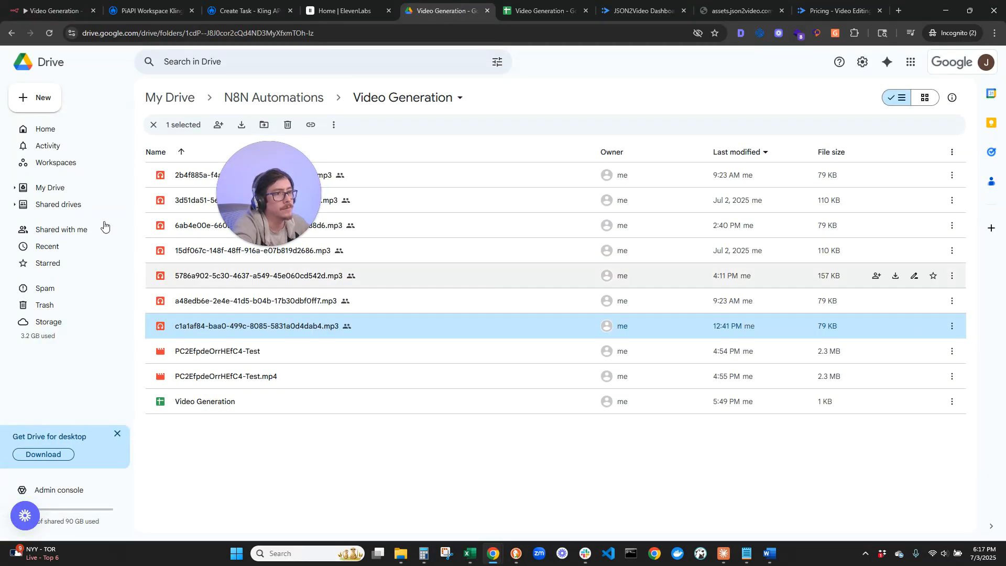
left_click(49, 34)
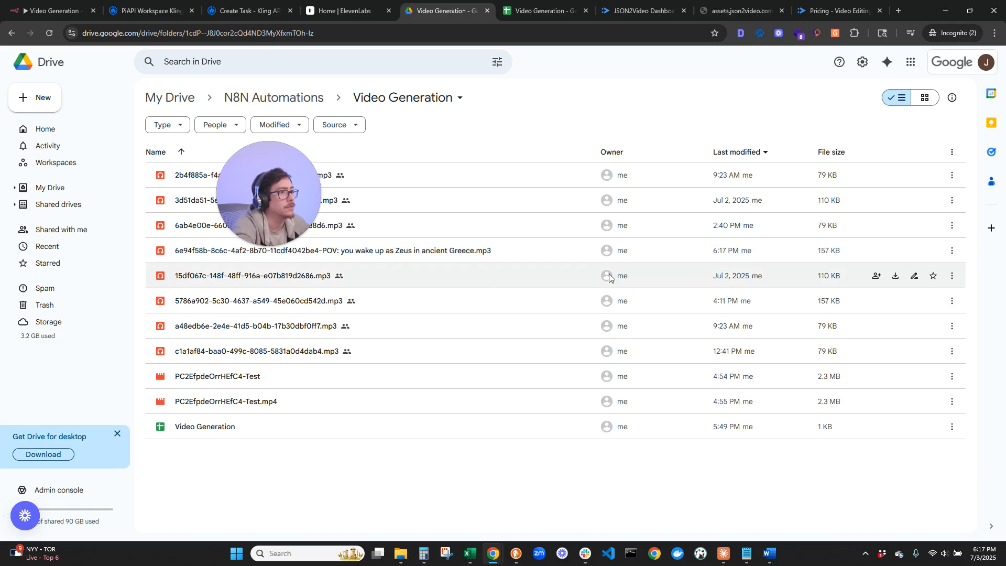
left_click(58, 10)
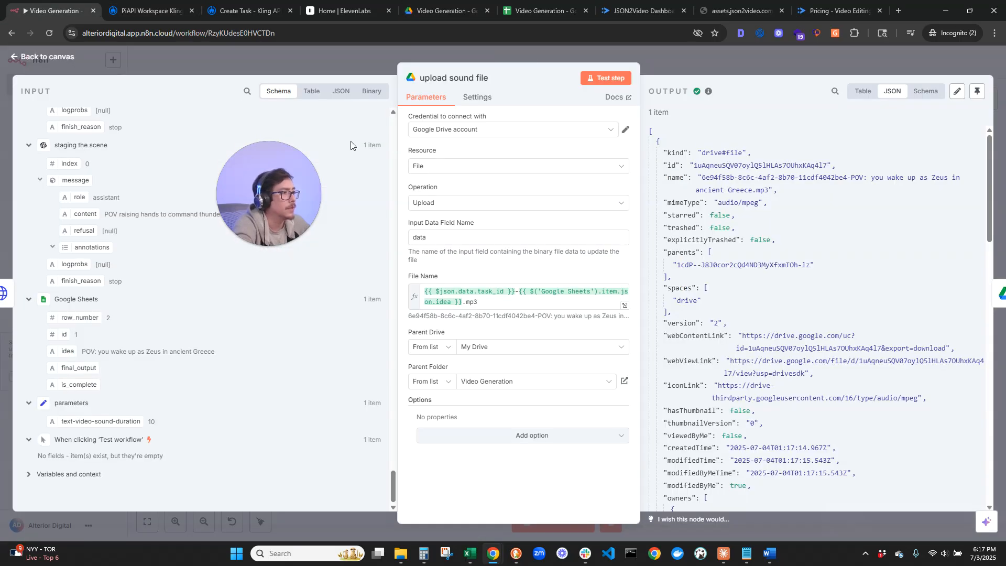
left_click(47, 56)
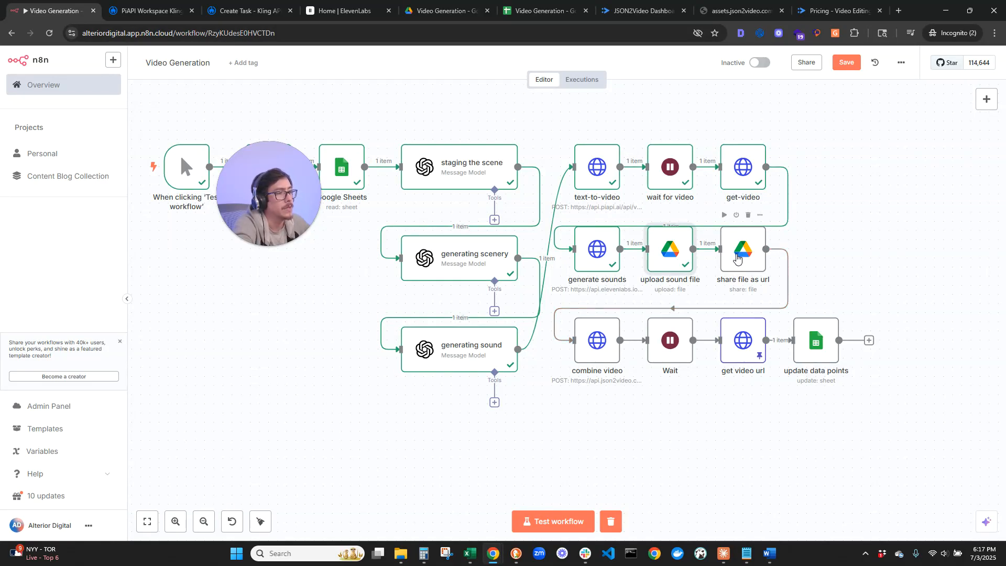
Review the share file as url node's operation, file ID and permission settings, and test the node.
double_click(737, 258)
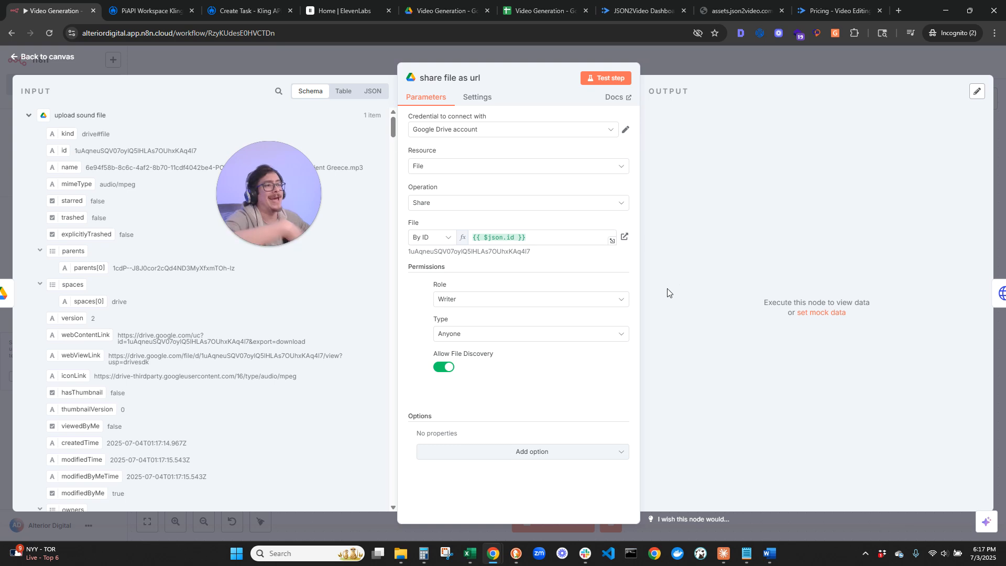
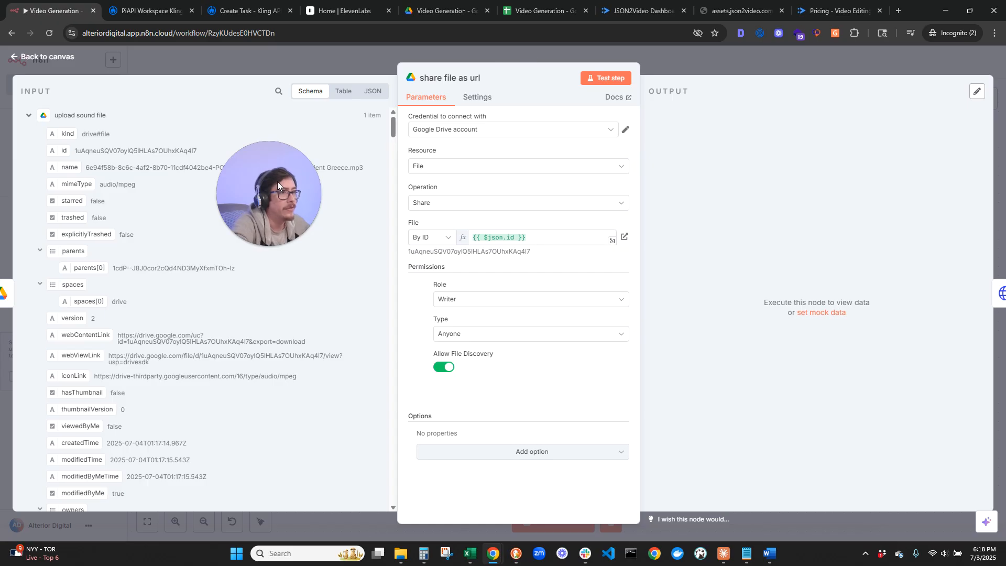
left_click_drag(297, 203, 914, 99)
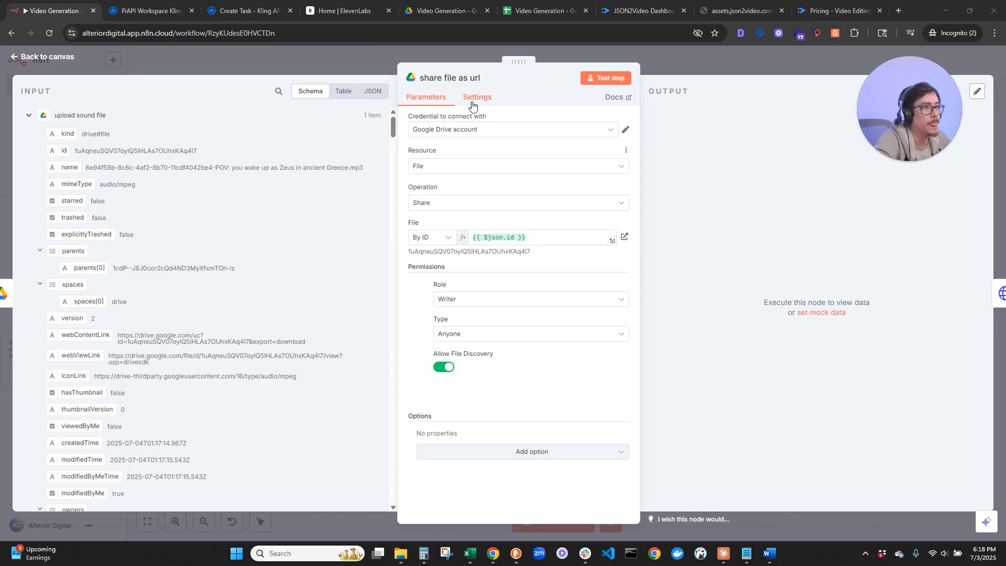
left_click(422, 205)
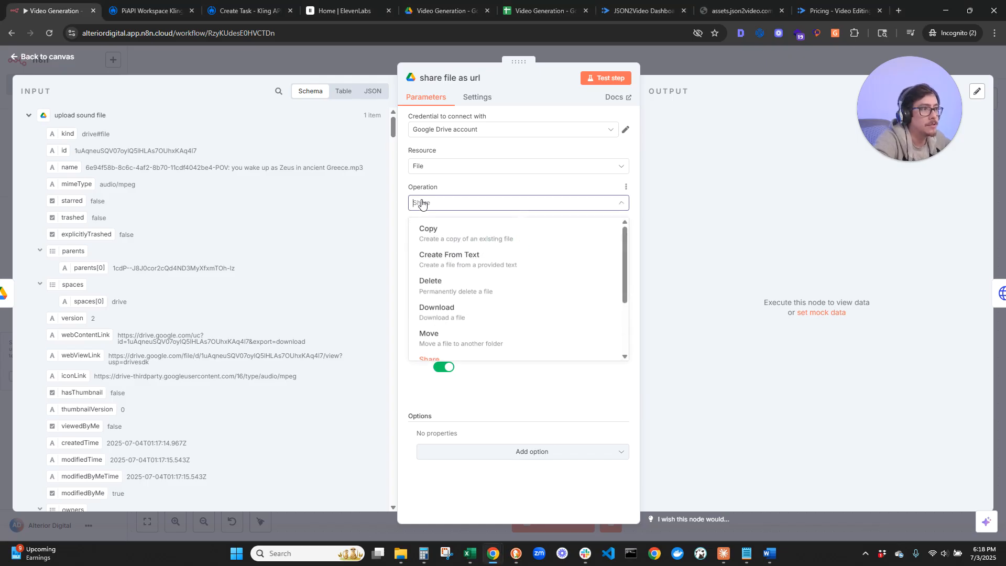
left_click(422, 204)
left_click(436, 243)
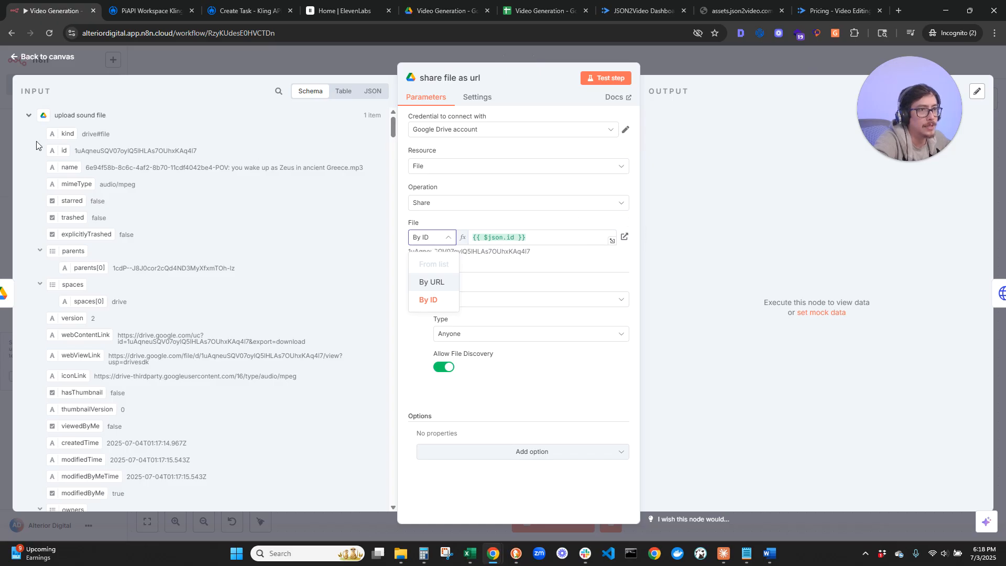
left_click(585, 266)
left_click_drag(537, 251, 433, 259)
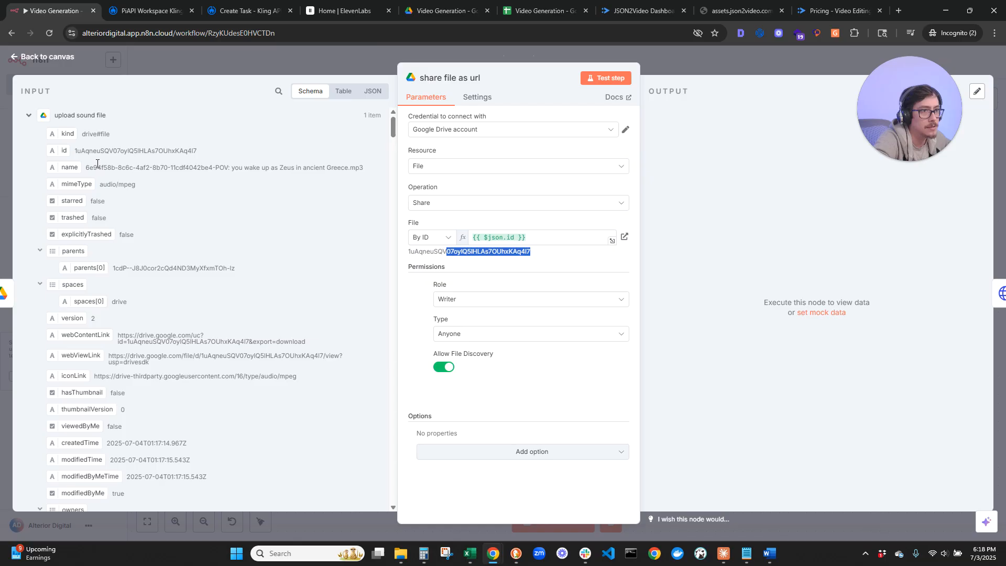
left_click_drag(83, 155, 212, 156)
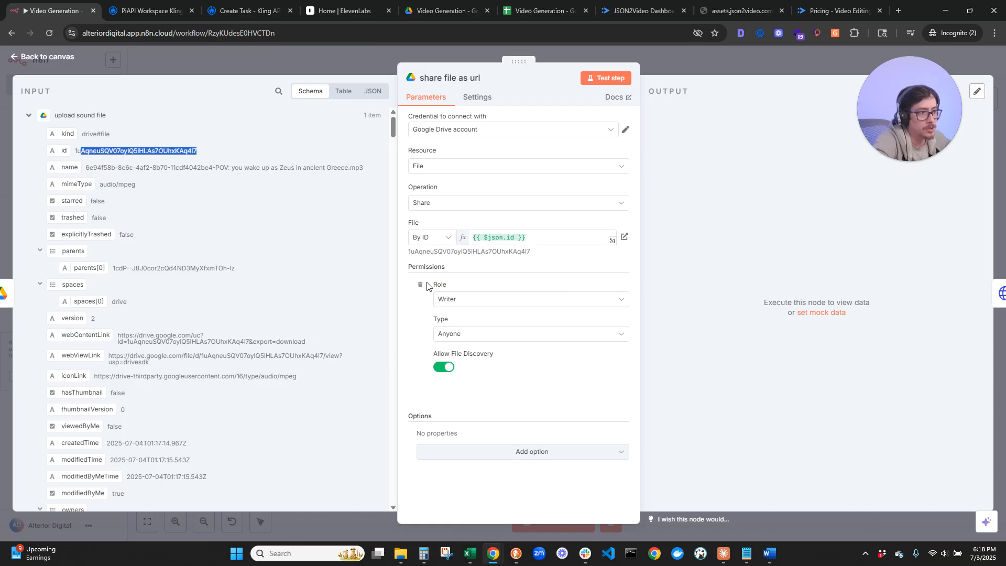
left_click(471, 299)
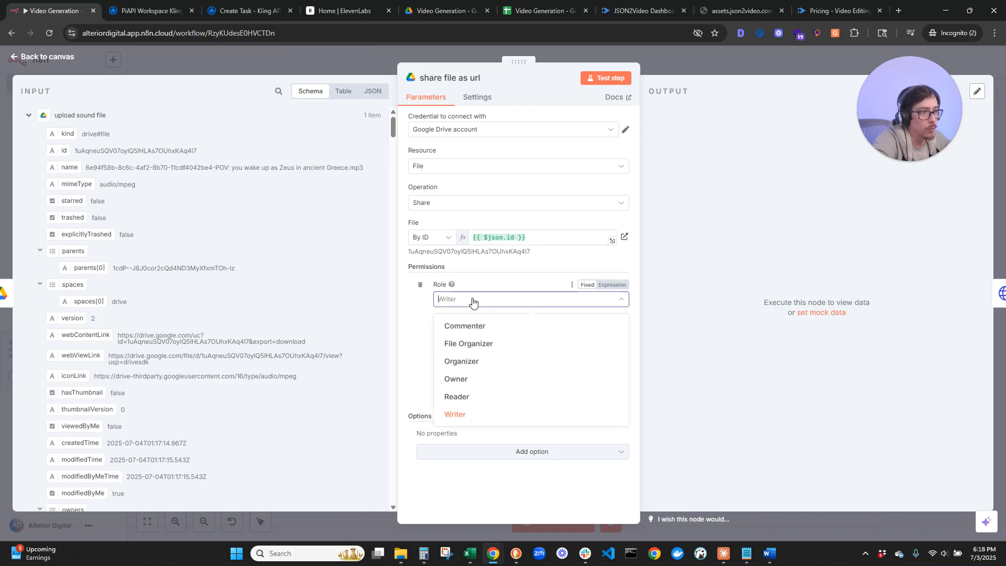
left_click(433, 404)
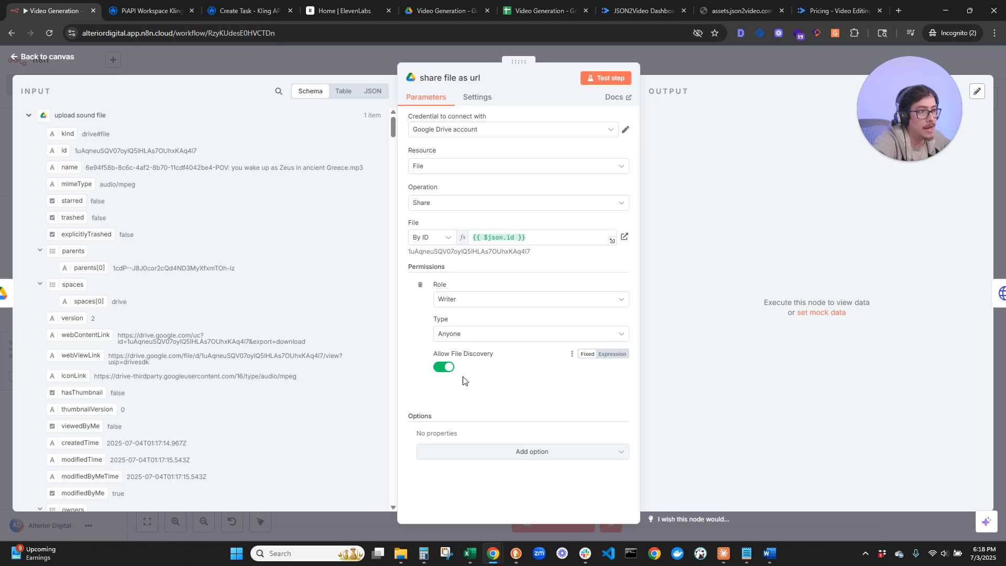
left_click(607, 79)
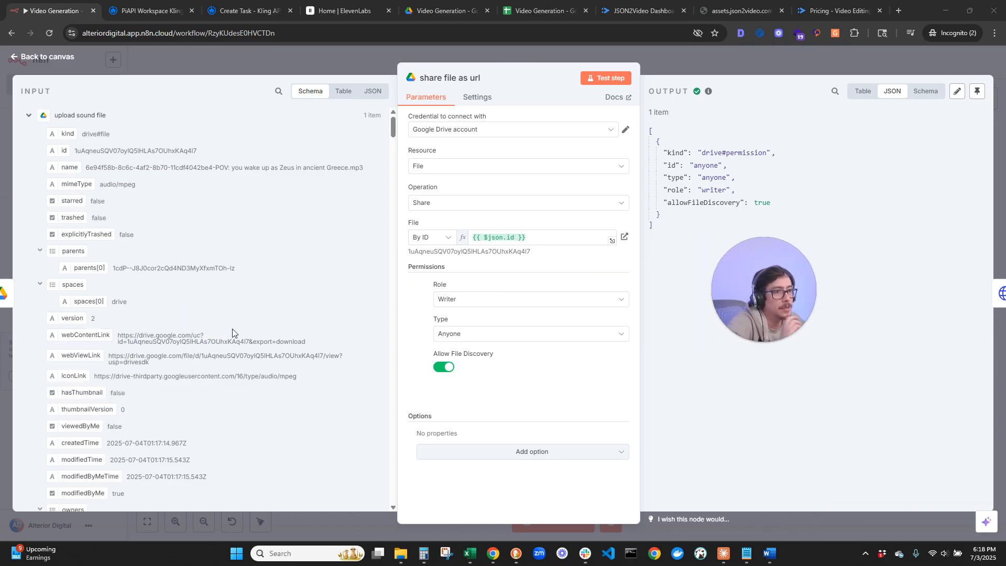
Open the uploaded sound file's webViewLink in a new browser tab, play the audio and return to the workflow canvas.
left_click_drag(120, 335, 303, 345)
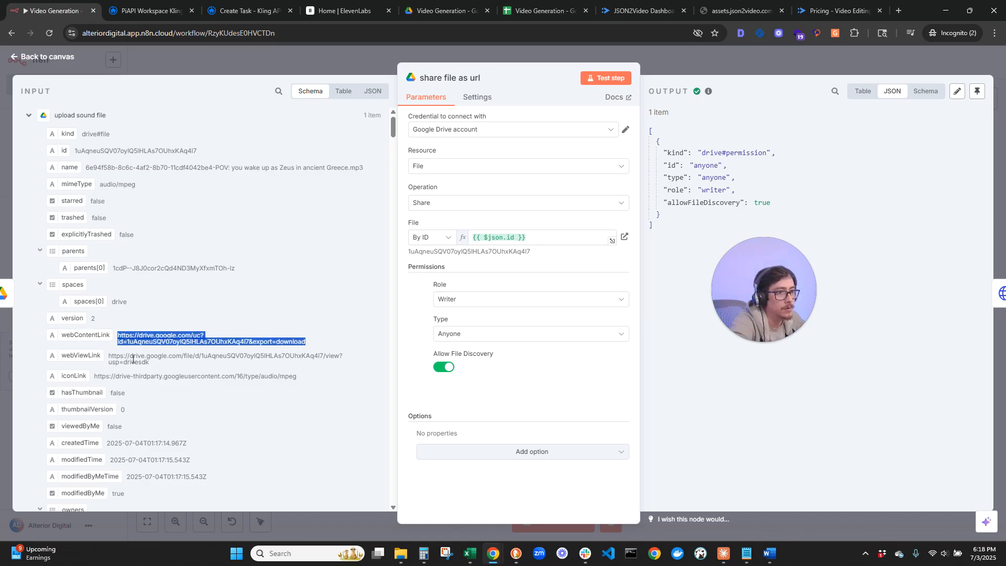
left_click_drag(109, 356, 160, 370)
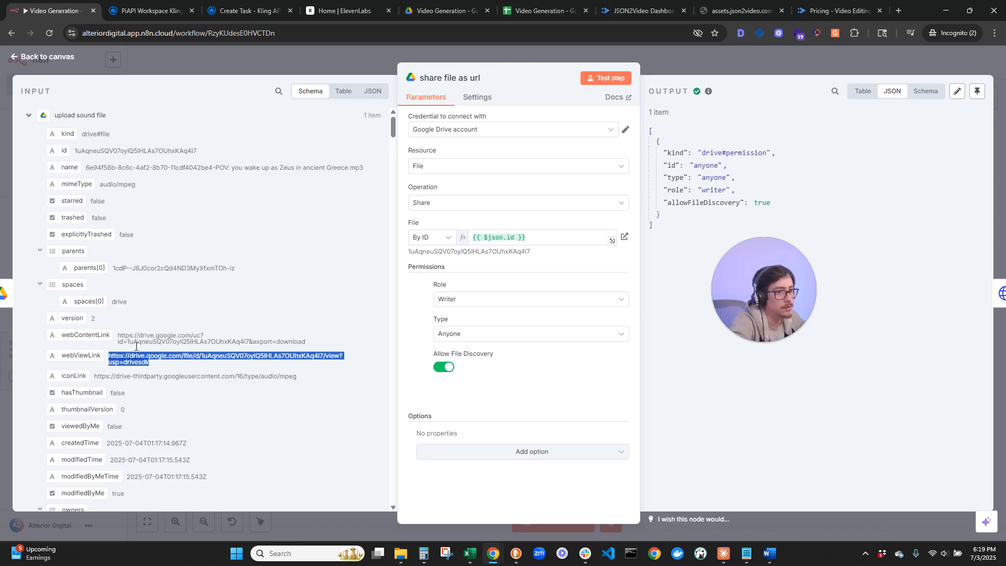
left_click(896, 11)
key("ctrl+v")
key("Return")
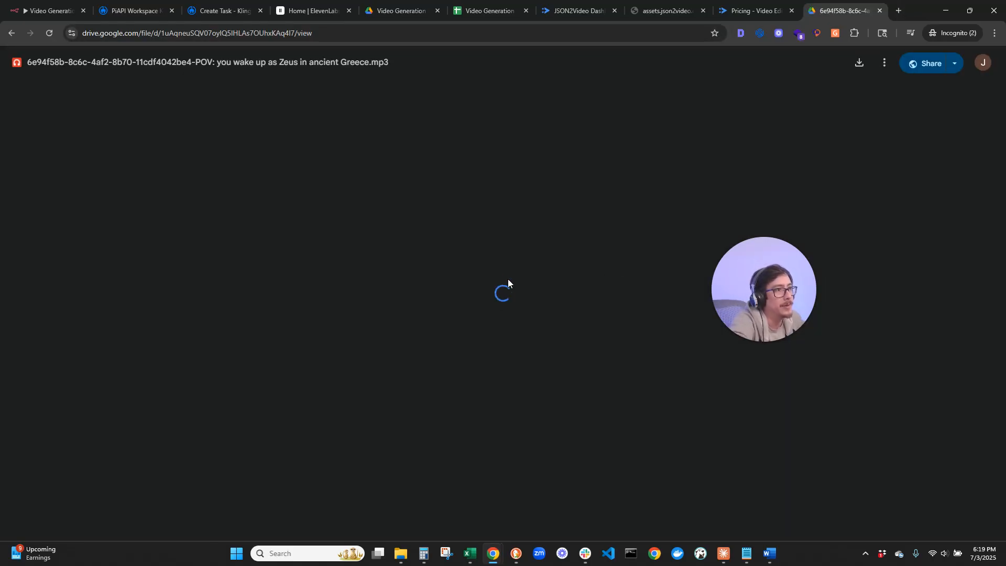
left_click(435, 339)
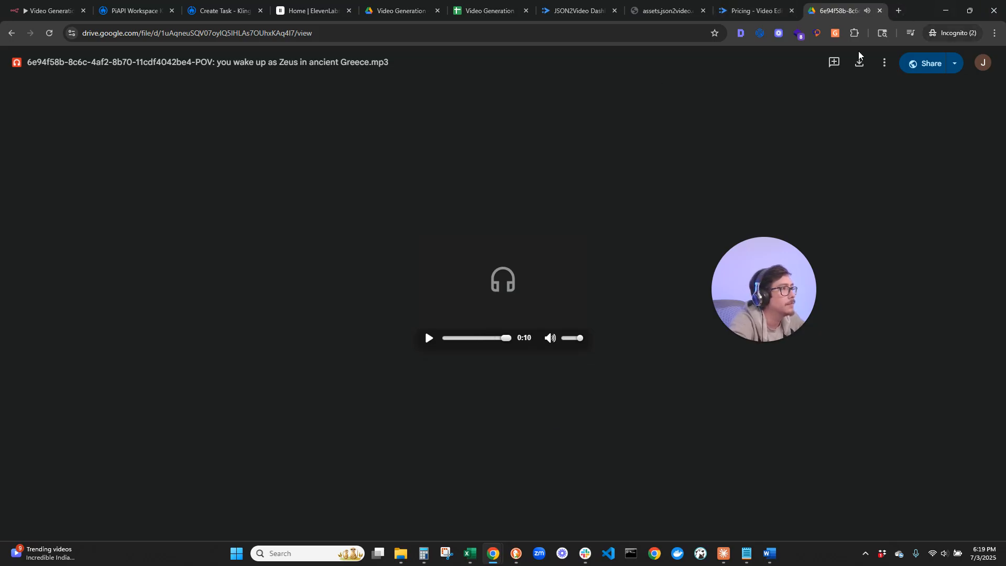
left_click(880, 12)
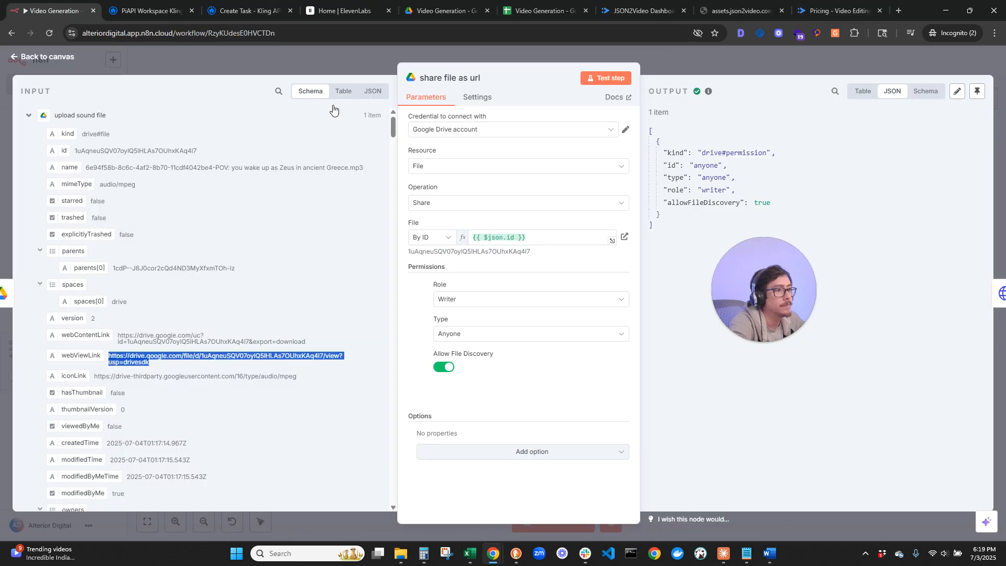
left_click(47, 57)
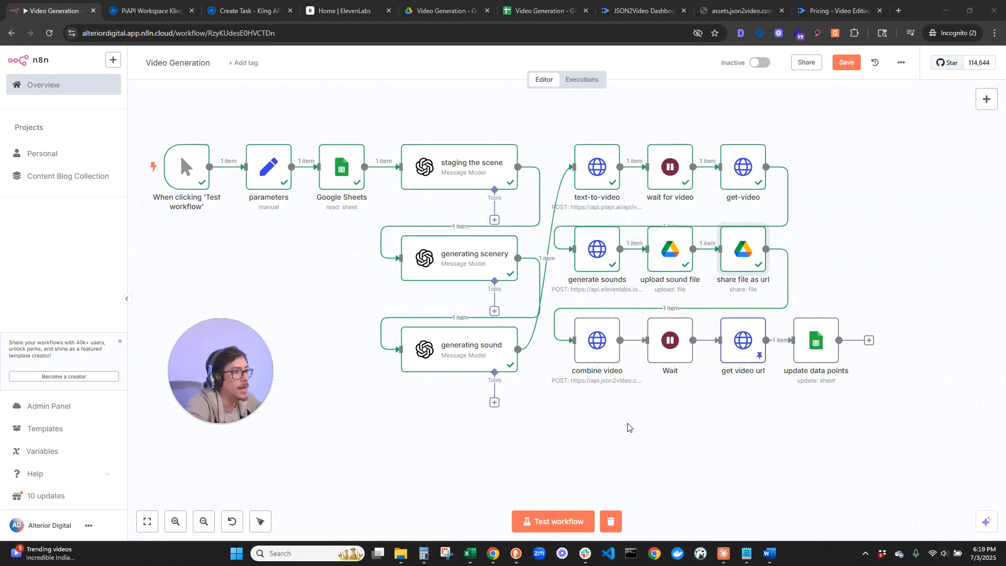
Open the combine video node and review its POST request URL and x-api-key header settings.
left_click(597, 343)
double_click(597, 342)
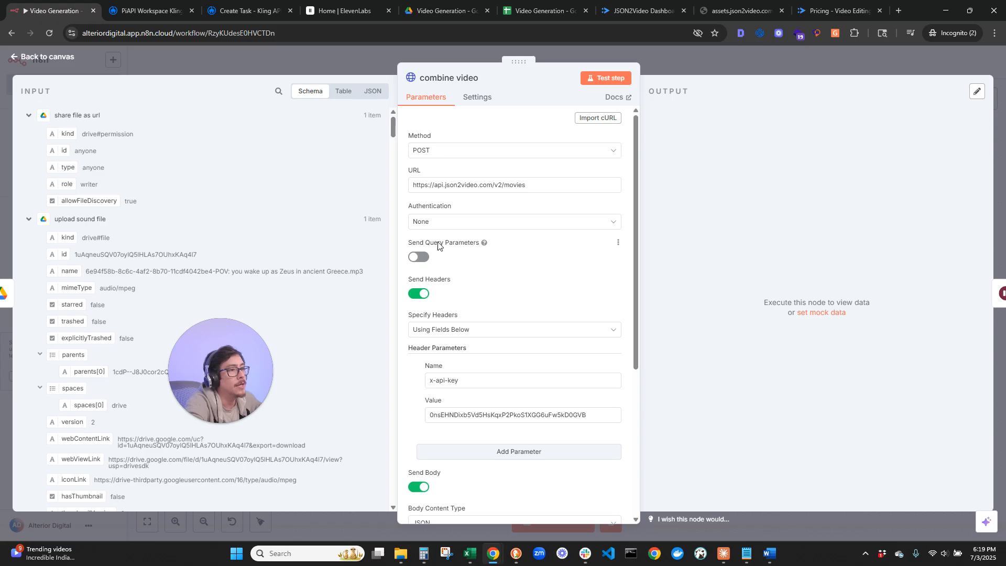
left_click_drag(428, 415, 611, 434)
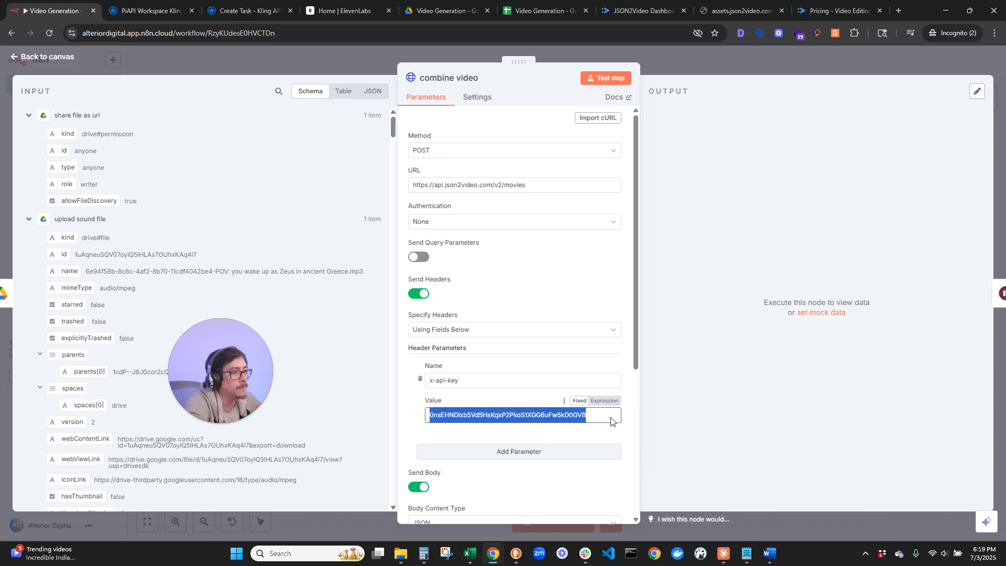
left_click(622, 351)
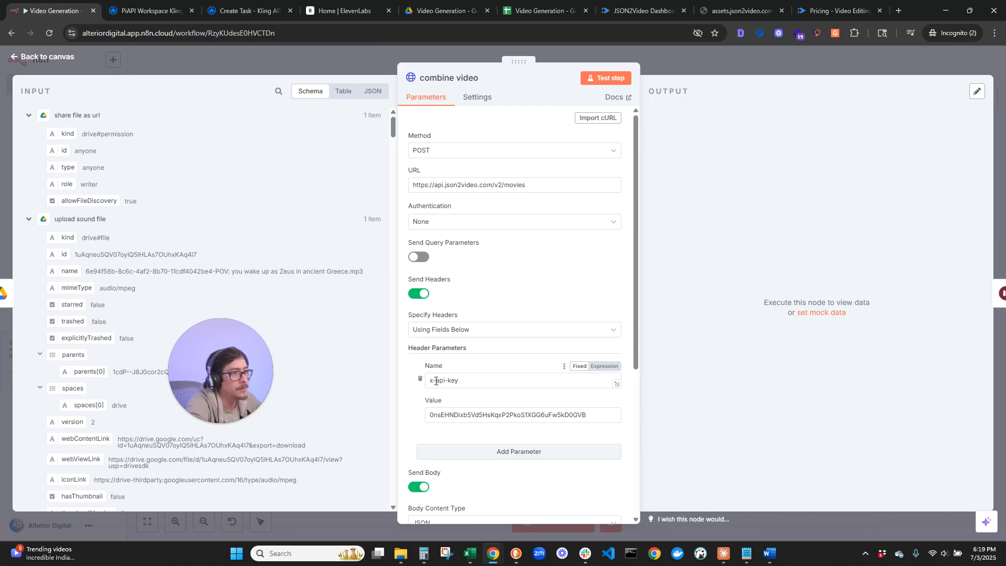
scroll(571, 325, "down", 3)
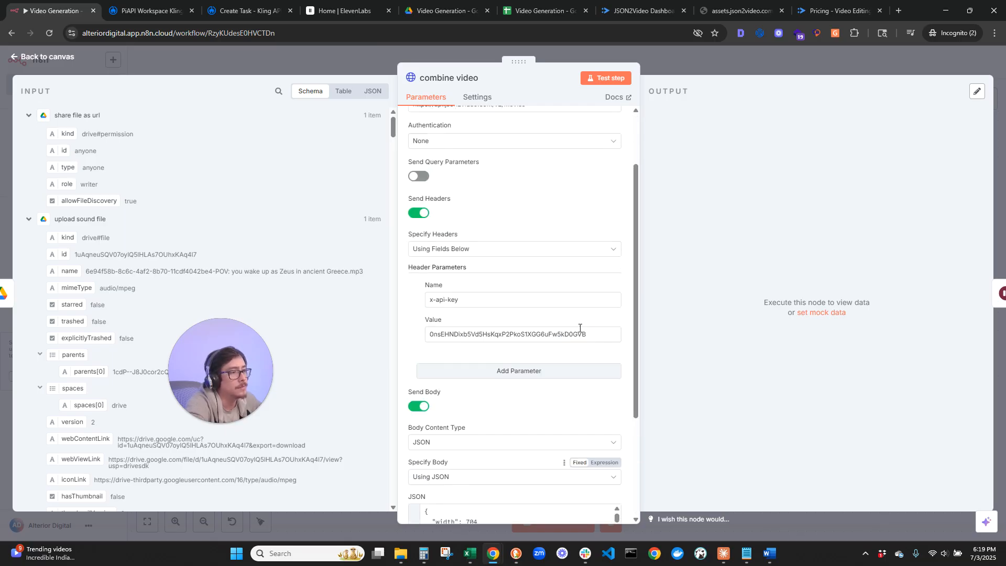
scroll(578, 332, "up", 3)
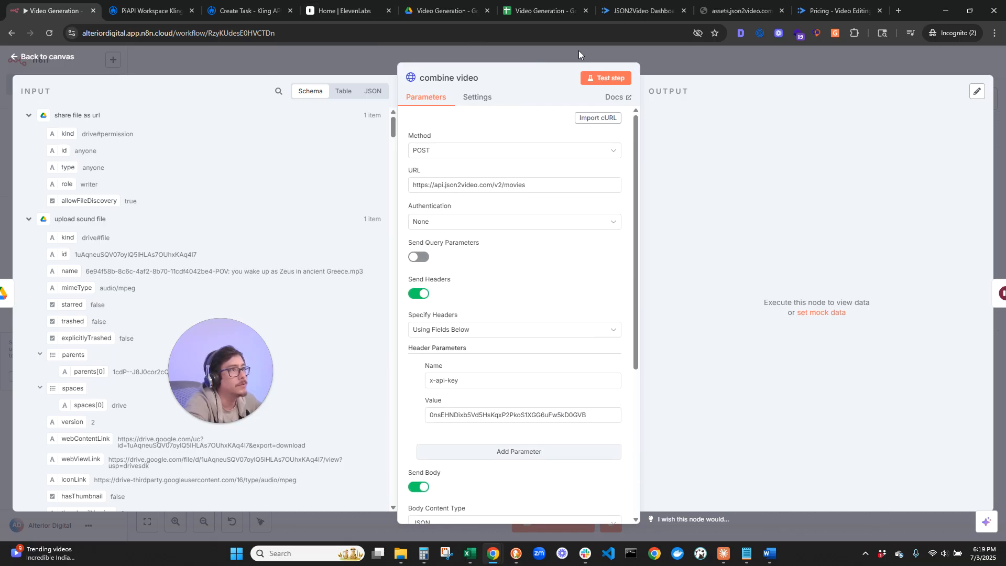
In the JSON2Video API documentation, open the Movies endpoint reference and examine the example cURL request and response for creating a movie.
left_click(624, 9)
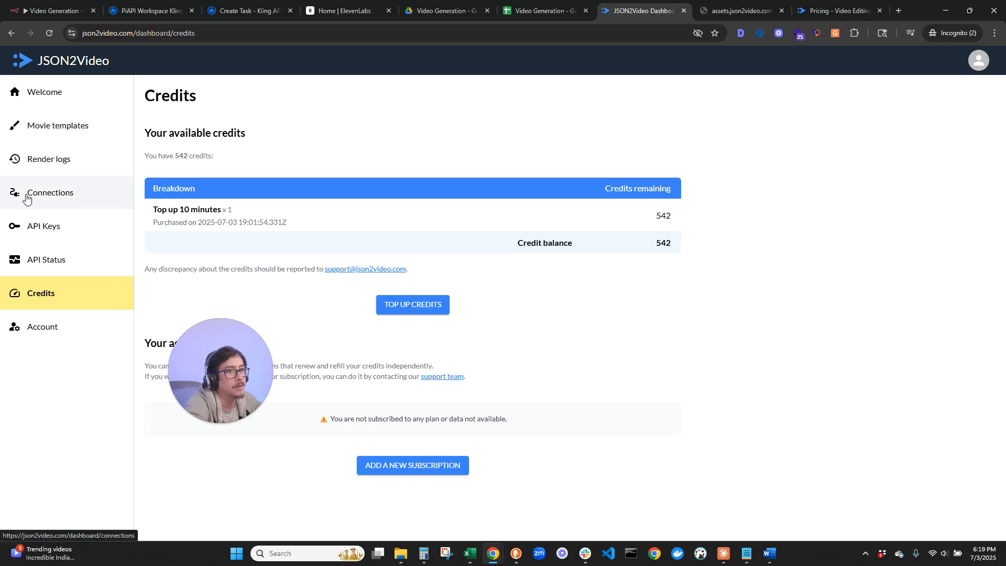
left_click(817, 12)
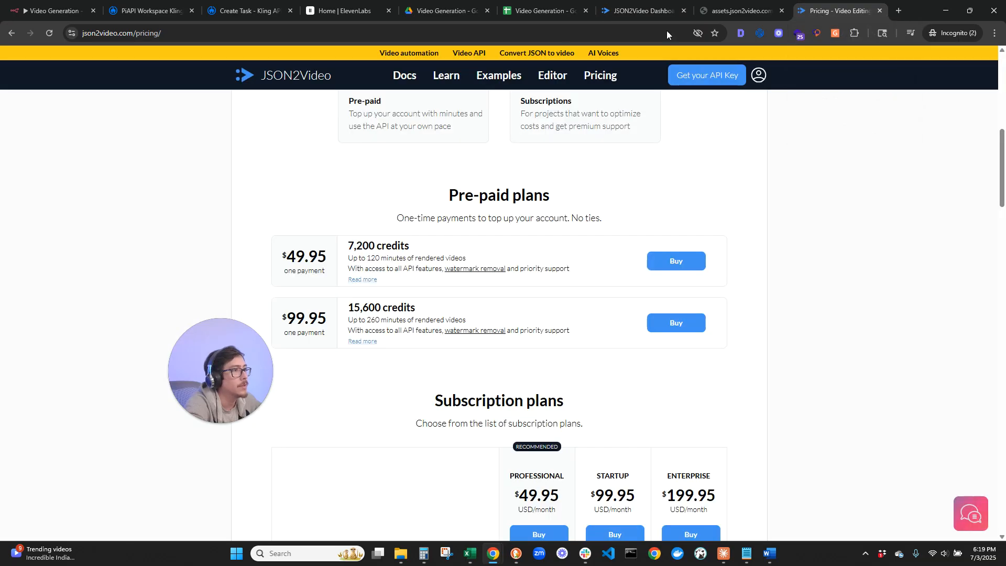
left_click(406, 76)
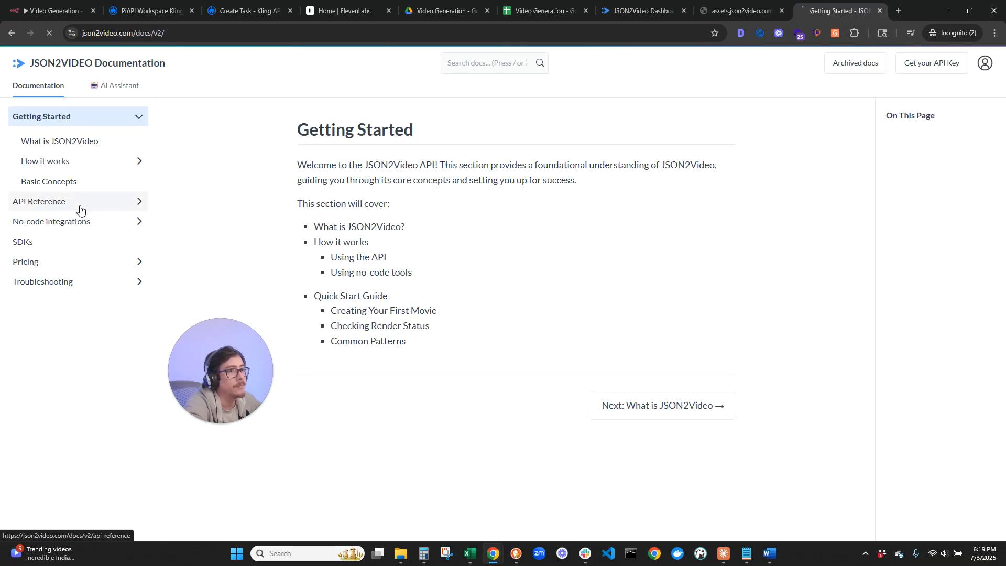
left_click(80, 205)
left_click(48, 169)
left_click(48, 181)
left_click(123, 206)
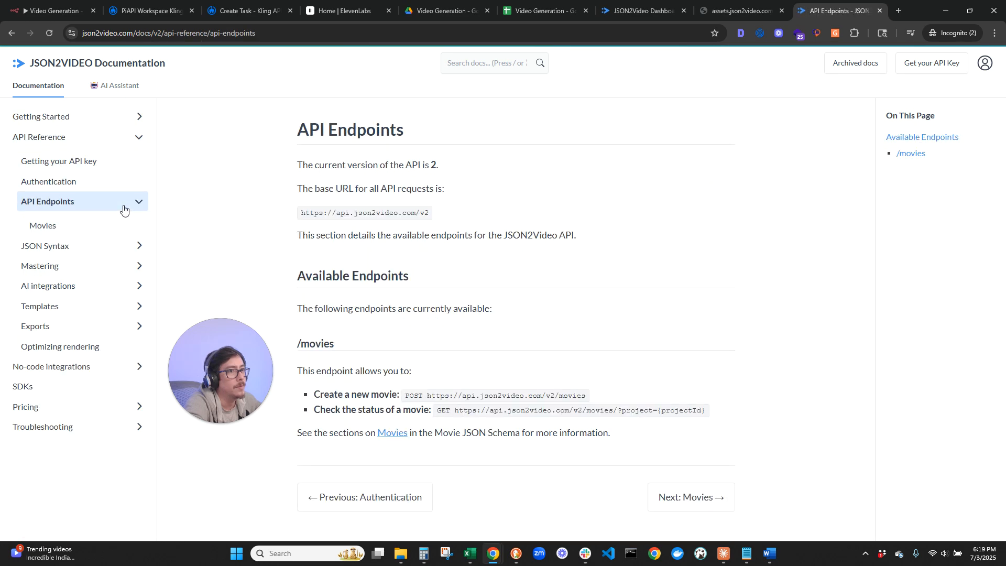
left_click(66, 233)
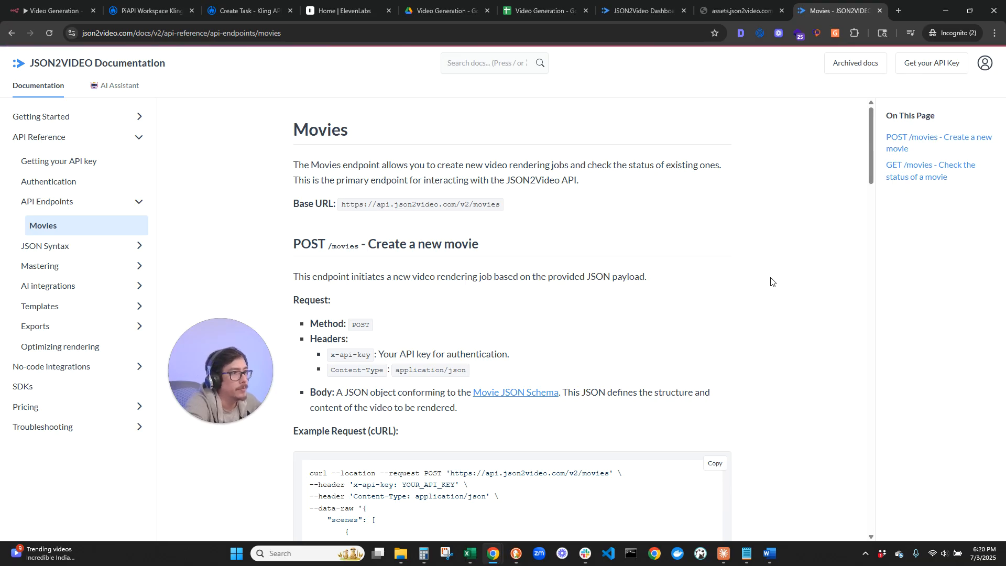
scroll(771, 282, "down", 6)
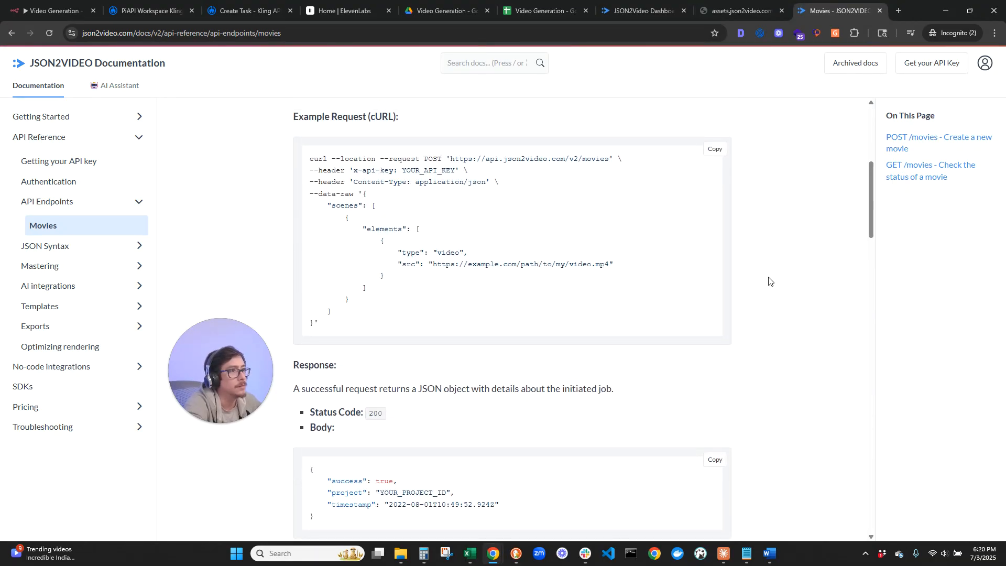
scroll(566, 161, "up", 2)
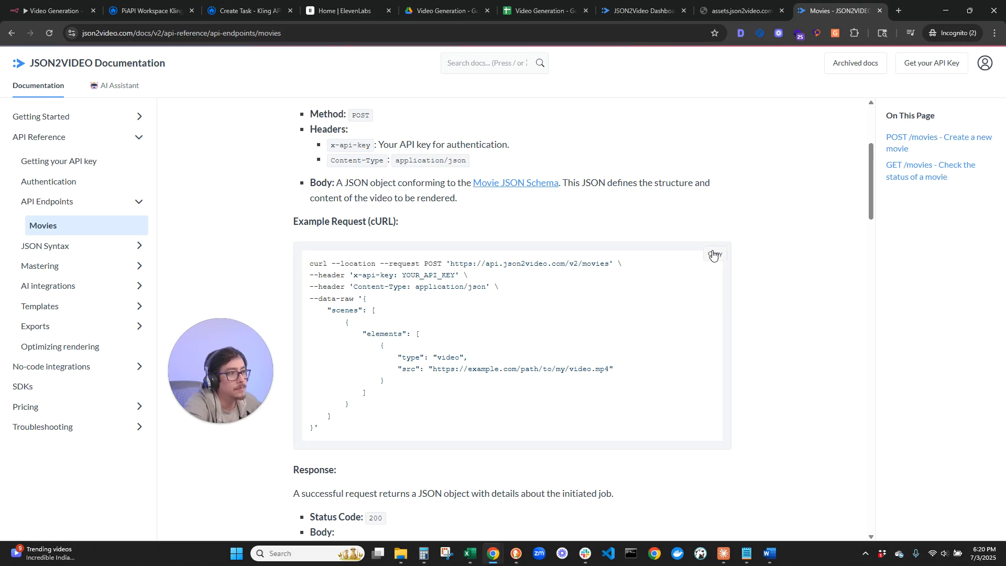
scroll(770, 247, "down", 3)
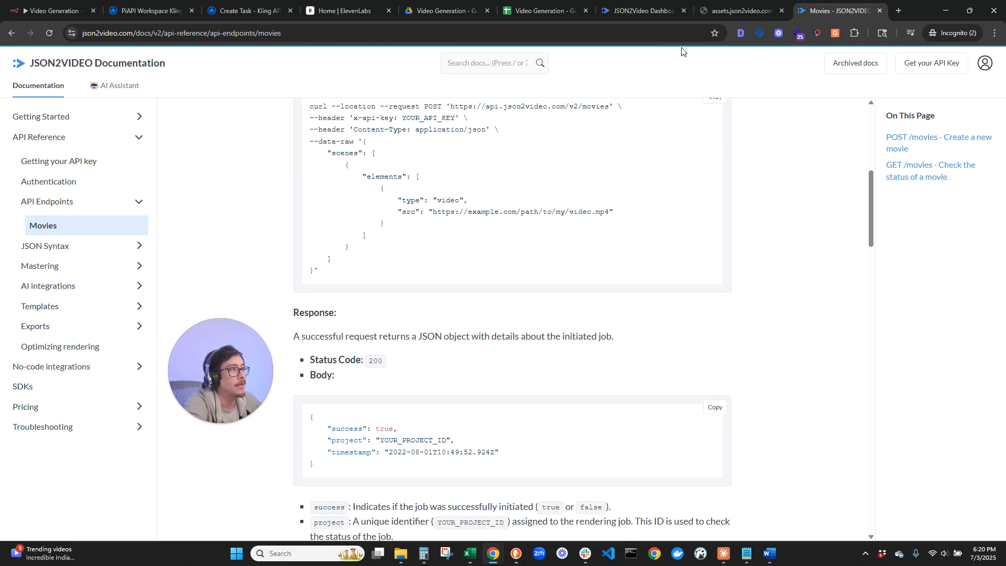
Back in the n8n combine video node, view the command stored in the cURL import dialog and close it without importing.
left_click(52, 11)
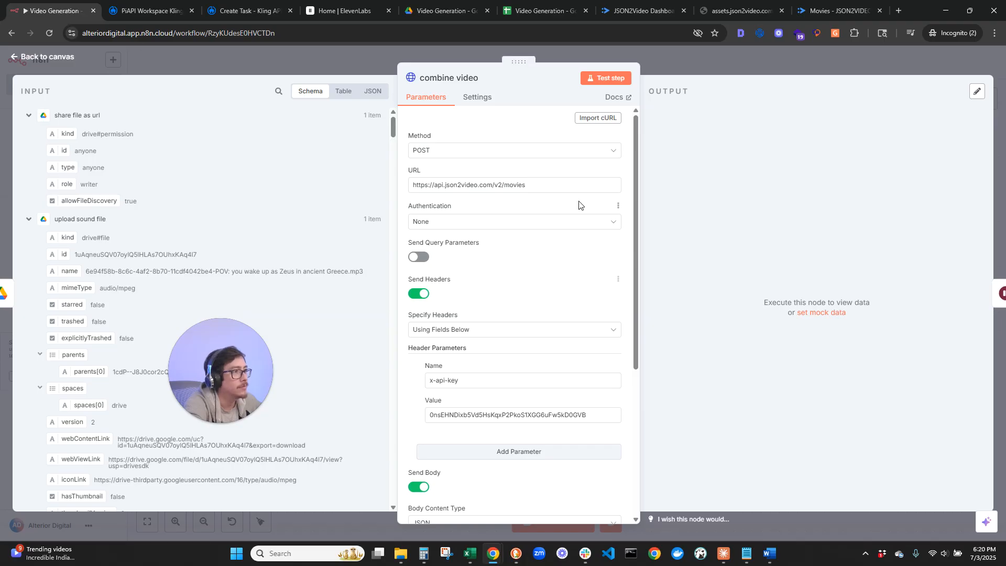
left_click(586, 118)
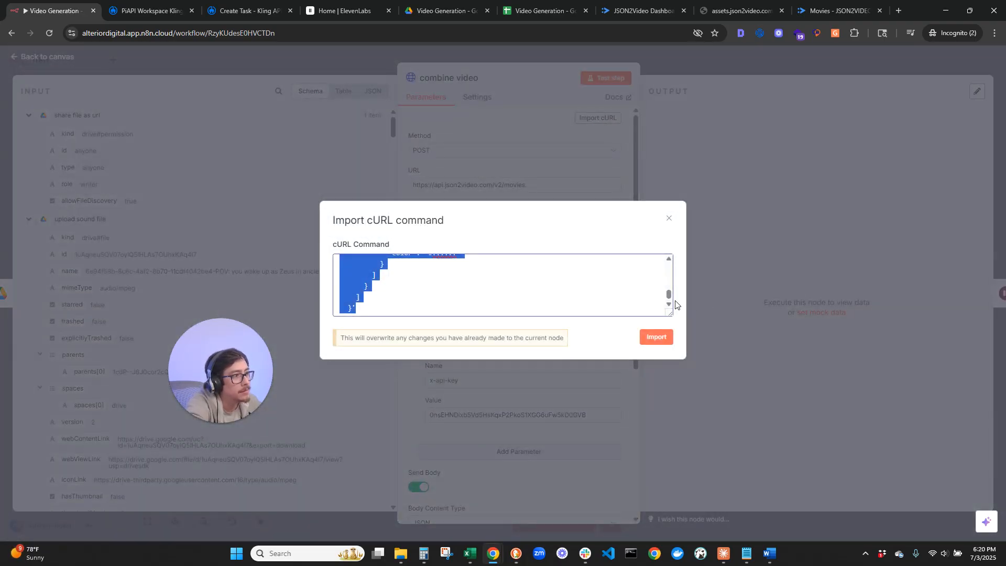
scroll(651, 302, "up", 15)
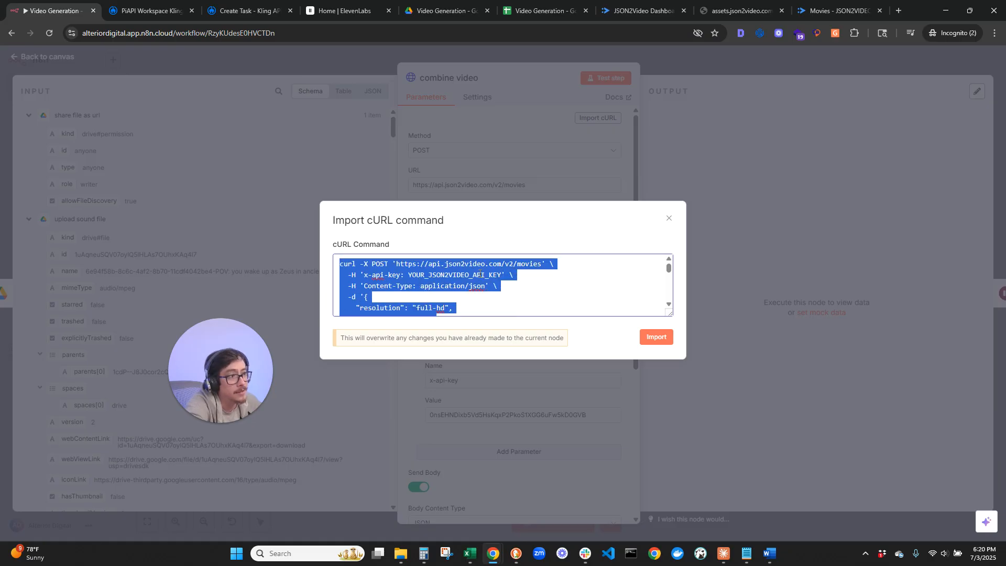
left_click(670, 215)
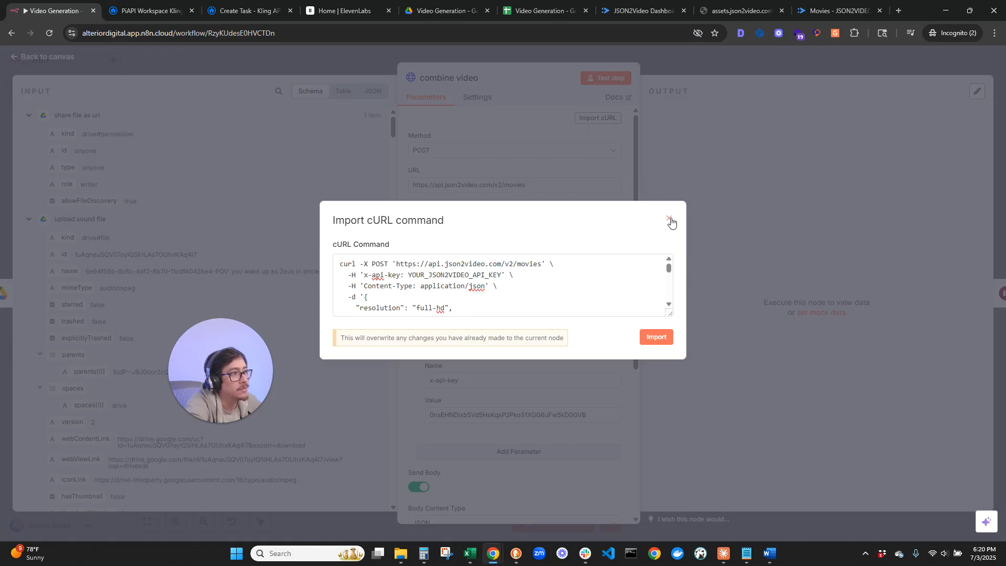
left_click(671, 221)
Examine the combine video node's JSON body in the expanded expression editor, covering its video, audio and text elements.
scroll(556, 314, "down", 5)
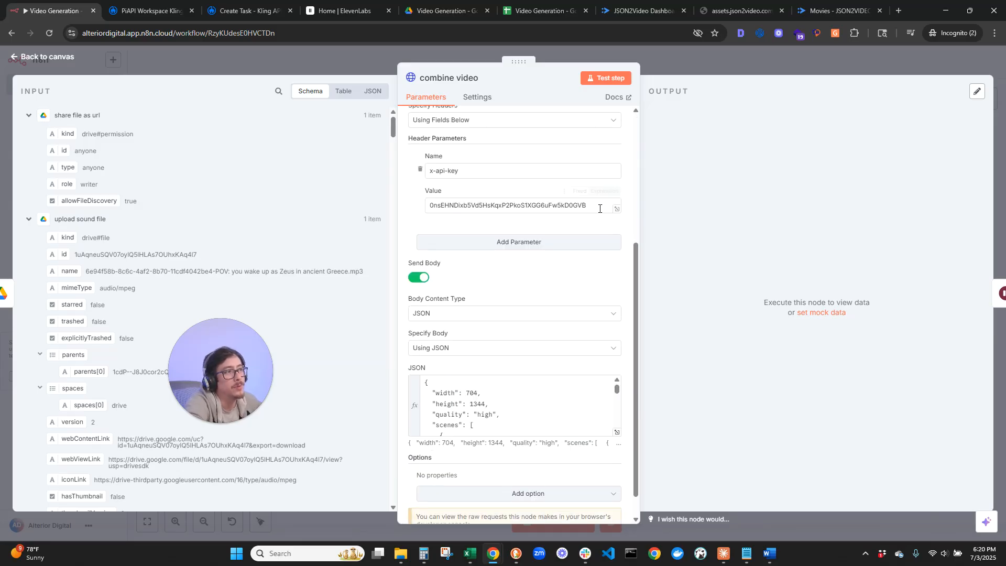
left_click_drag(600, 209, 393, 225)
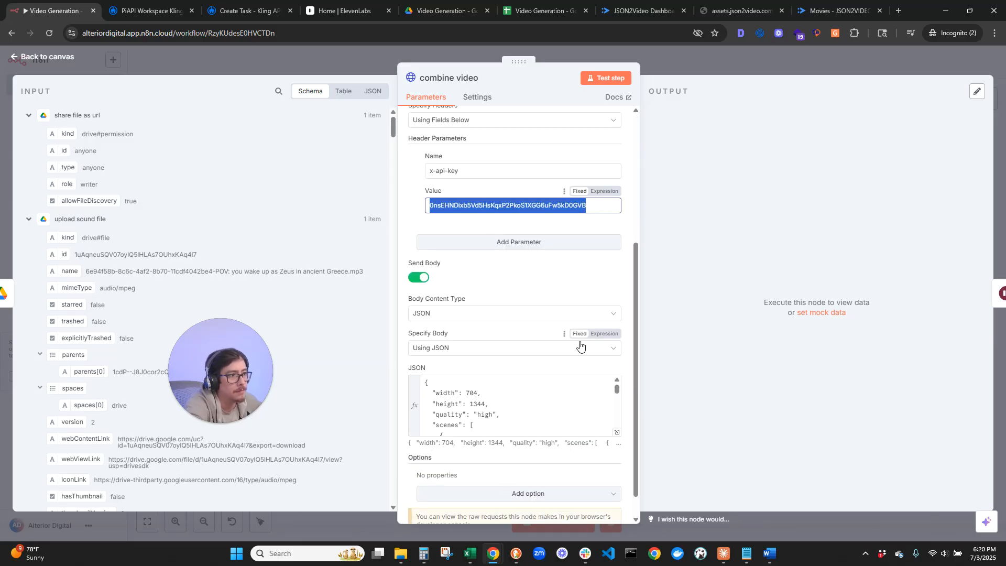
left_click(617, 434)
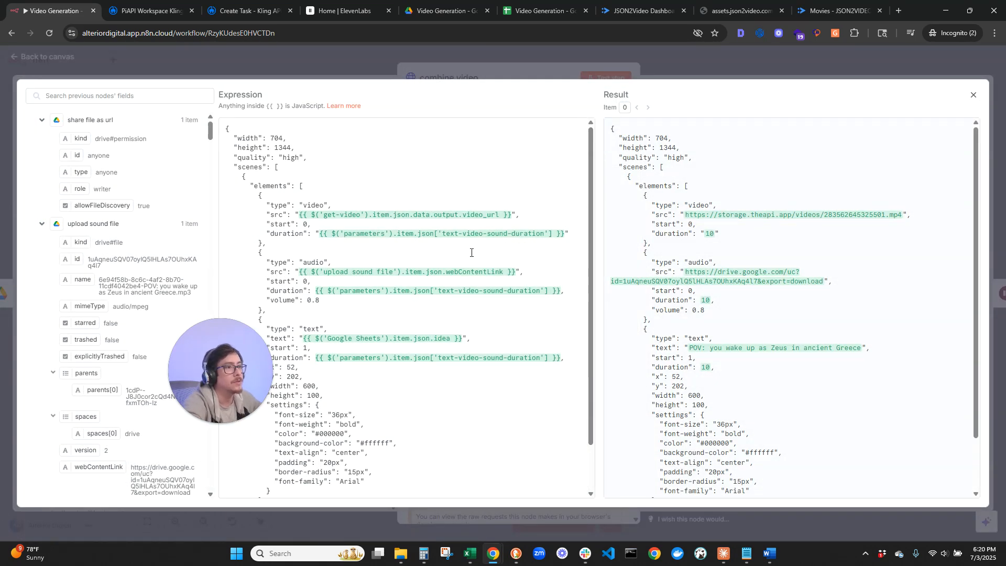
left_click(360, 338)
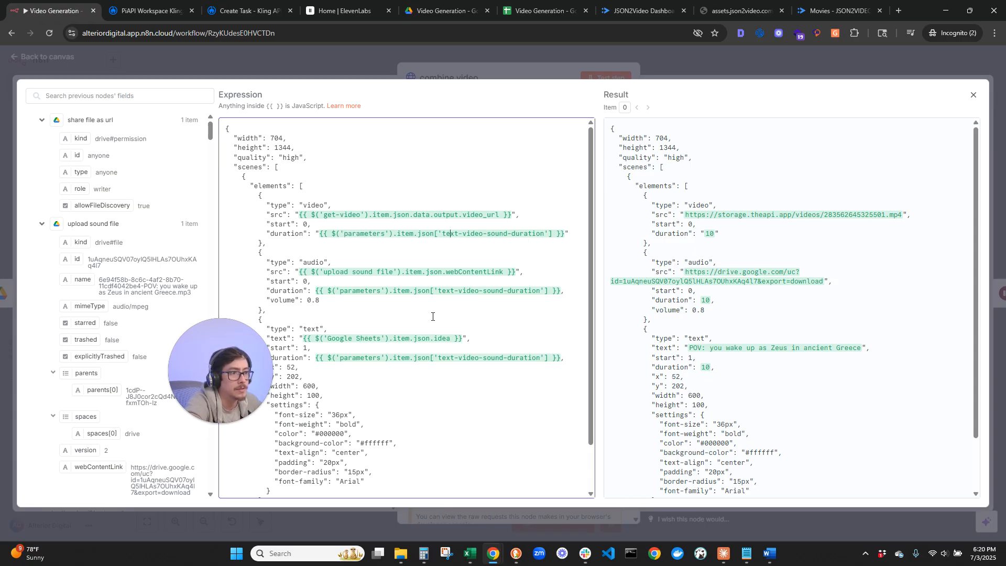
scroll(423, 330, "down", 2)
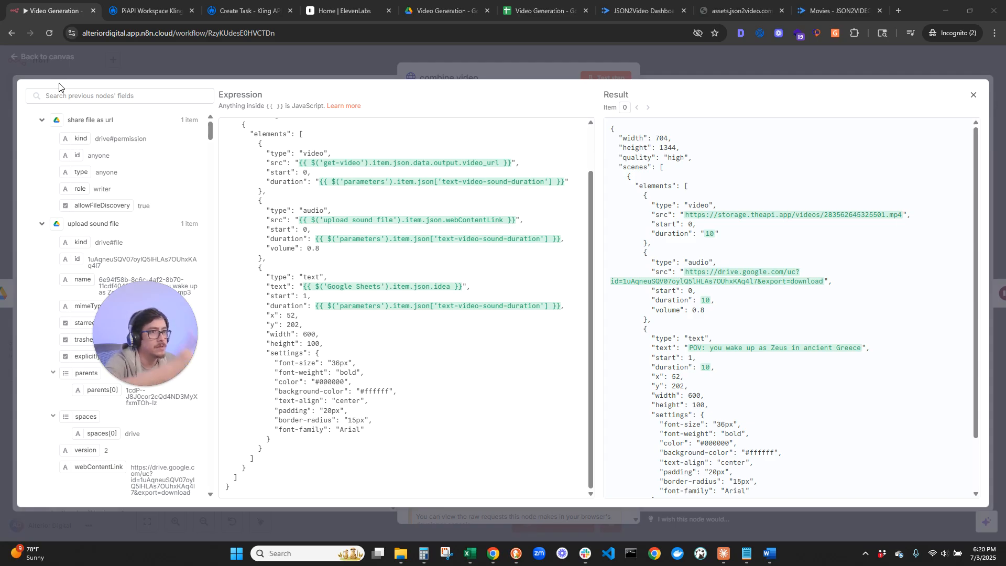
Close the expression editor, test the combine video node and return to the workflow canvas.
left_click(67, 68)
left_click(610, 80)
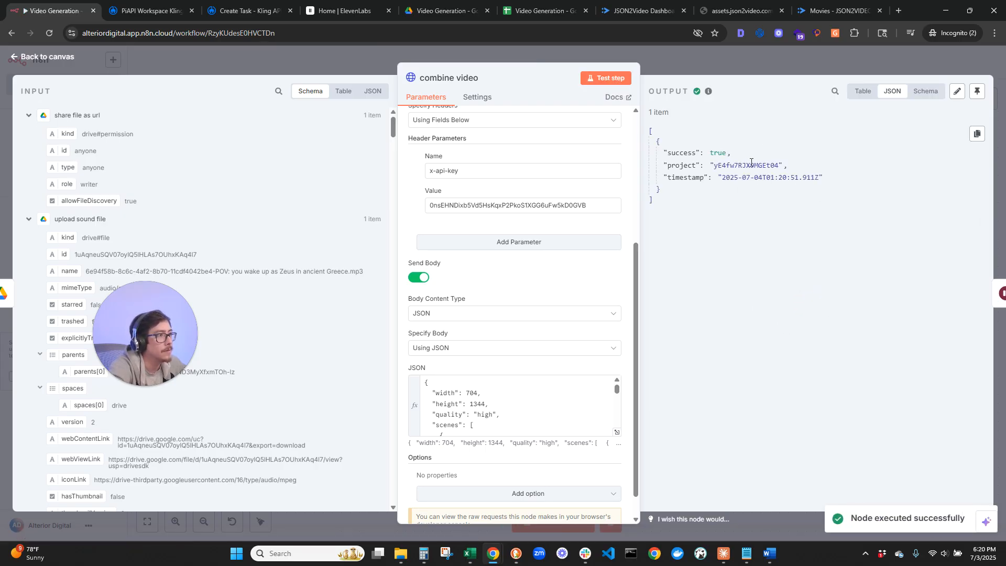
left_click(41, 58)
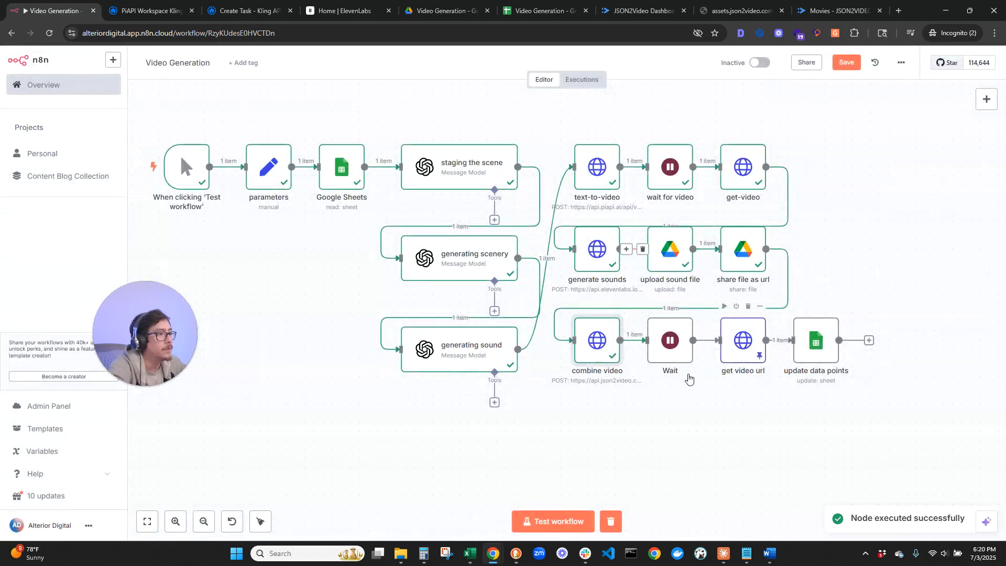
Review the Wait node's interval amount and unit, start its test and return to the workflow canvas.
double_click(679, 341)
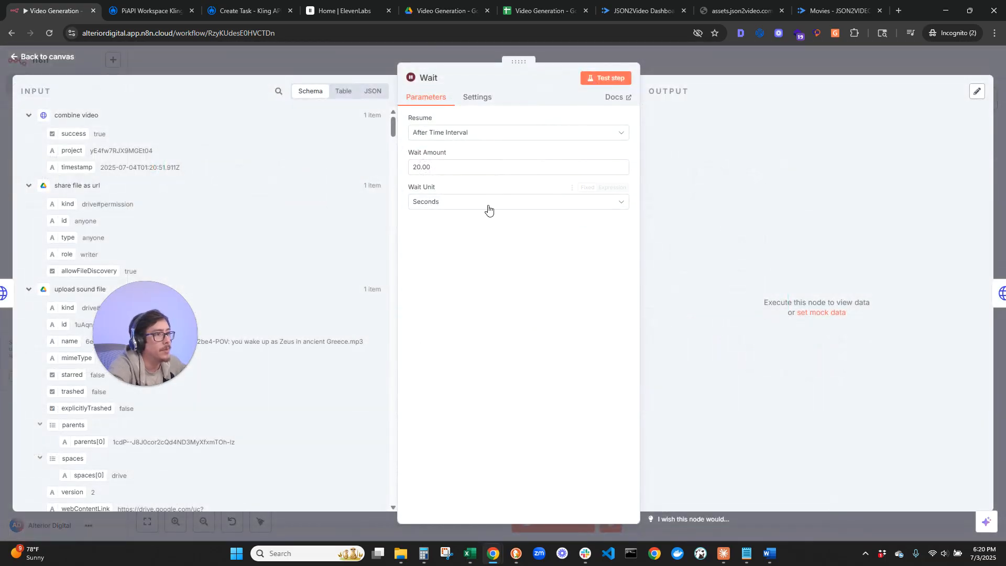
left_click(445, 167)
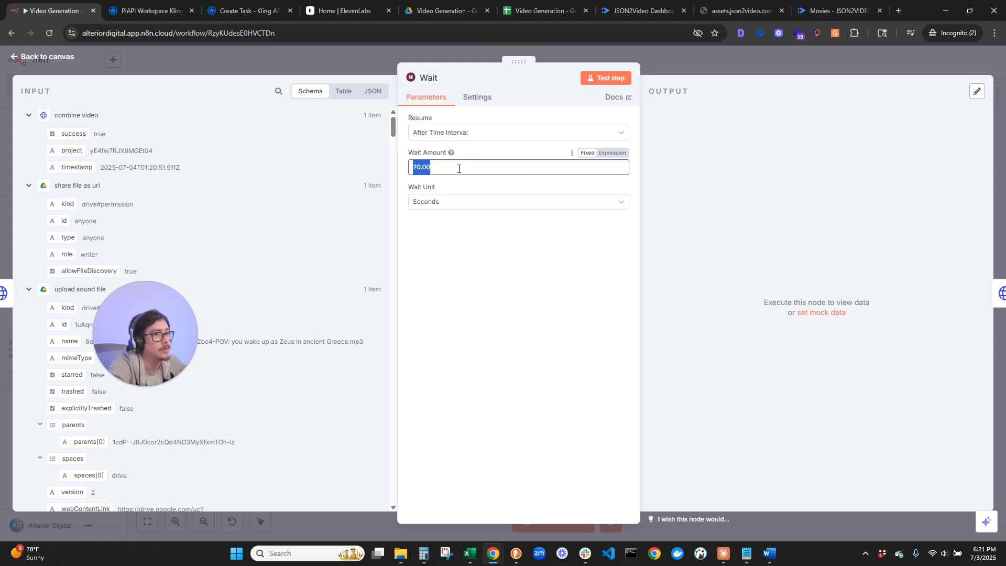
left_click(597, 79)
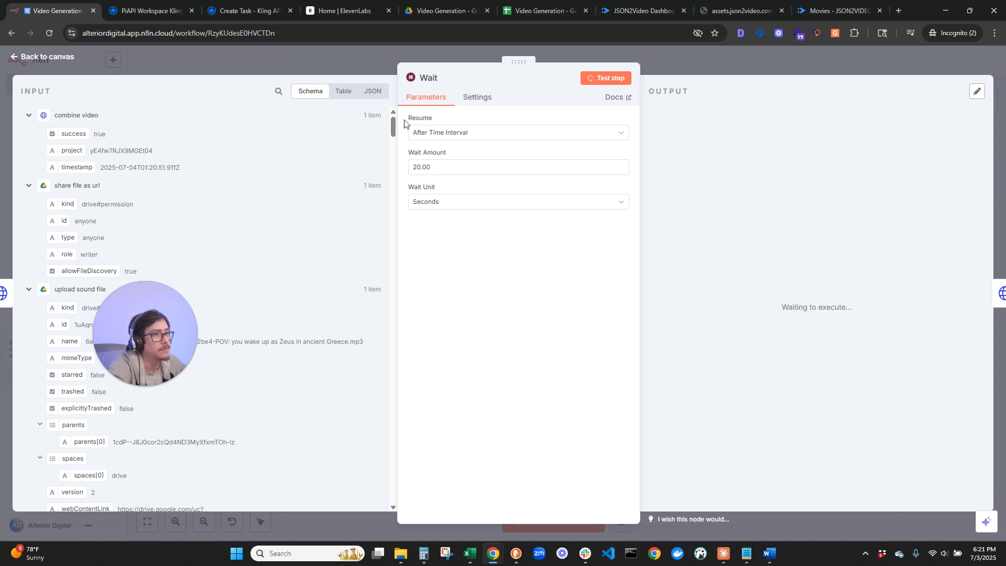
key("Escape")
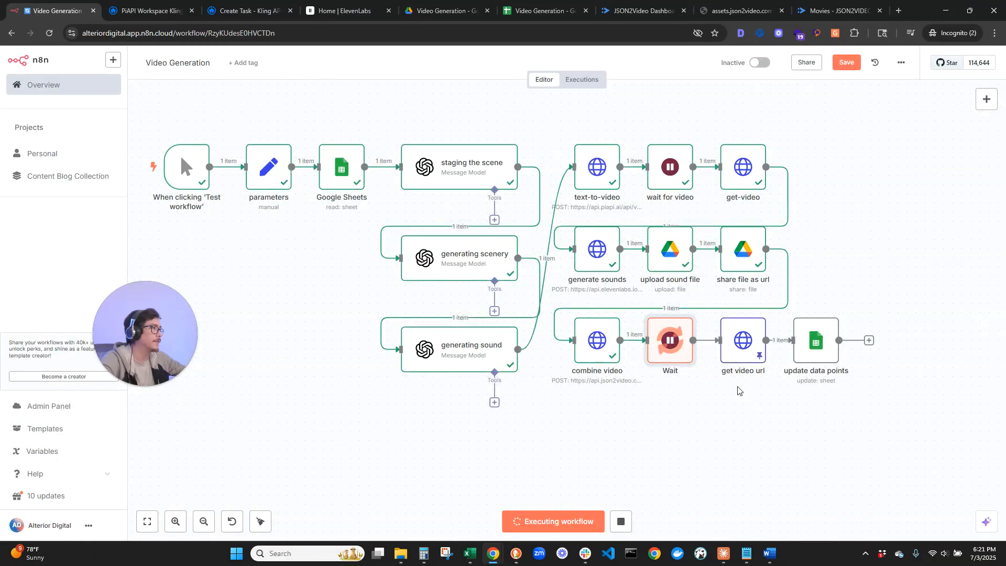
Unpin the output data of the get video url node and return to the workflow canvas.
double_click(743, 349)
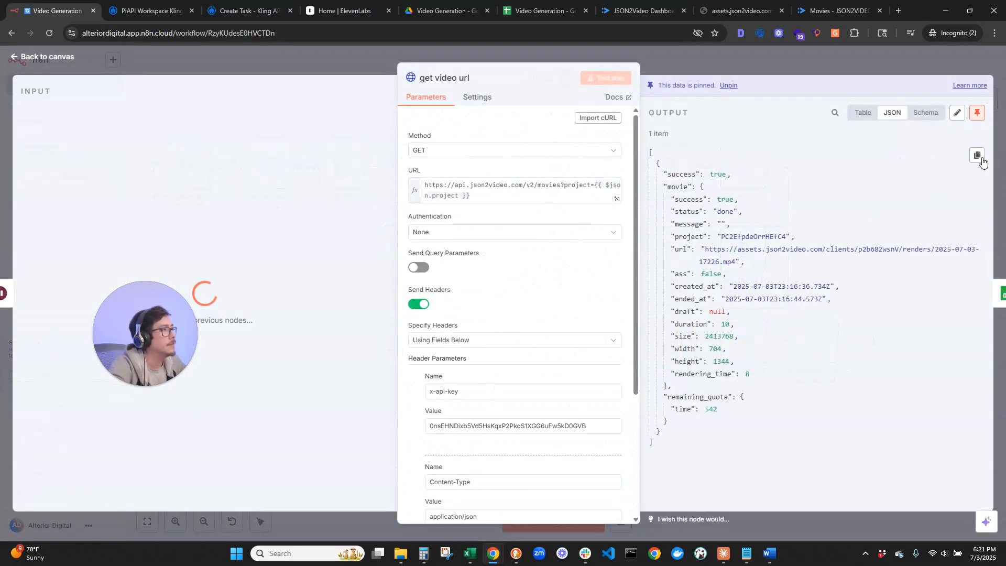
left_click(977, 110)
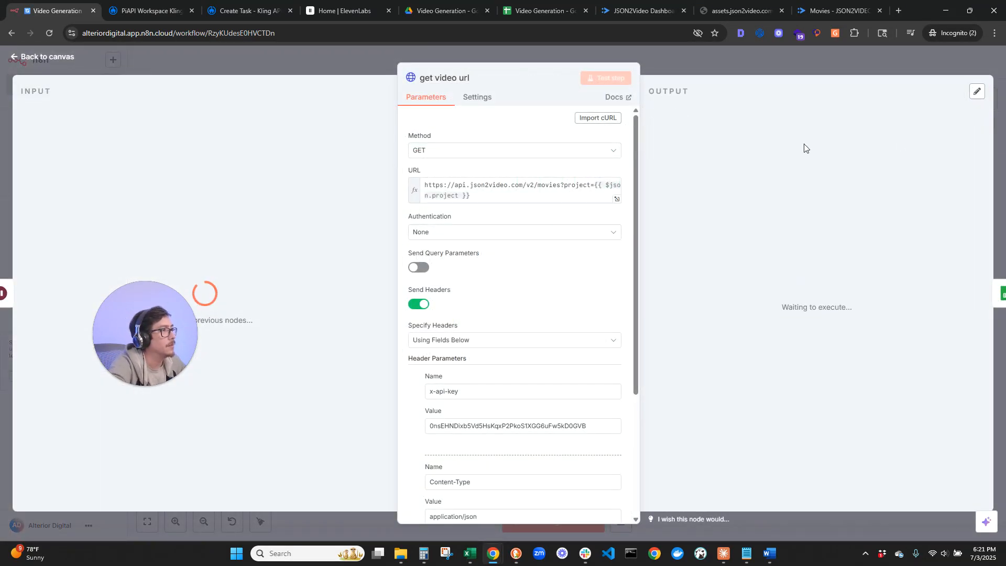
left_click(58, 56)
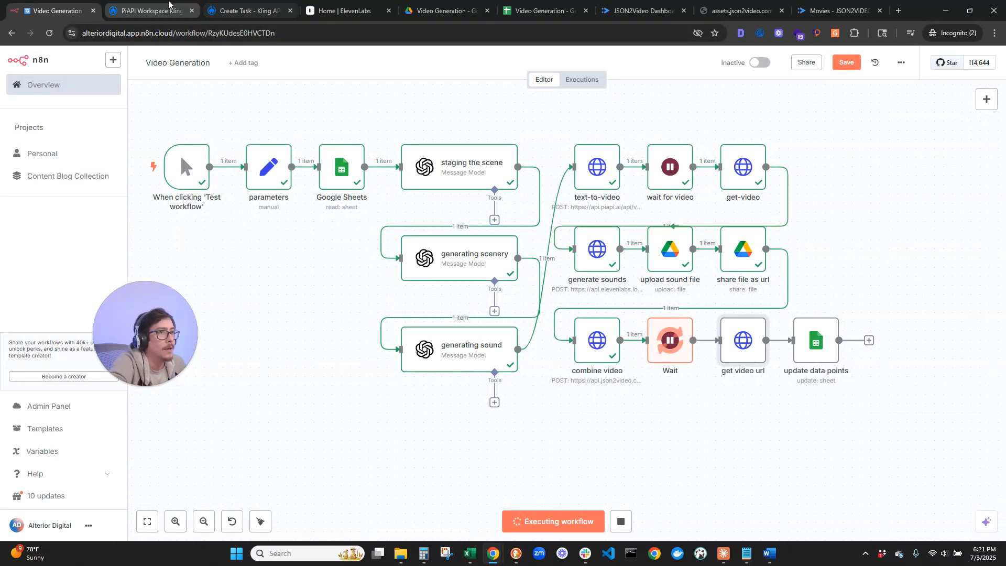
Check the usage costs in PiAPI's Kling task history and view the JSON2Video credits page.
left_click(147, 10)
left_click(692, 121)
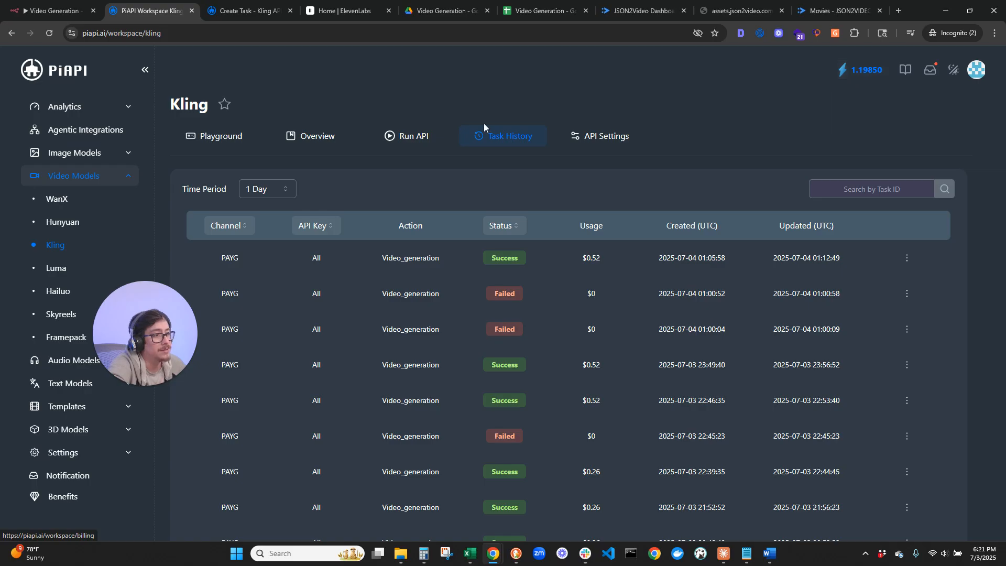
scroll(538, 246, "down", 6)
scroll(536, 265, "up", 1)
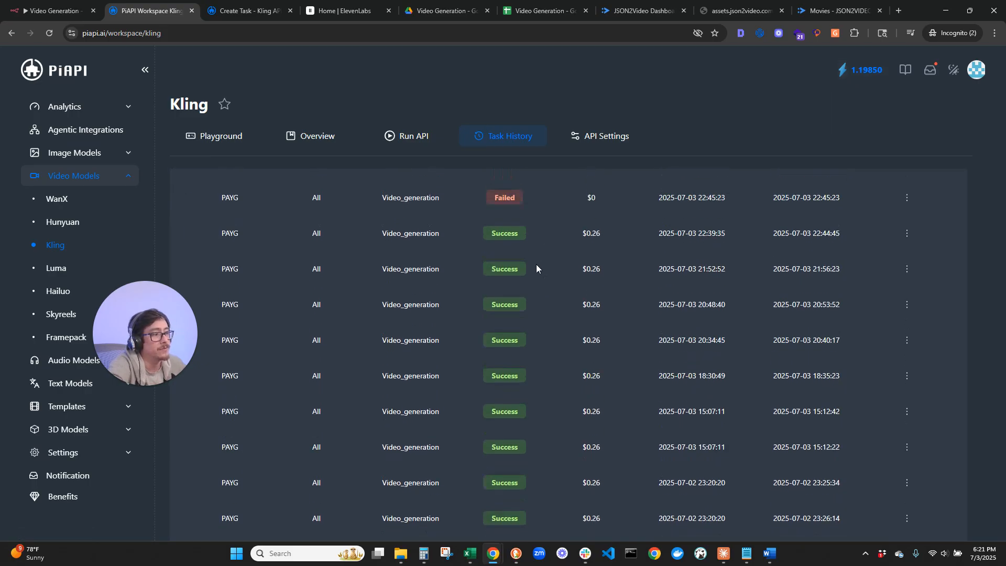
scroll(520, 243, "up", 5)
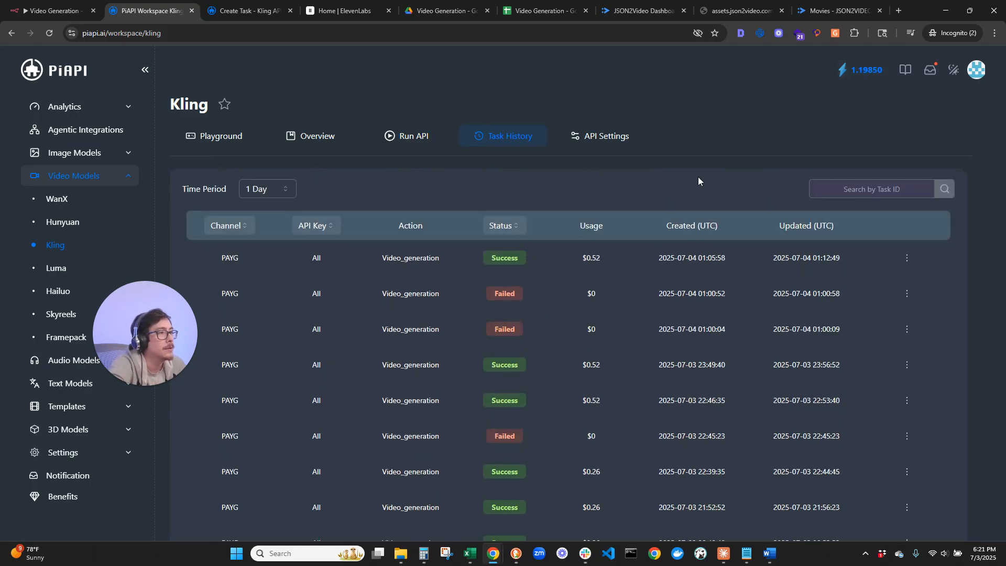
left_click(633, 15)
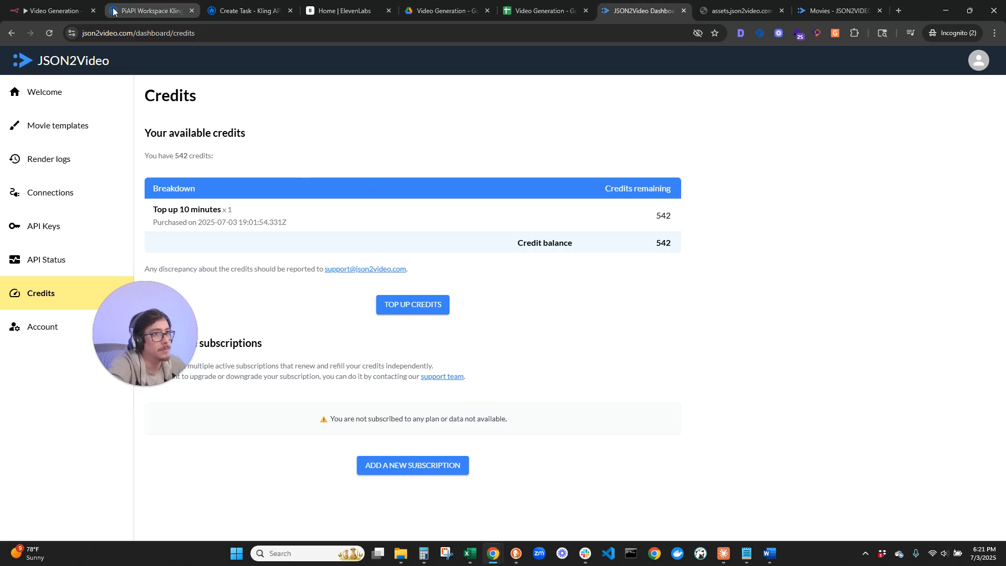
Switch to n8n, test the get video url node and return to the workflow canvas.
left_click(33, 11)
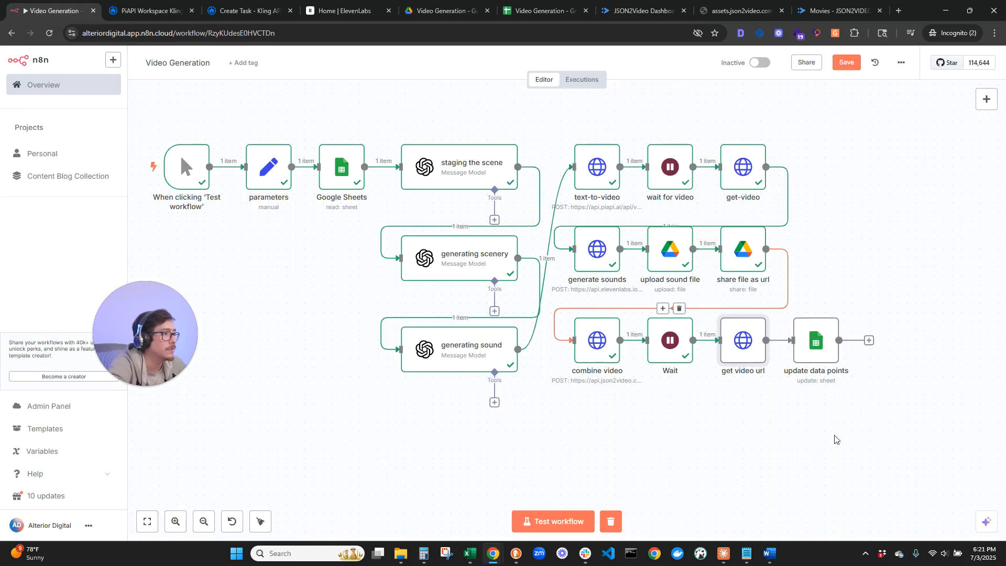
double_click(742, 348)
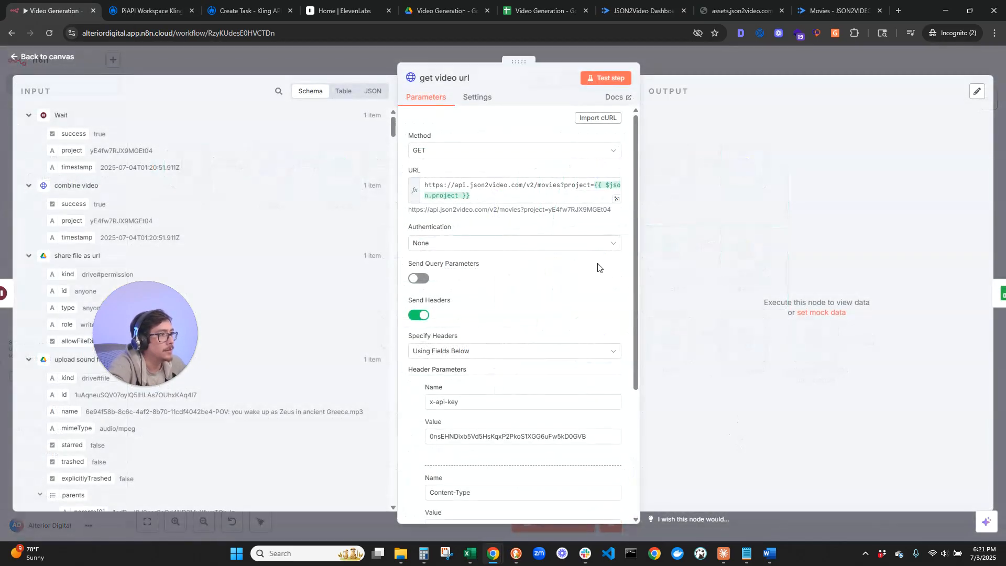
left_click(605, 78)
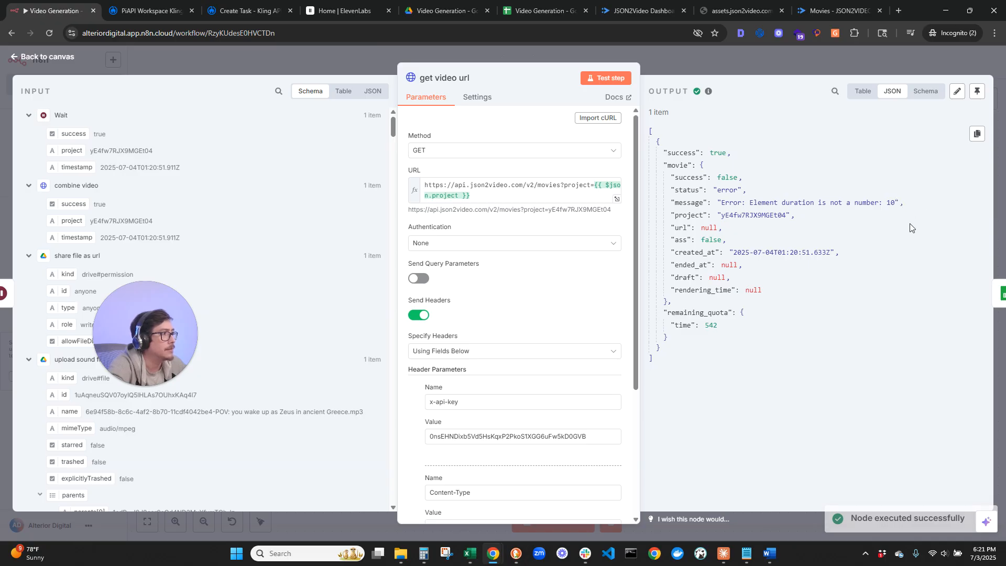
left_click(24, 62)
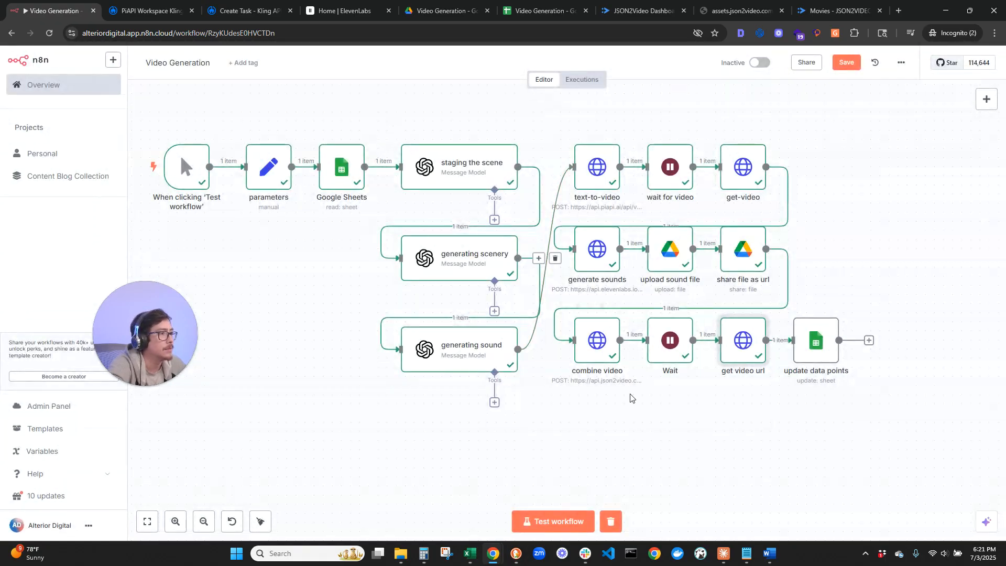
Open the combine video node, then read the newest job's error details in JSON2Video's render logs and dismiss them.
double_click(591, 343)
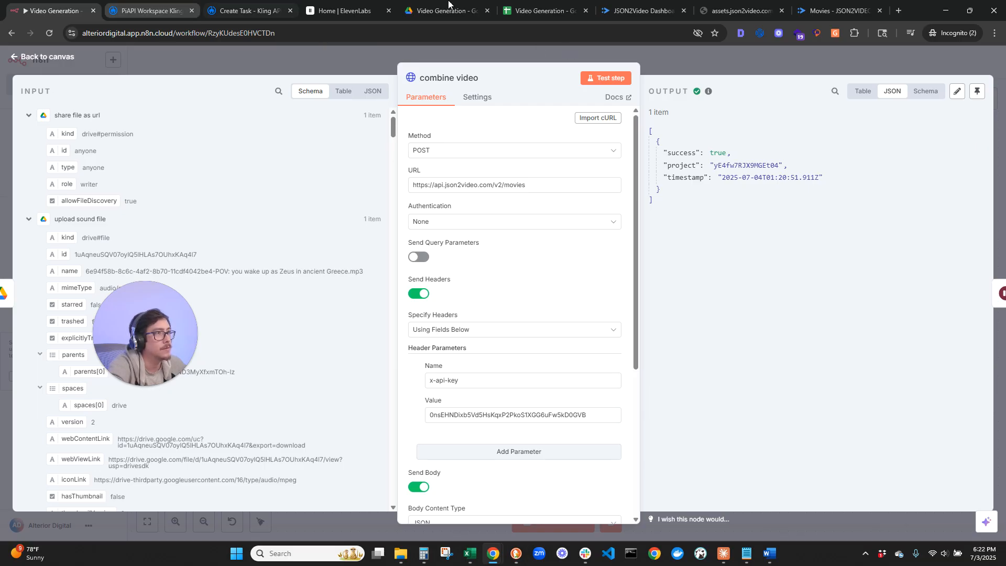
left_click(609, 4)
left_click(61, 158)
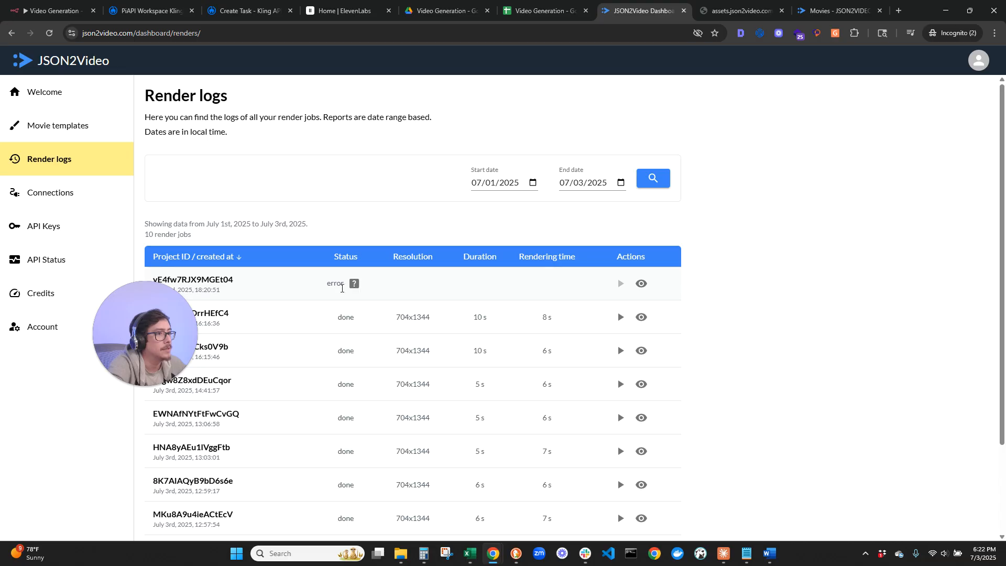
left_click(355, 284)
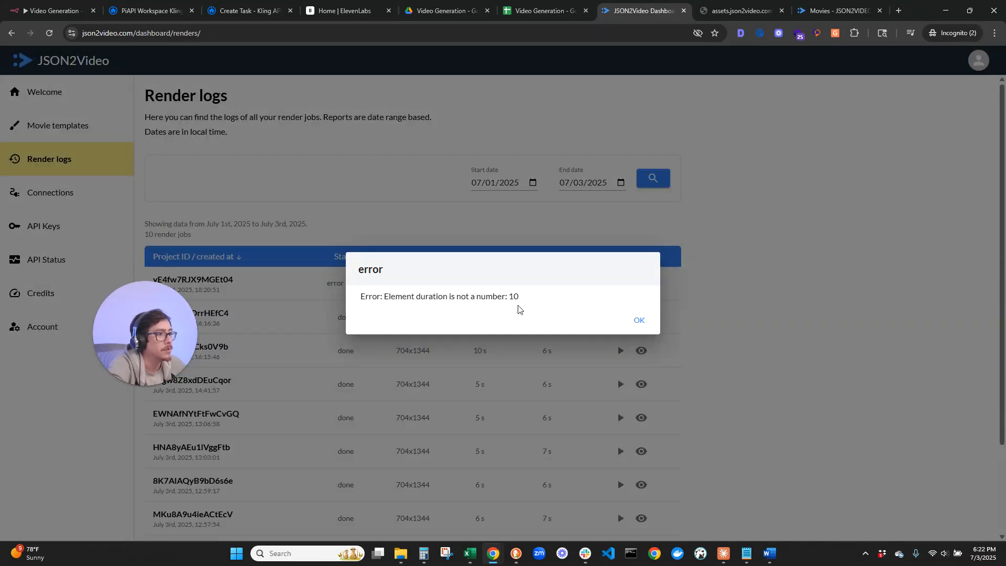
left_click(270, 308)
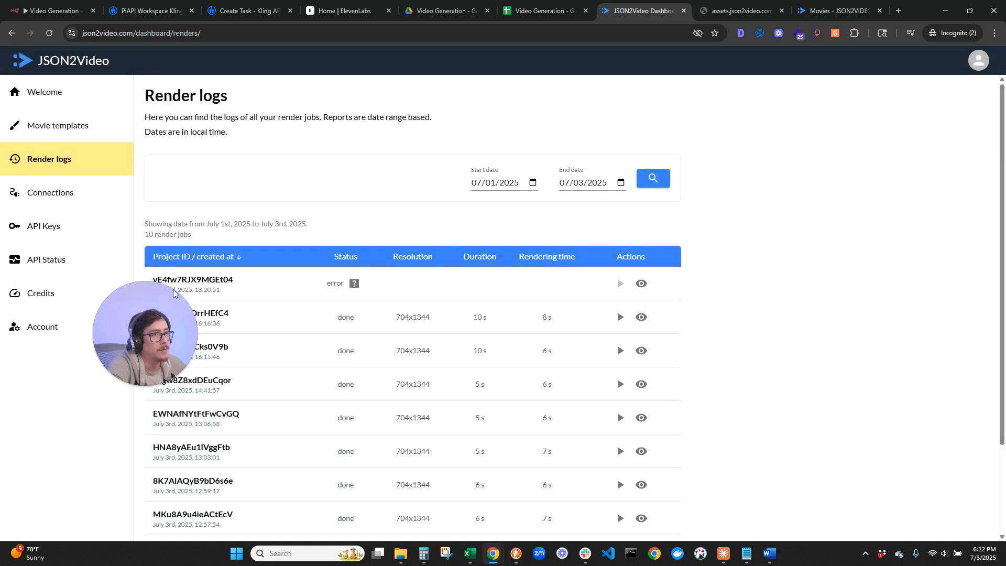
Remove the quotes around the video element's duration expression in the combine video node's JSON body and test the node.
left_click(53, 10)
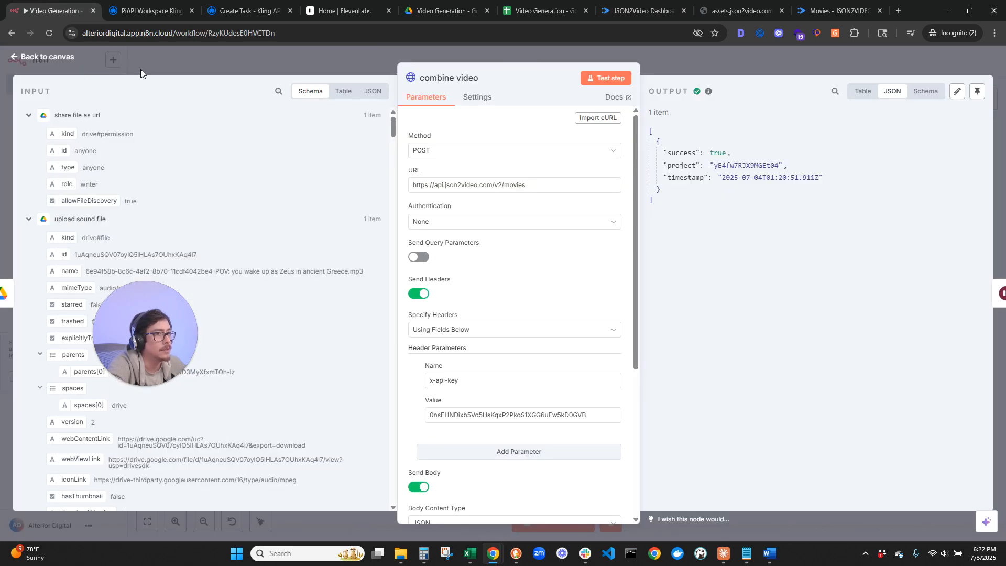
scroll(617, 420, "down", 1)
scroll(617, 419, "down", 4)
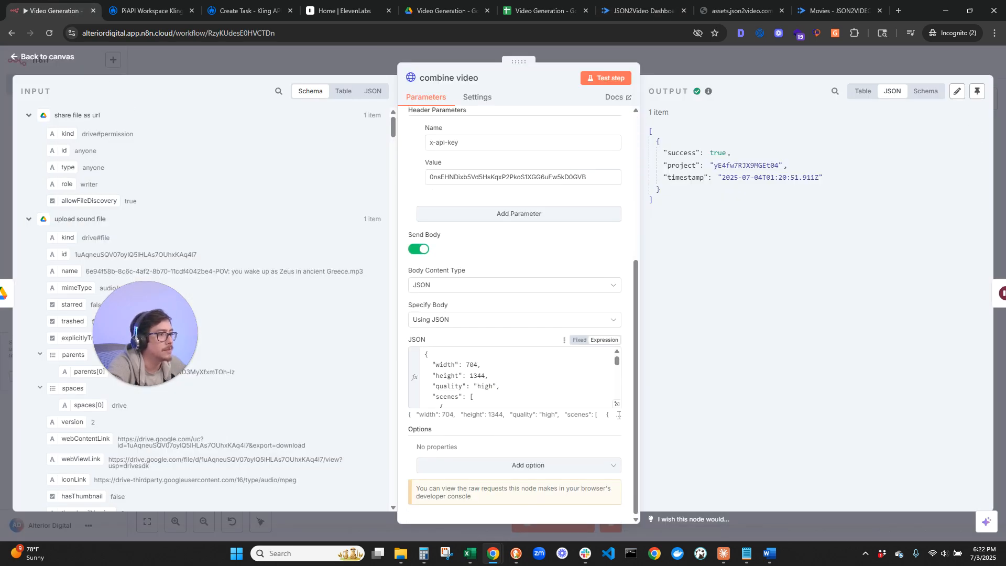
left_click(618, 404)
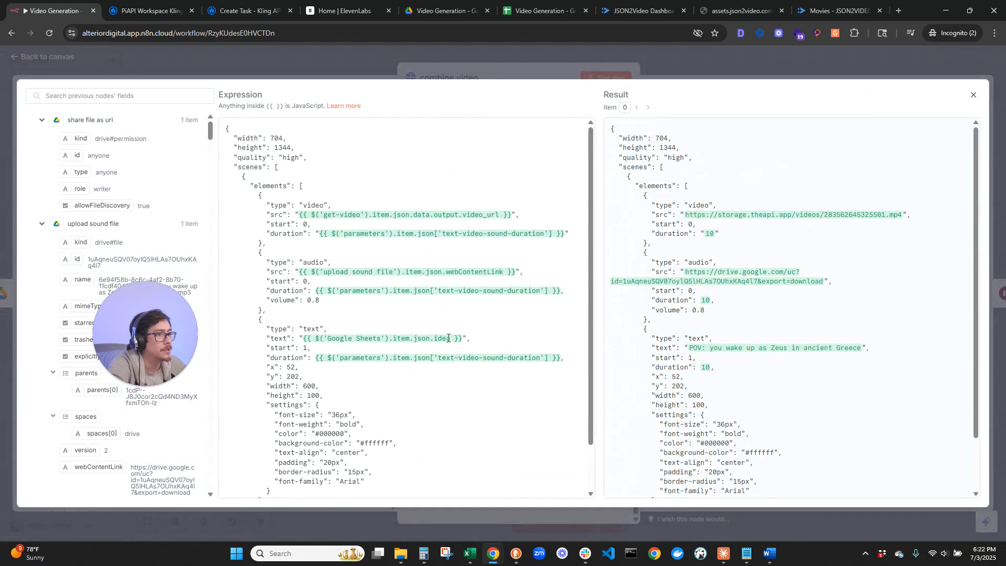
left_click(368, 290)
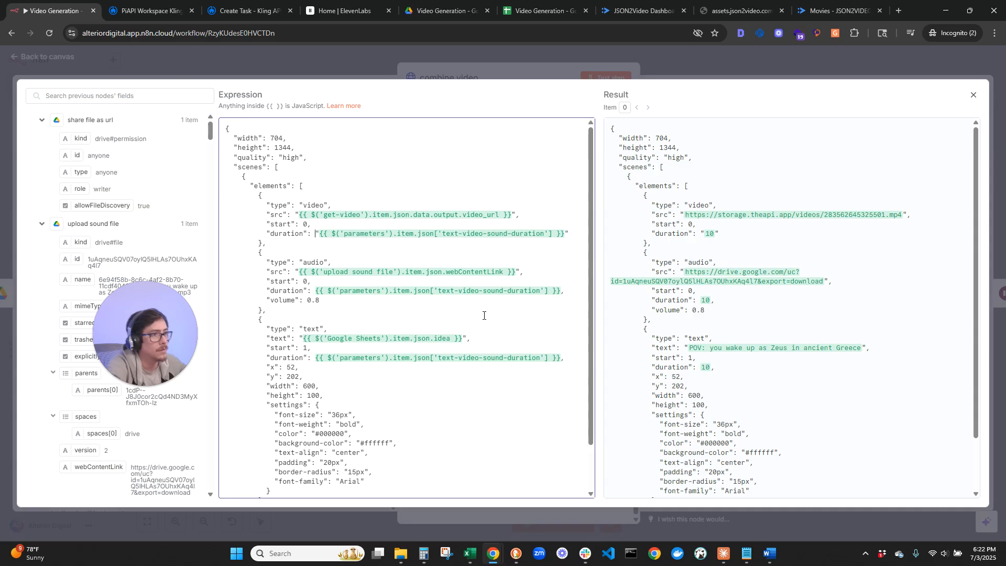
key("BackSpace")
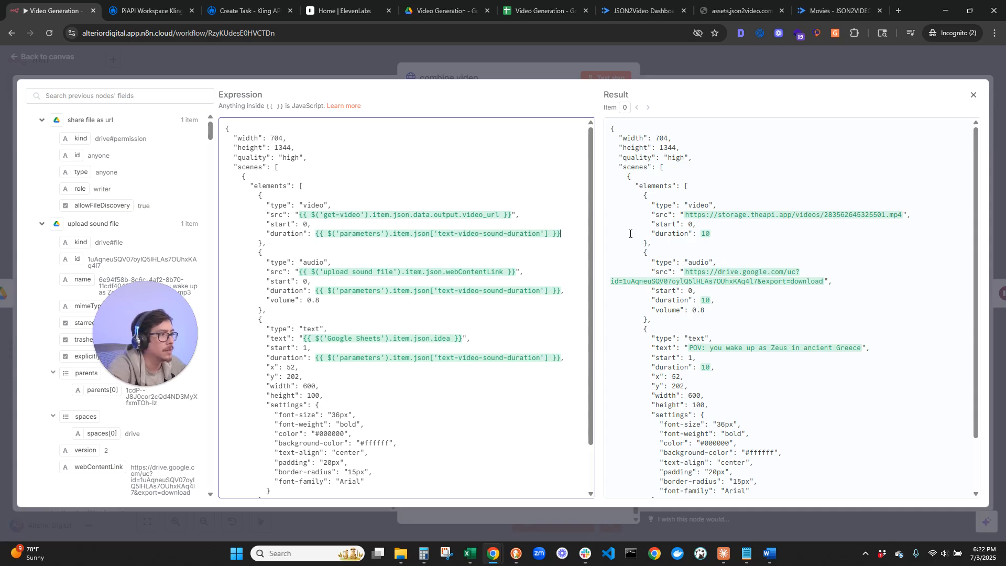
left_click(69, 62)
left_click(608, 83)
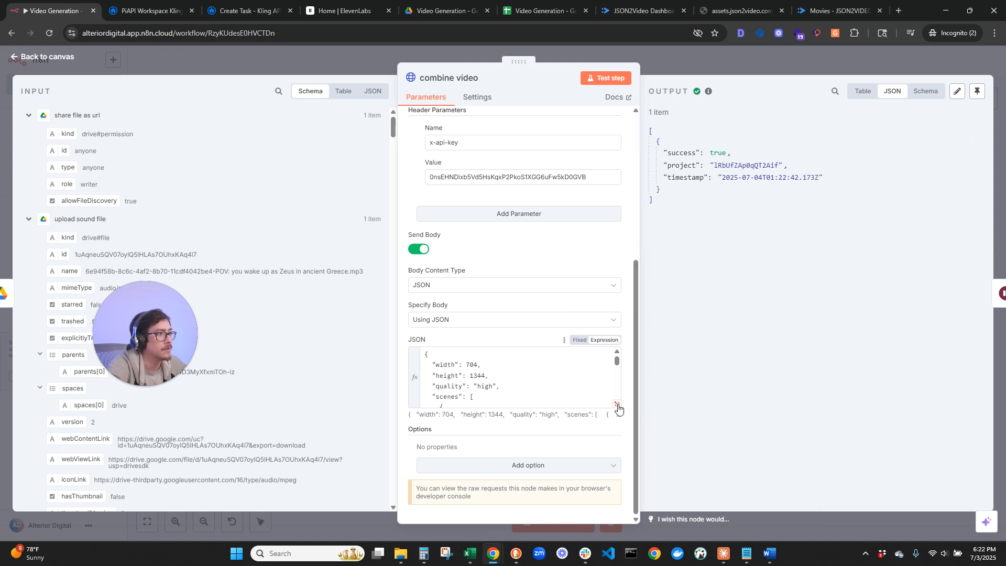
Reload JSON2Video's render logs and play the newest rendered video to check the result.
left_click(639, 10)
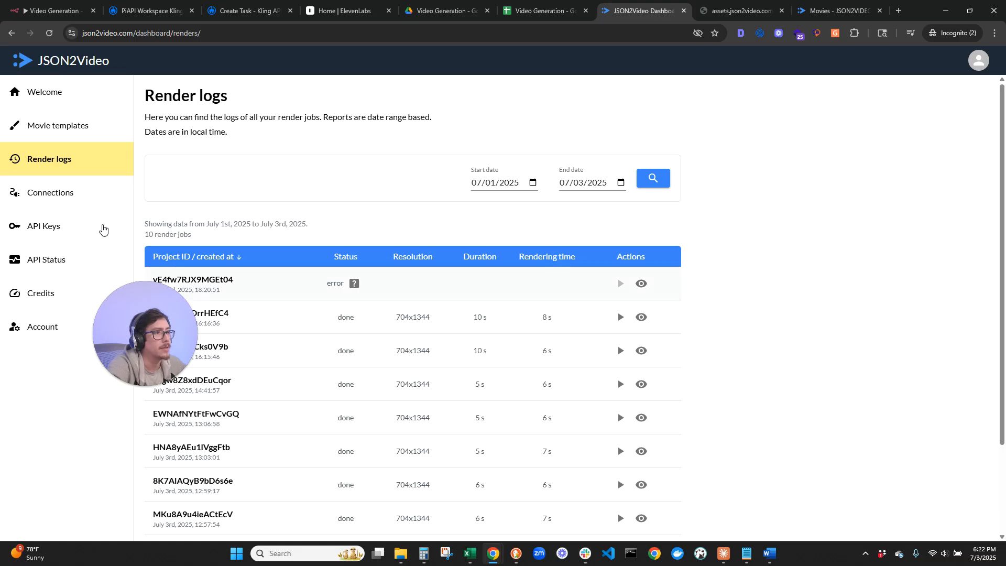
left_click(49, 33)
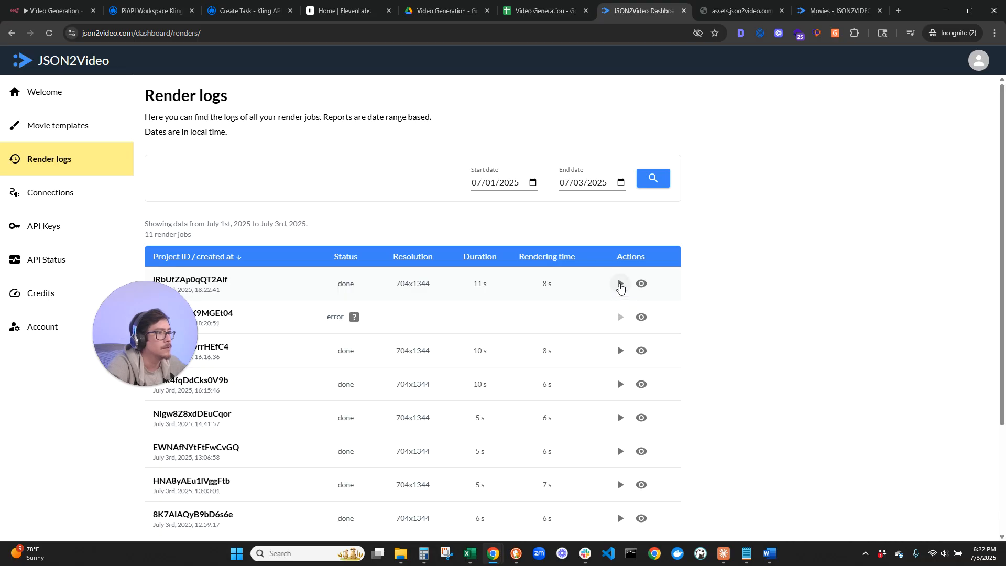
left_click(620, 285)
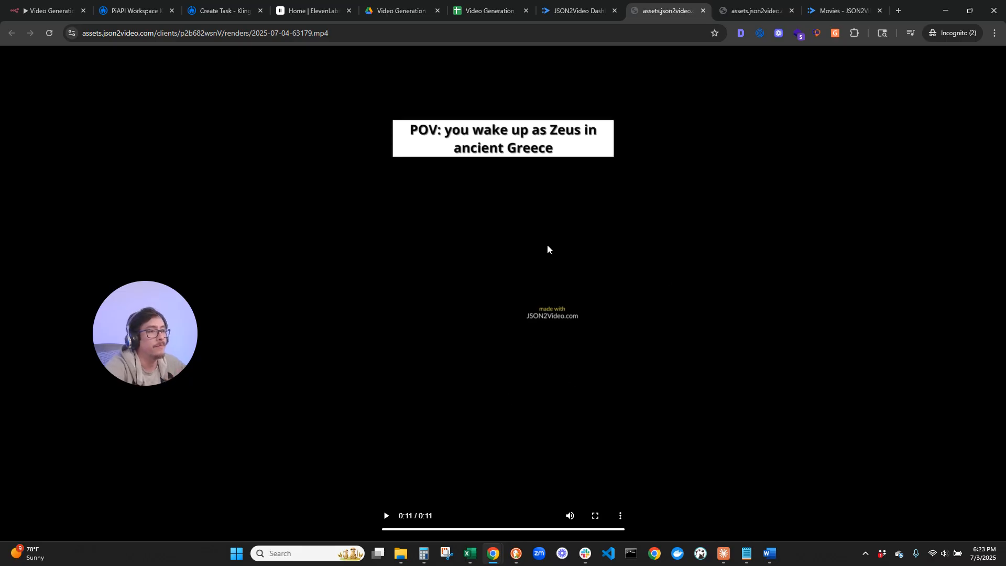
left_click(612, 338)
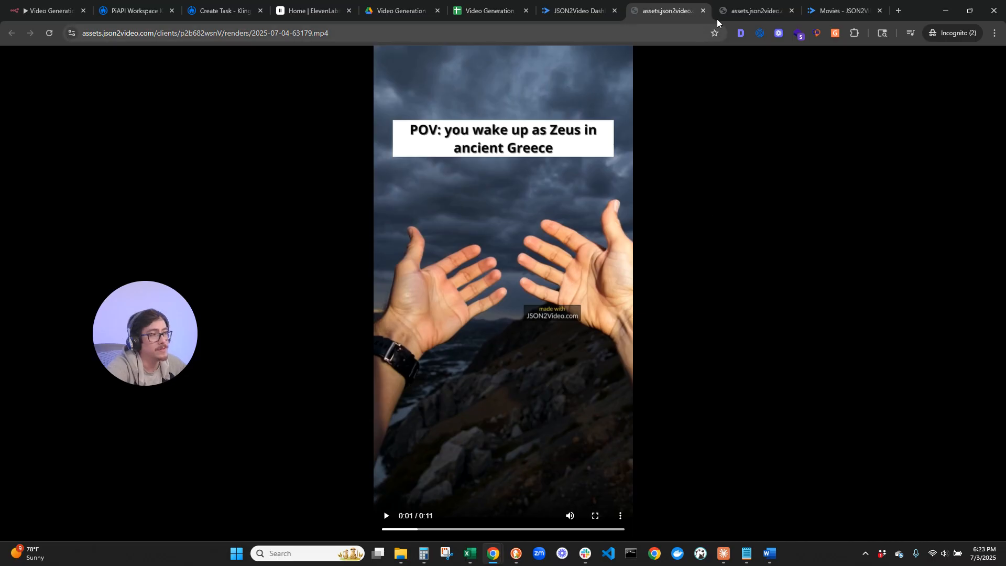
left_click(865, 4)
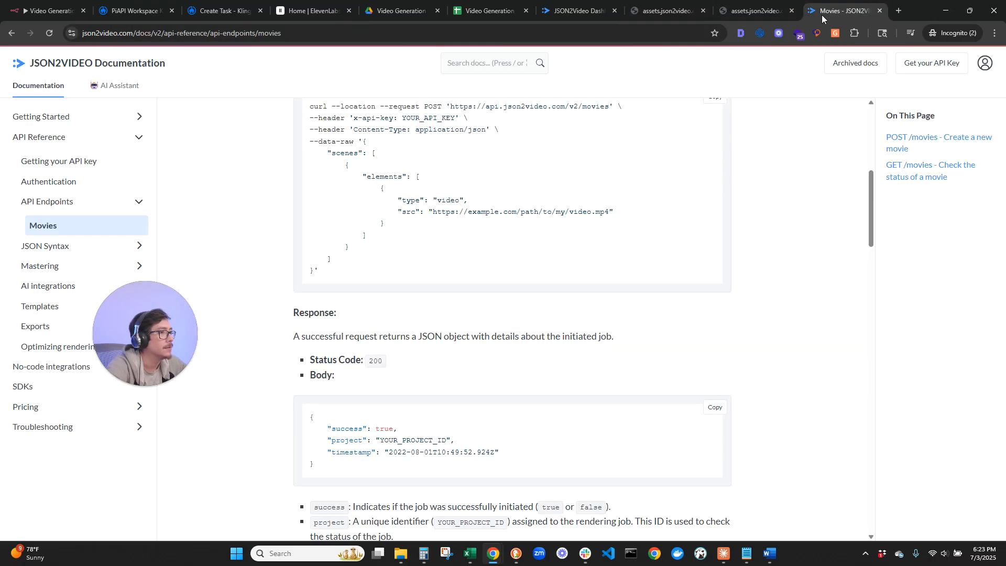
Set the Wait node's wait amount to 1 second in the n8n workflow and return to the canvas.
left_click(27, 7)
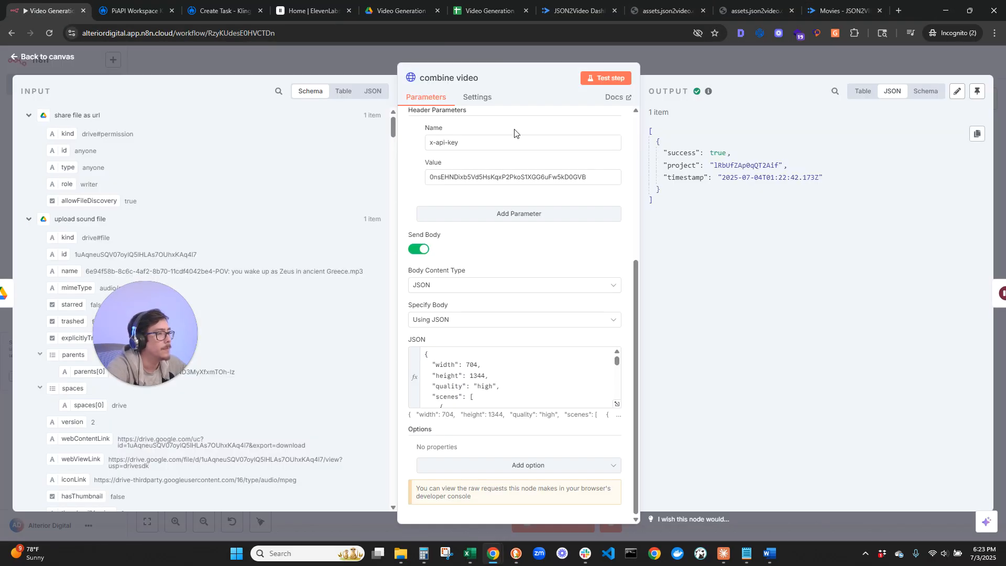
left_click(54, 58)
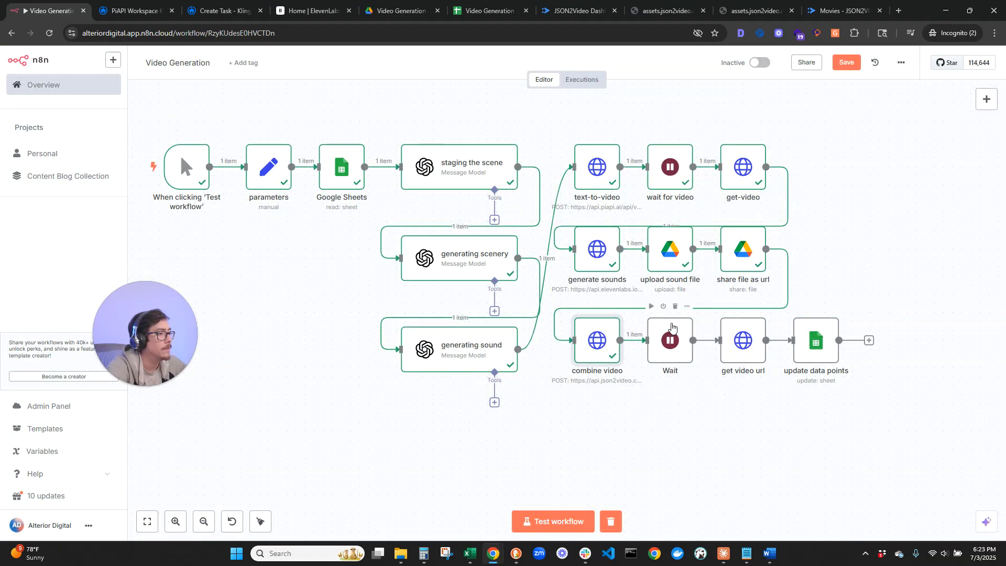
double_click(673, 346)
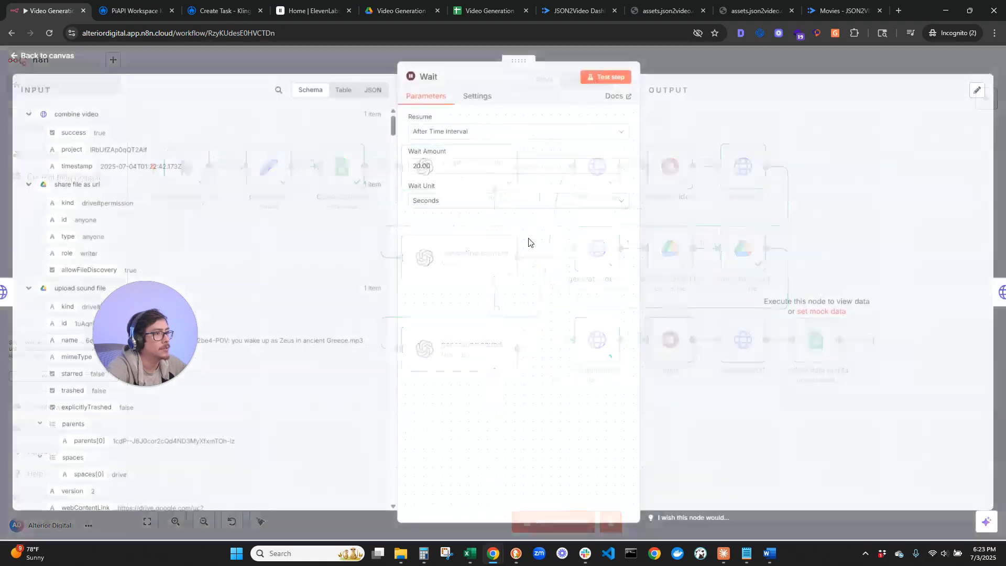
double_click(424, 169)
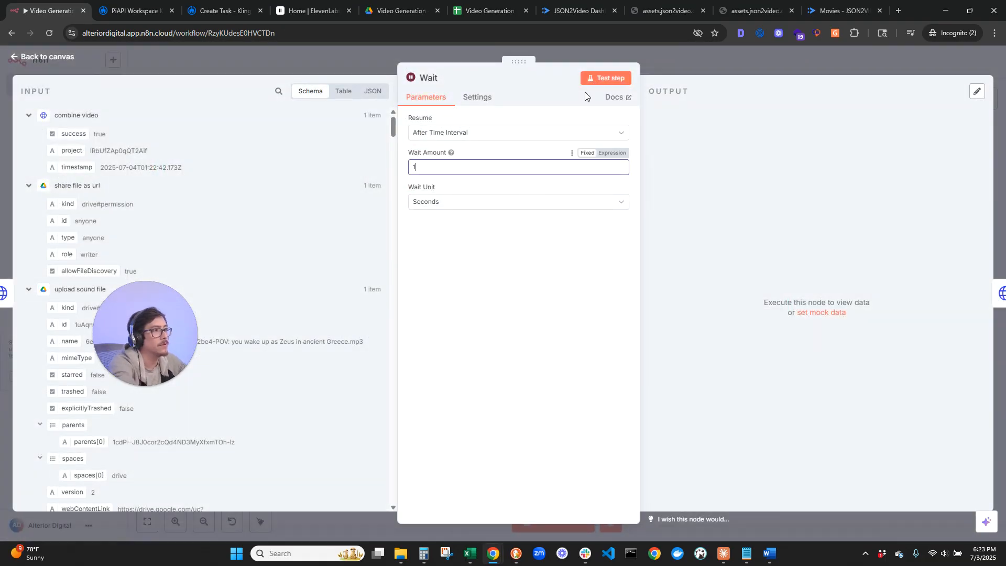
left_click(62, 62)
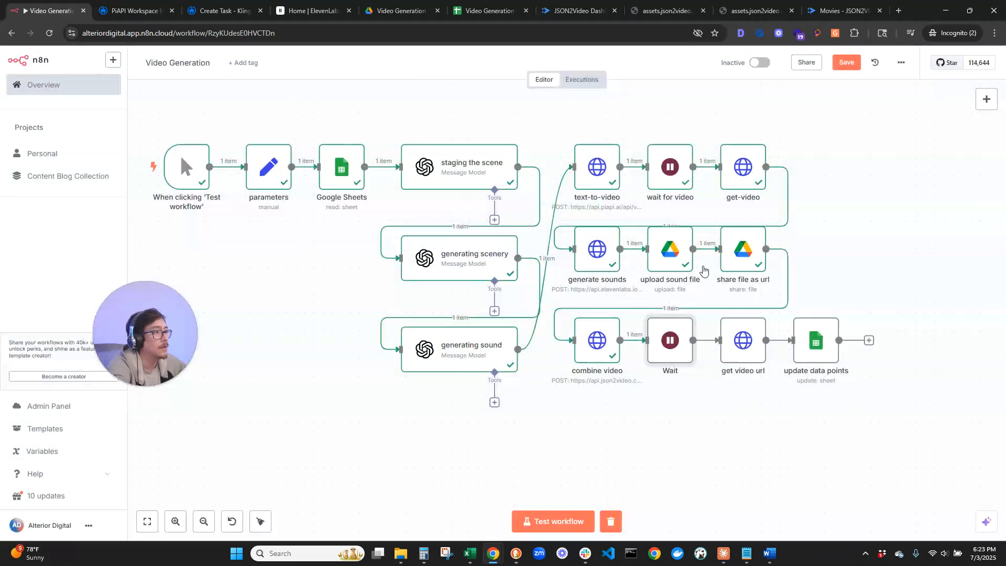
Run the workflow up to the get video url node, review its output and return to the canvas.
left_click(723, 307)
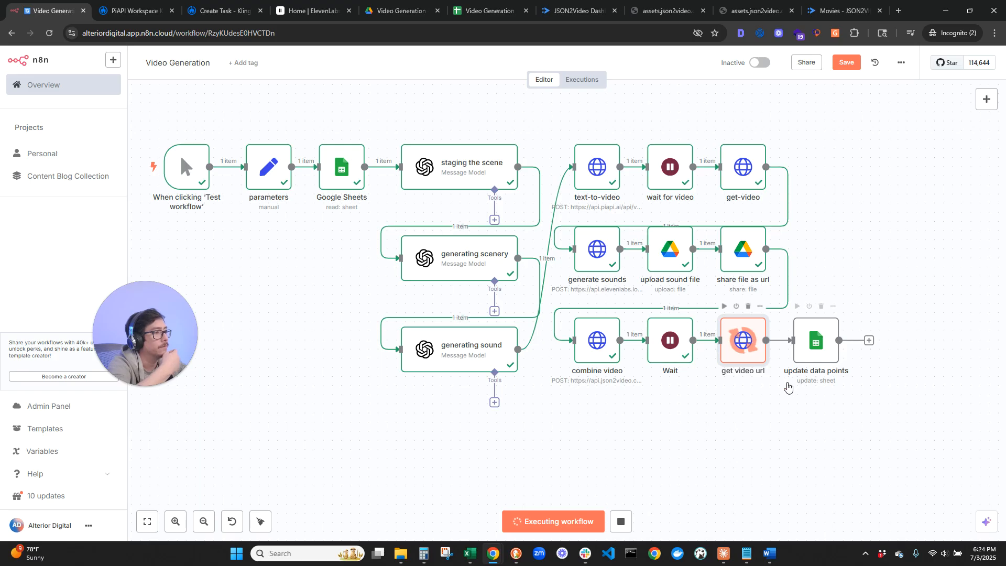
double_click(750, 348)
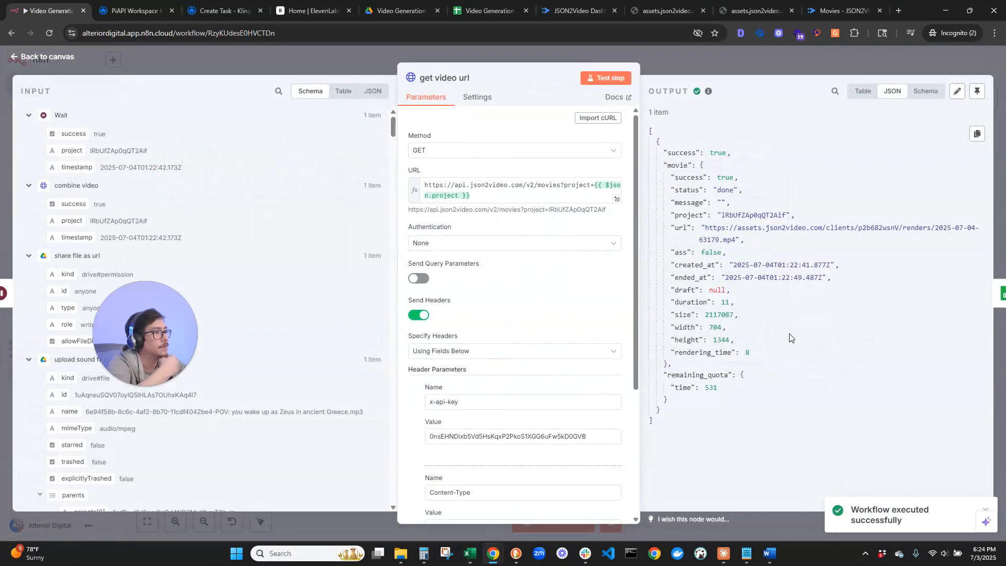
left_click(45, 59)
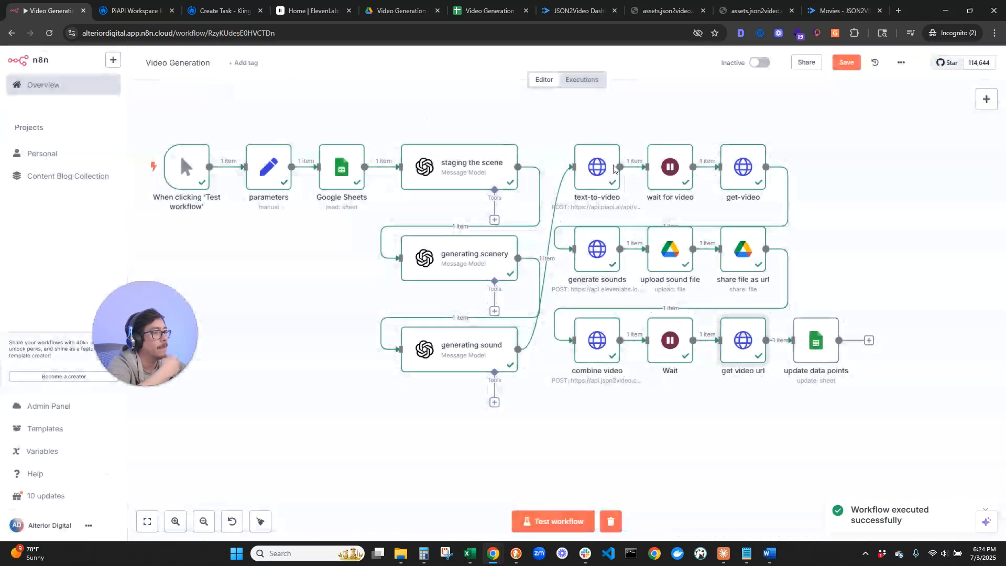
Open the update data points node and refresh the column list under its values to update.
double_click(816, 324)
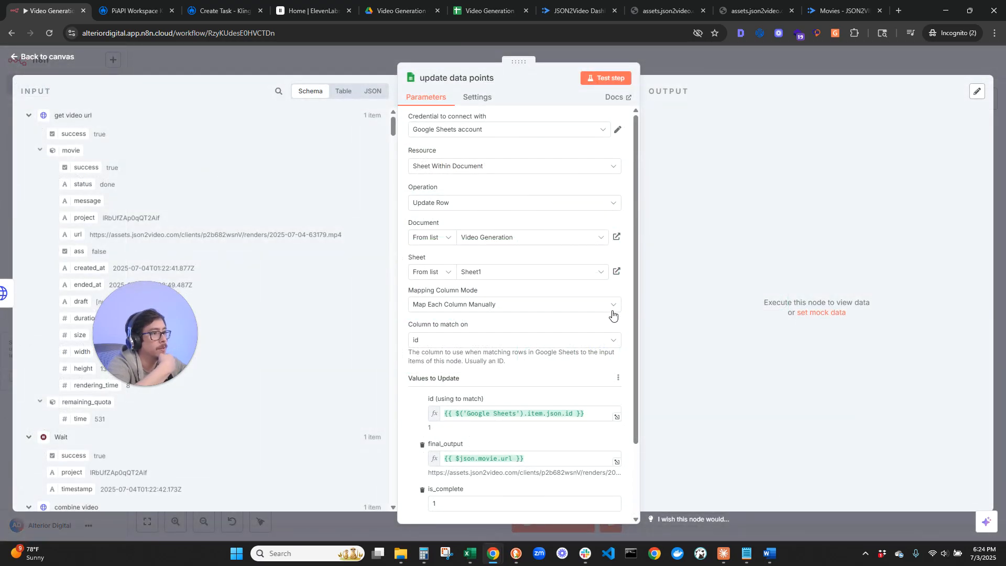
scroll(629, 294, "down", 3)
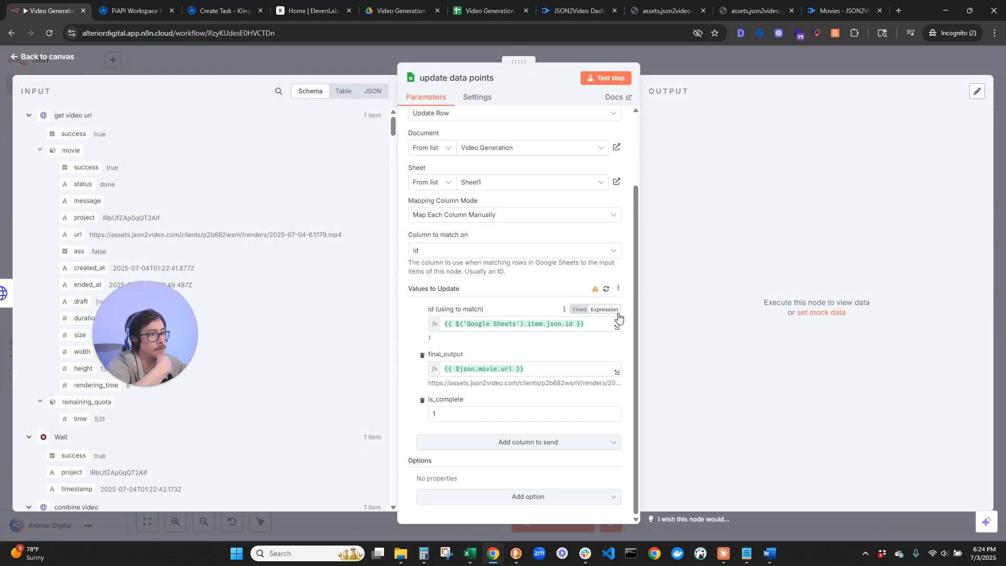
left_click(606, 289)
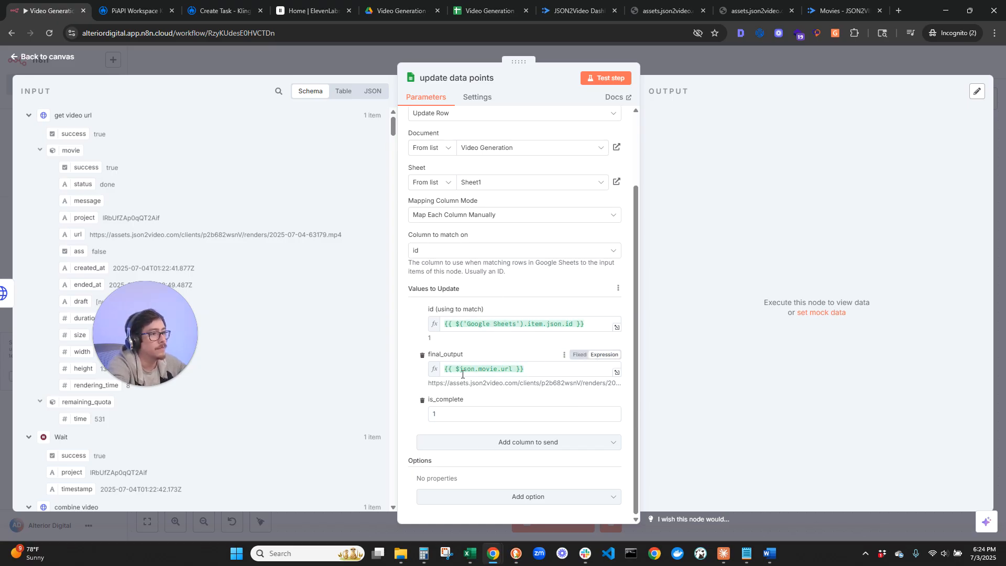
left_click_drag(146, 293, 105, 373)
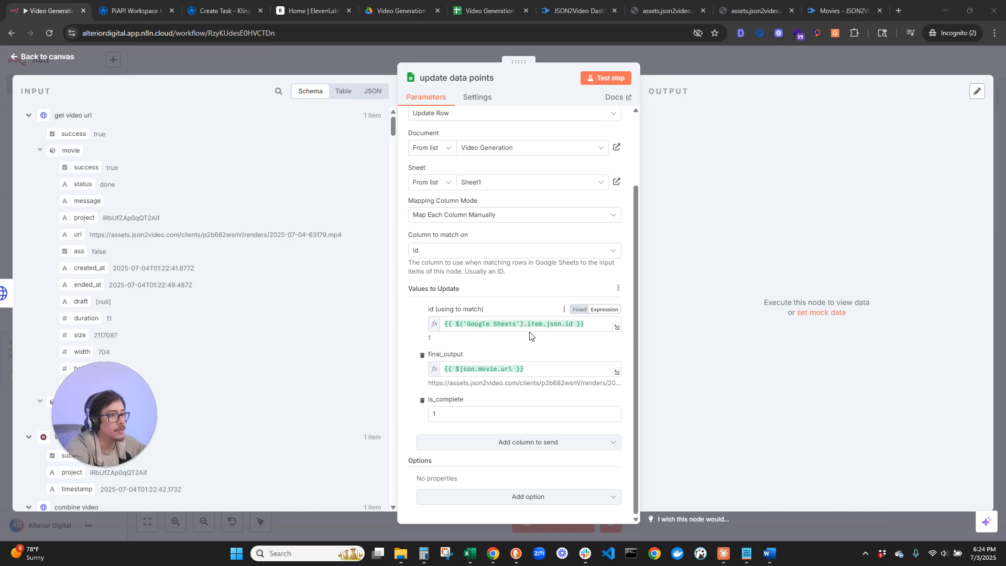
left_click_drag(101, 395, 215, 128)
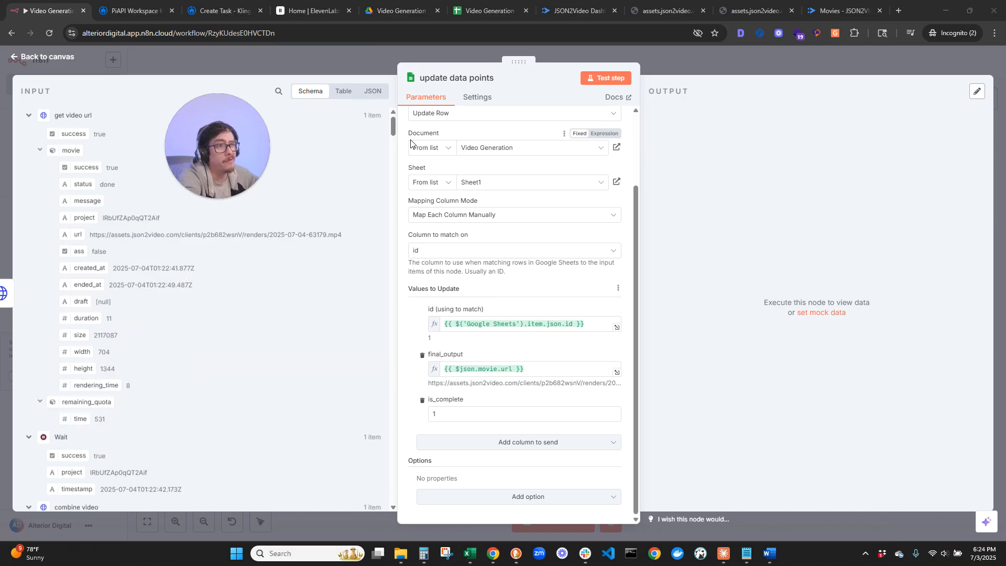
Test the update data points node and check the updated row in the Video Generation spreadsheet.
left_click_drag(391, 128, 393, 487)
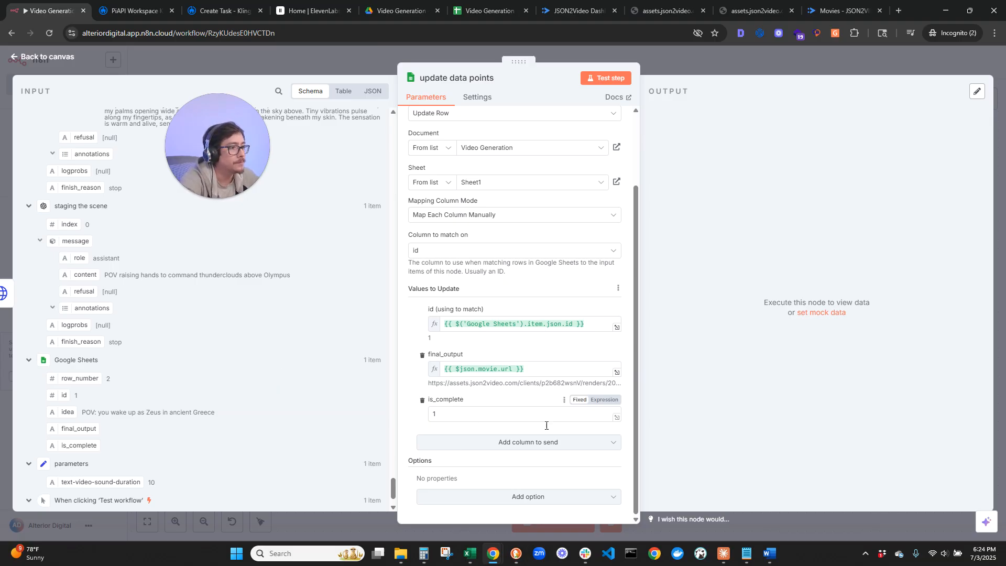
left_click(606, 78)
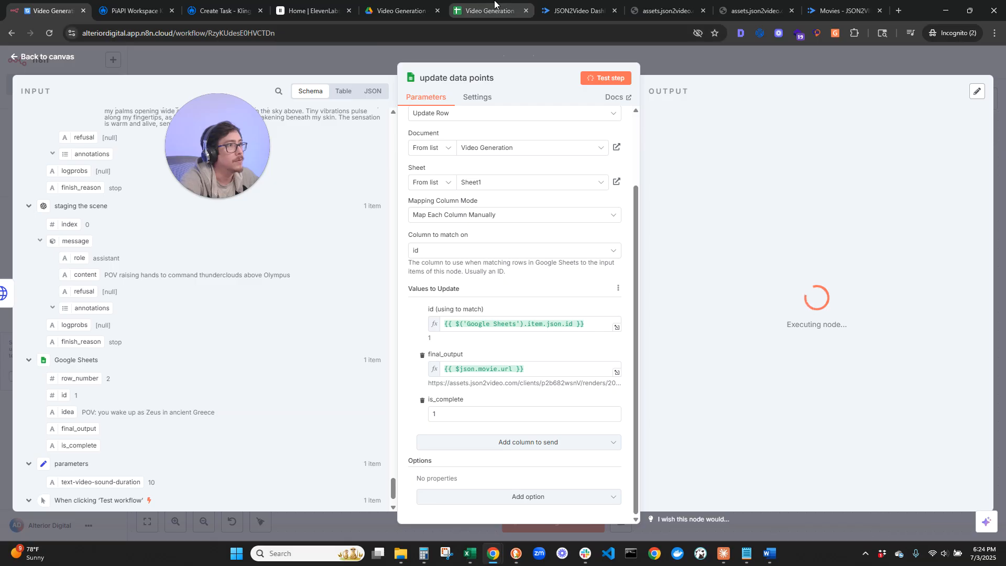
left_click(503, 3)
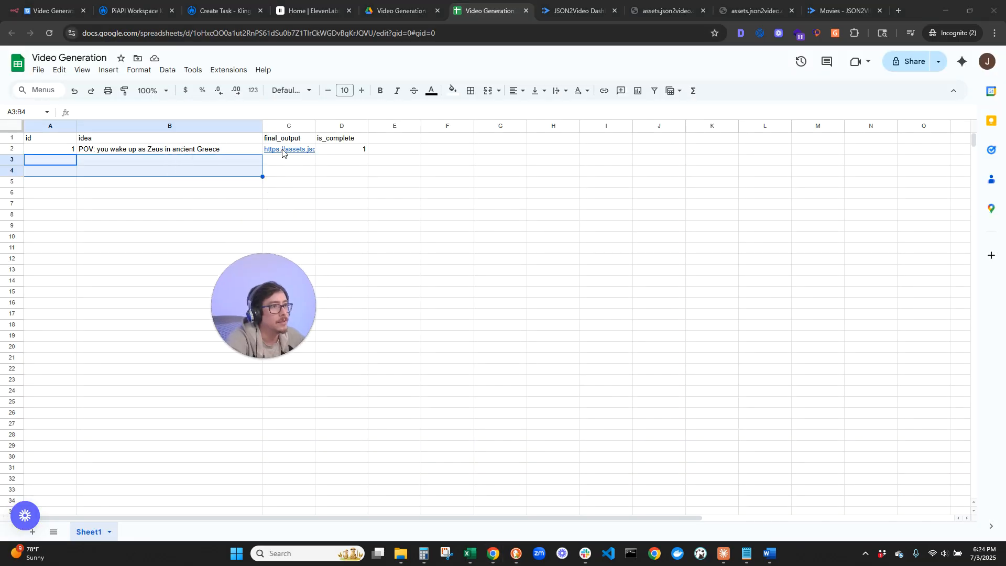
Auto-fit the final_output and is_complete columns in the Video Generation spreadsheet to the width of their contents.
left_click(282, 151)
left_click(325, 150)
left_click_drag(297, 127, 341, 128)
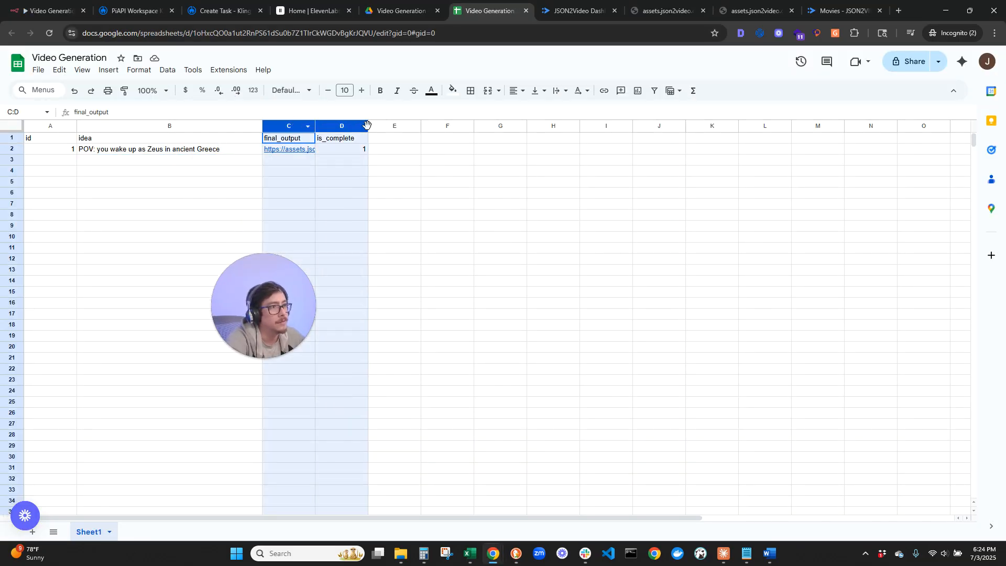
double_click(368, 126)
left_click(697, 204)
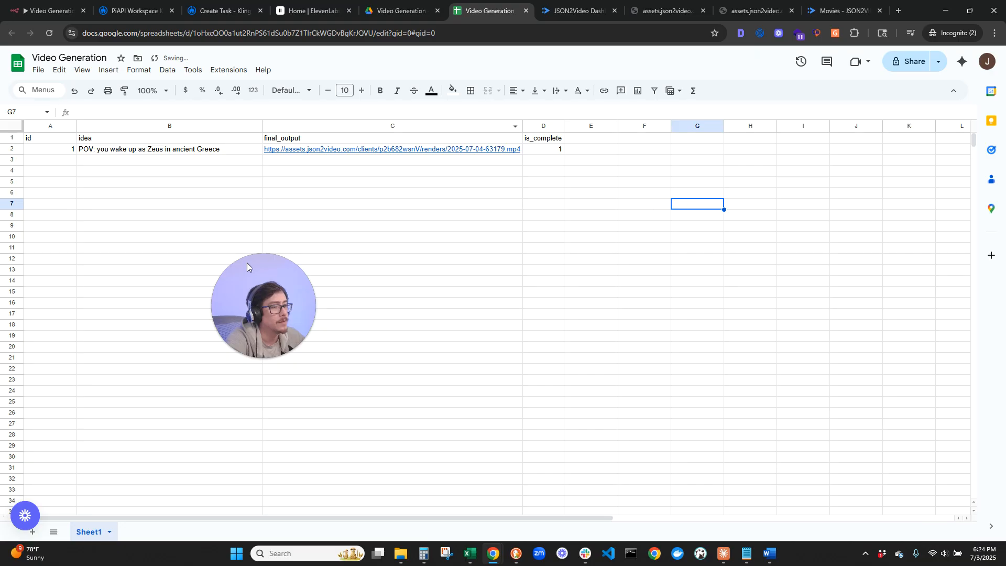
left_click_drag(296, 284, 689, 267)
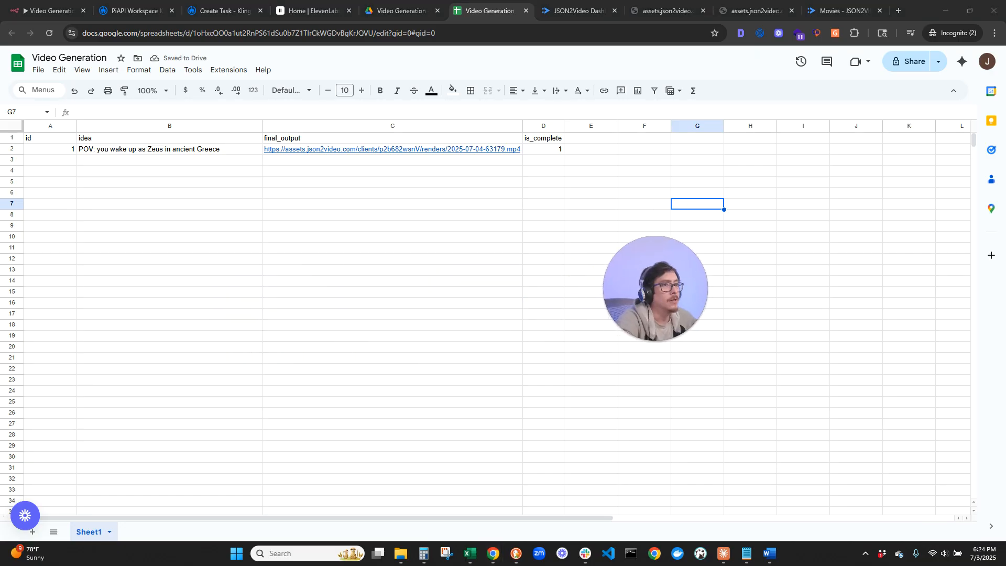
Switch back to the n8n Video Generation workflow and close the update data points node to return to the canvas.
left_click(24, 11)
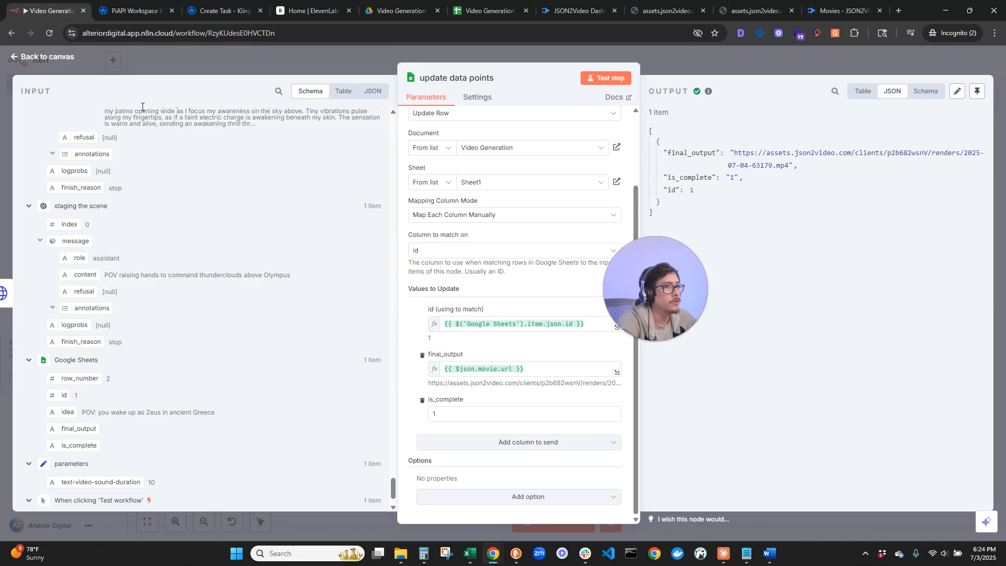
left_click(62, 58)
left_click_drag(646, 295, 204, 404)
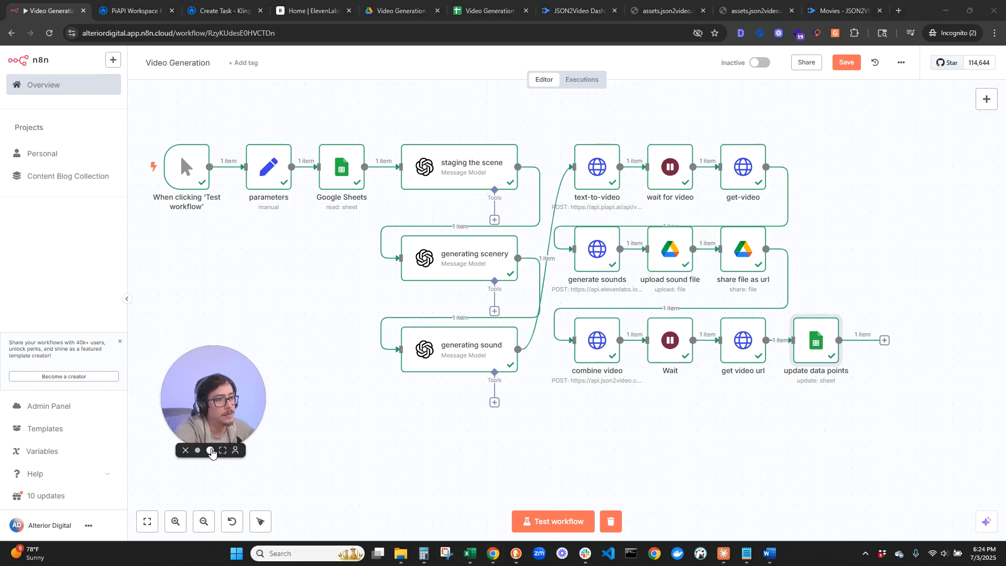
left_click(211, 451)
left_click_drag(268, 358, 127, 402)
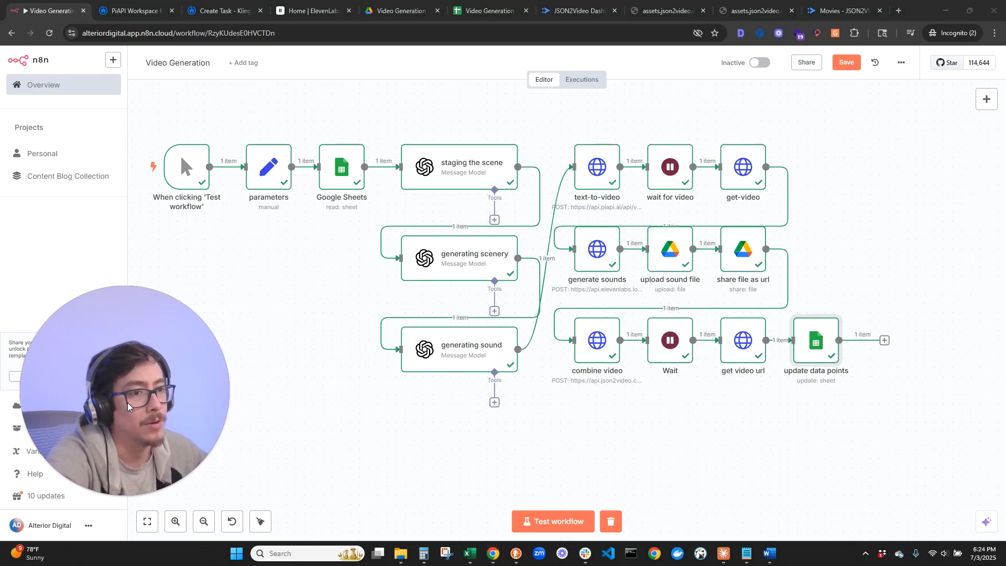